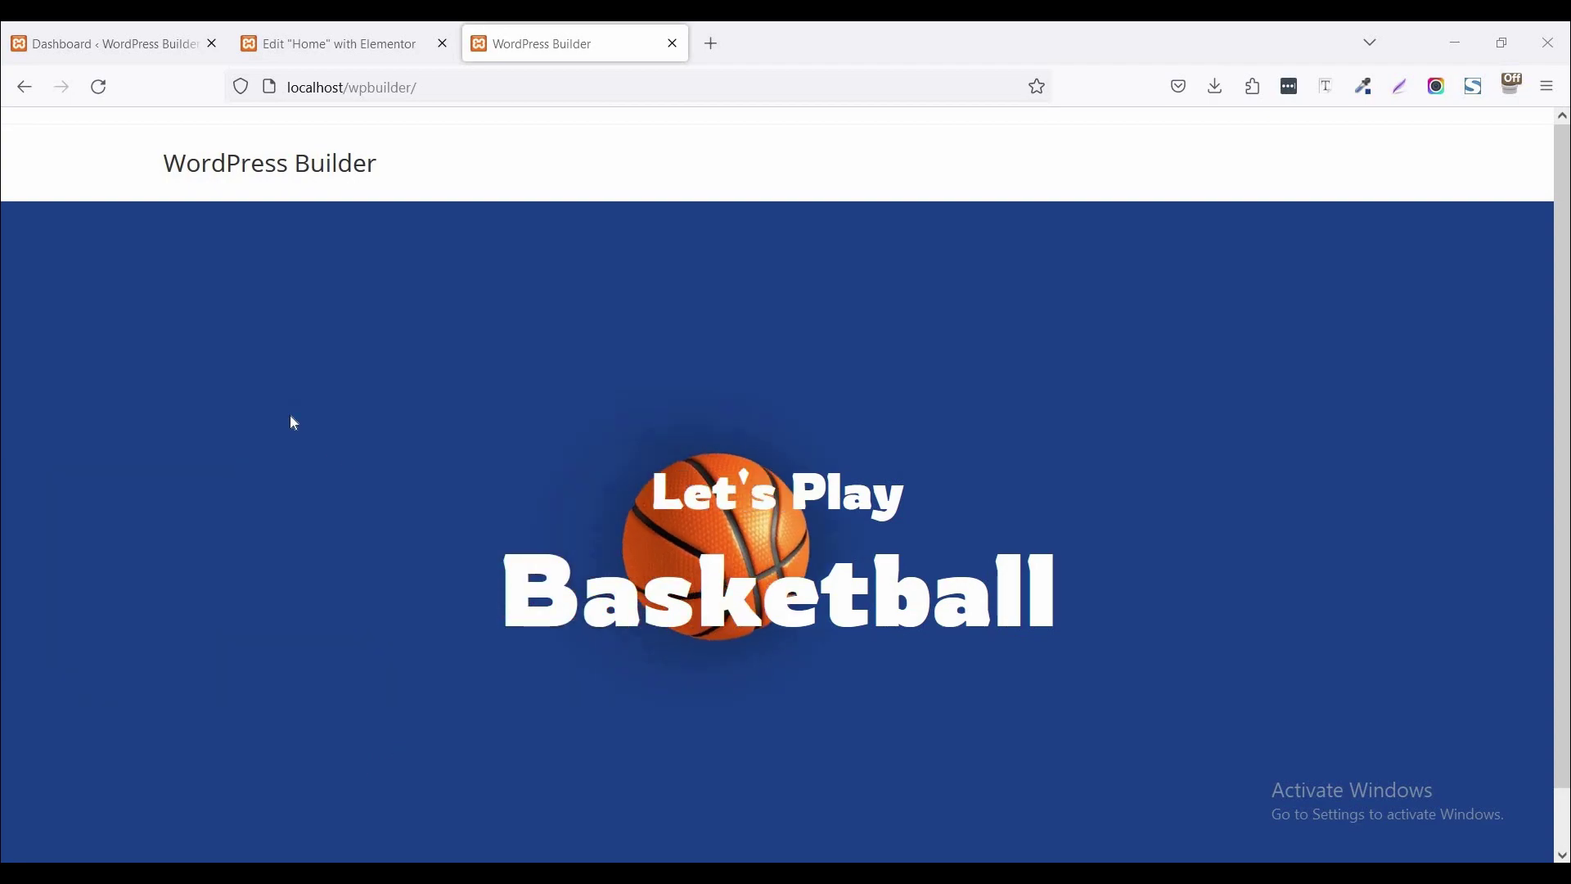
- Select the Let's Play heading and open the Navigator showing the Section, Column and two Headings
click(383, 47)
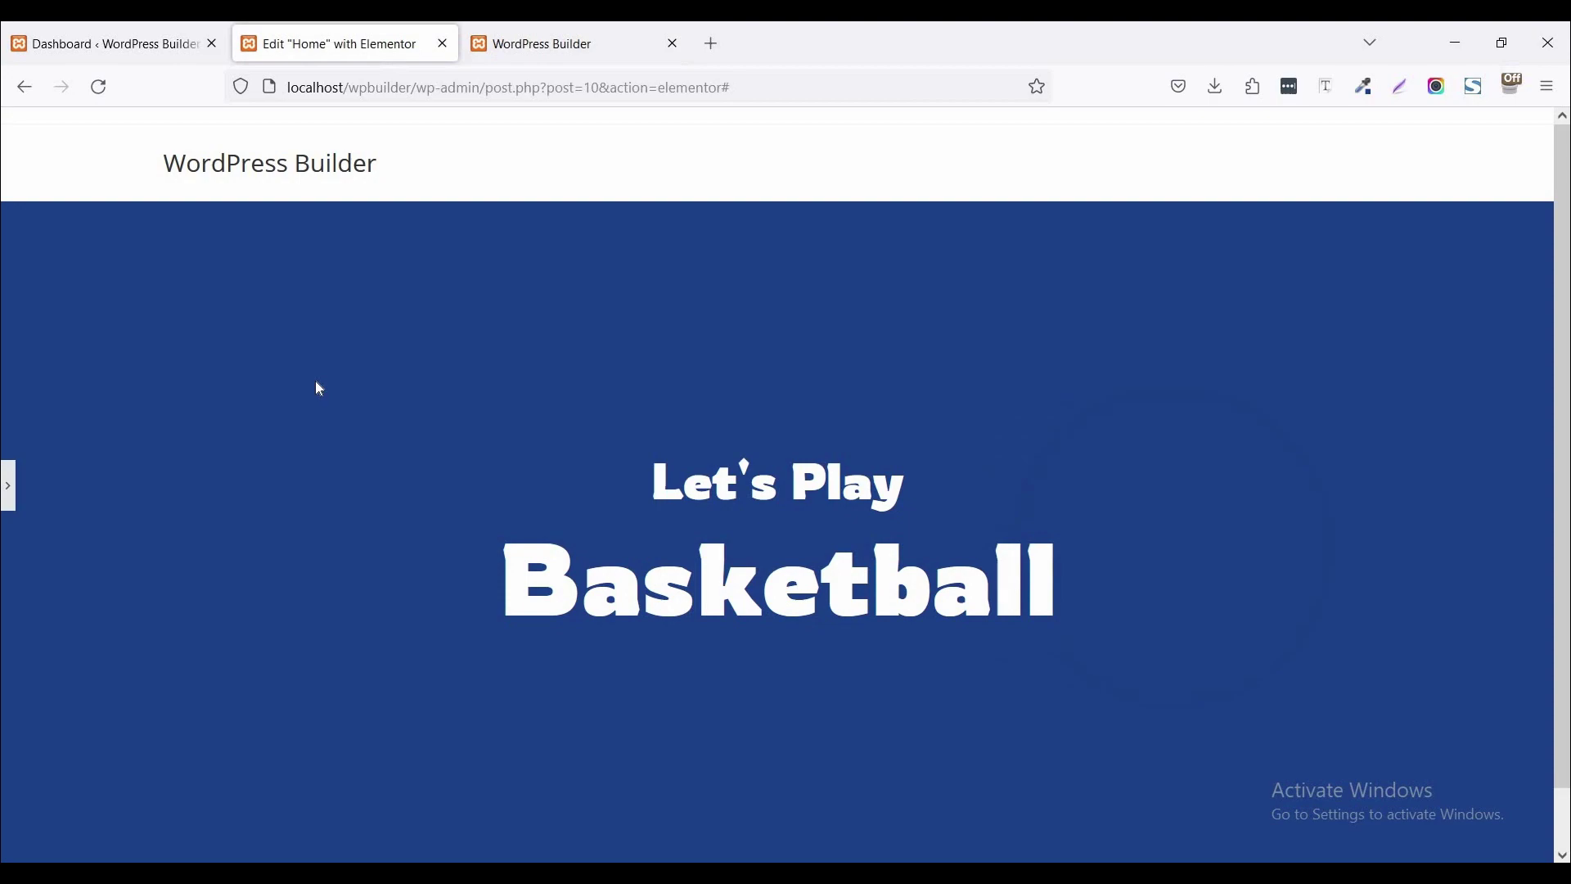
click(8, 485)
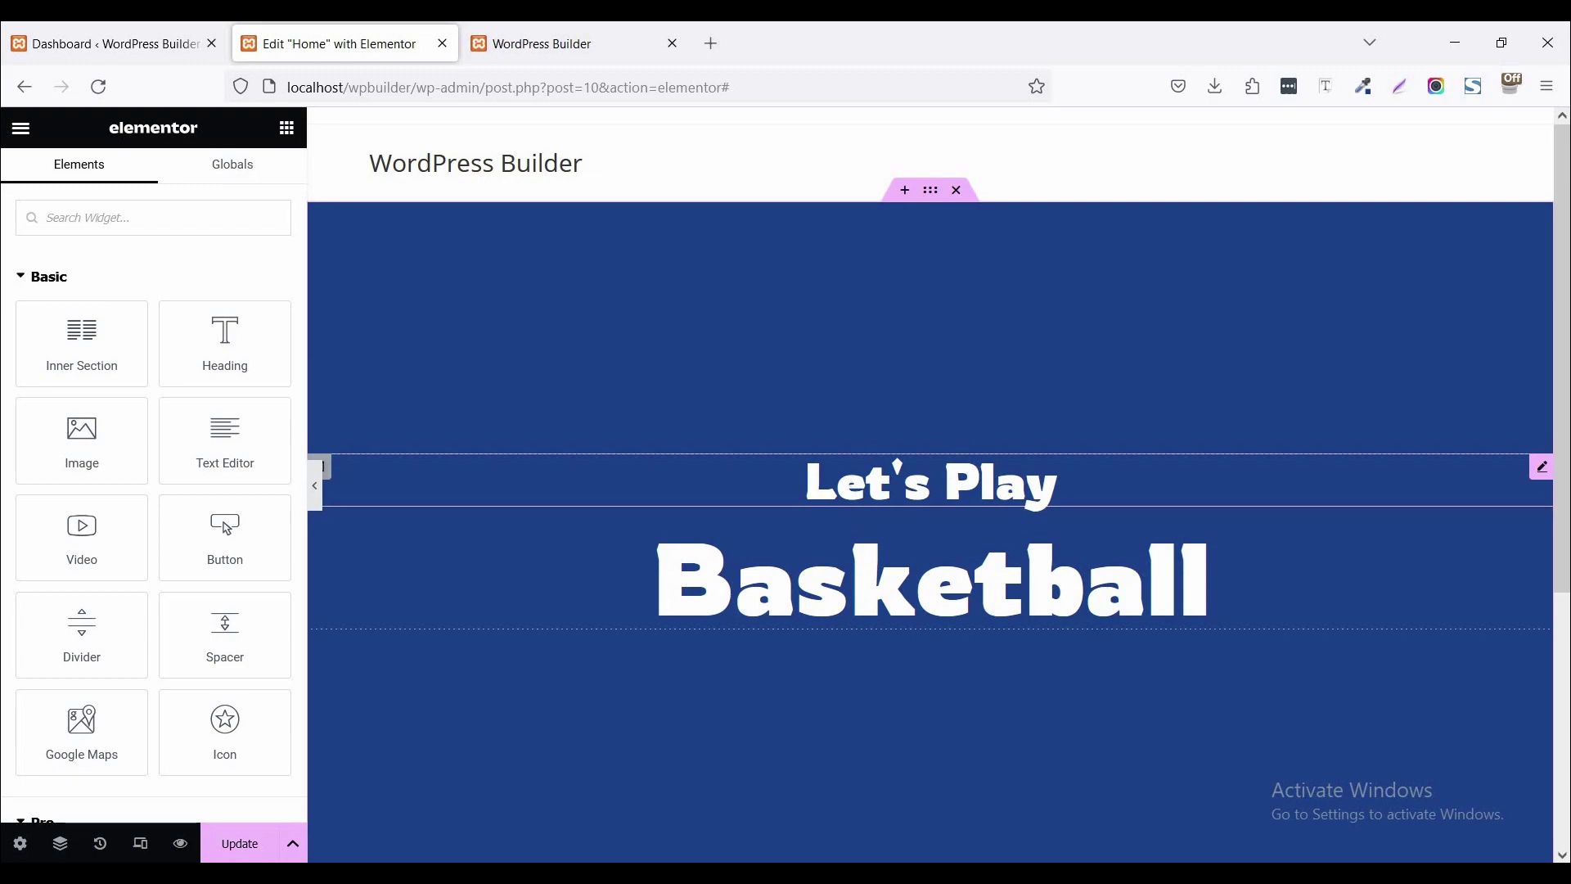
click(860, 610)
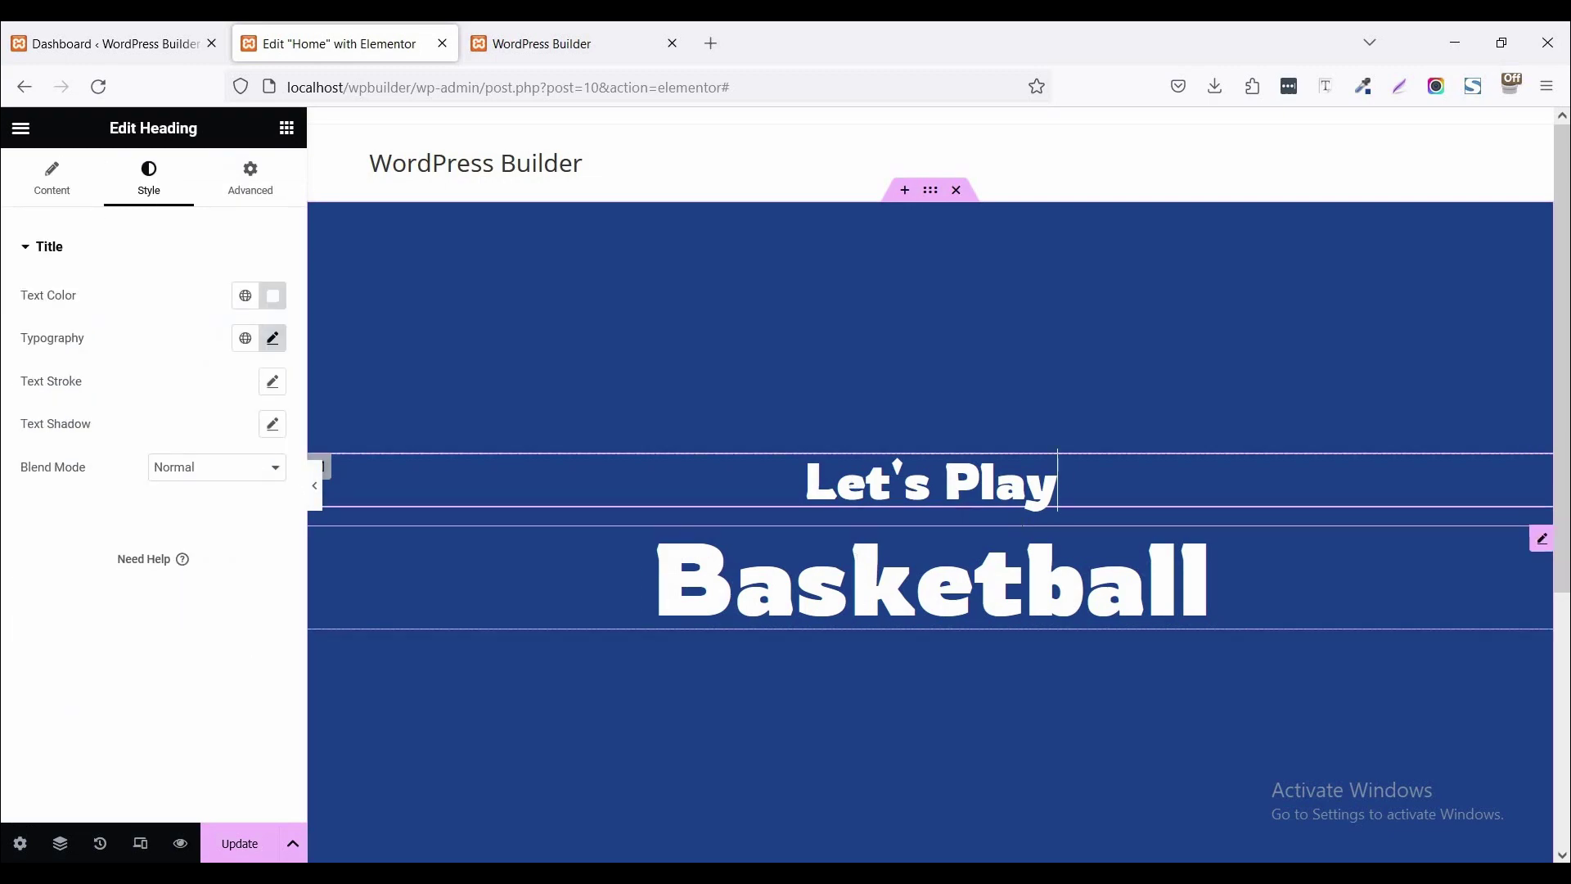
click(1058, 481)
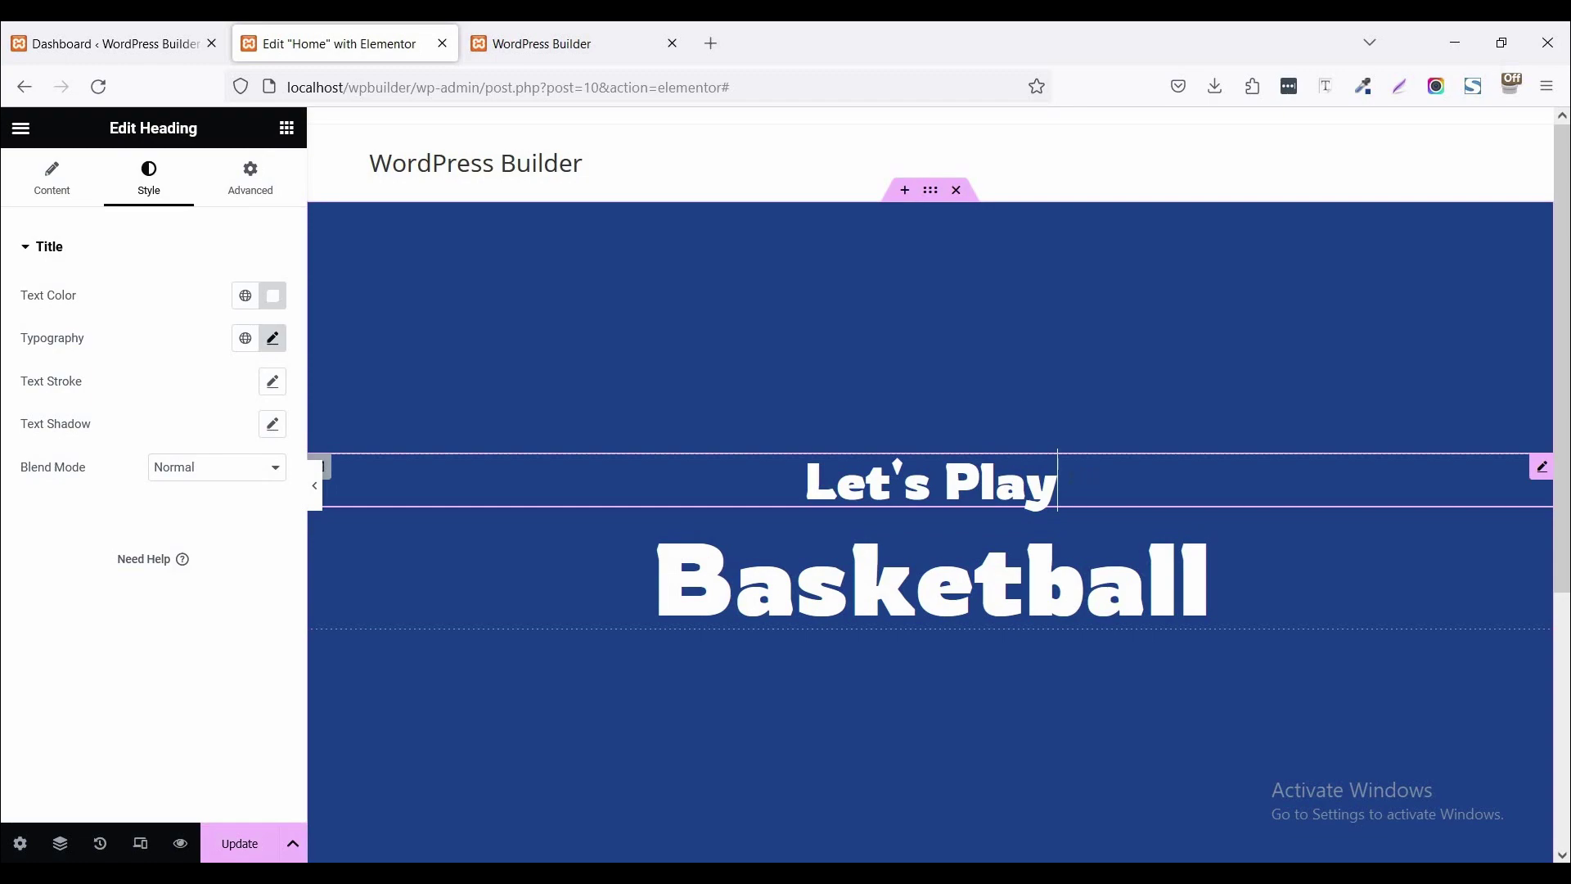
right_click(1058, 481)
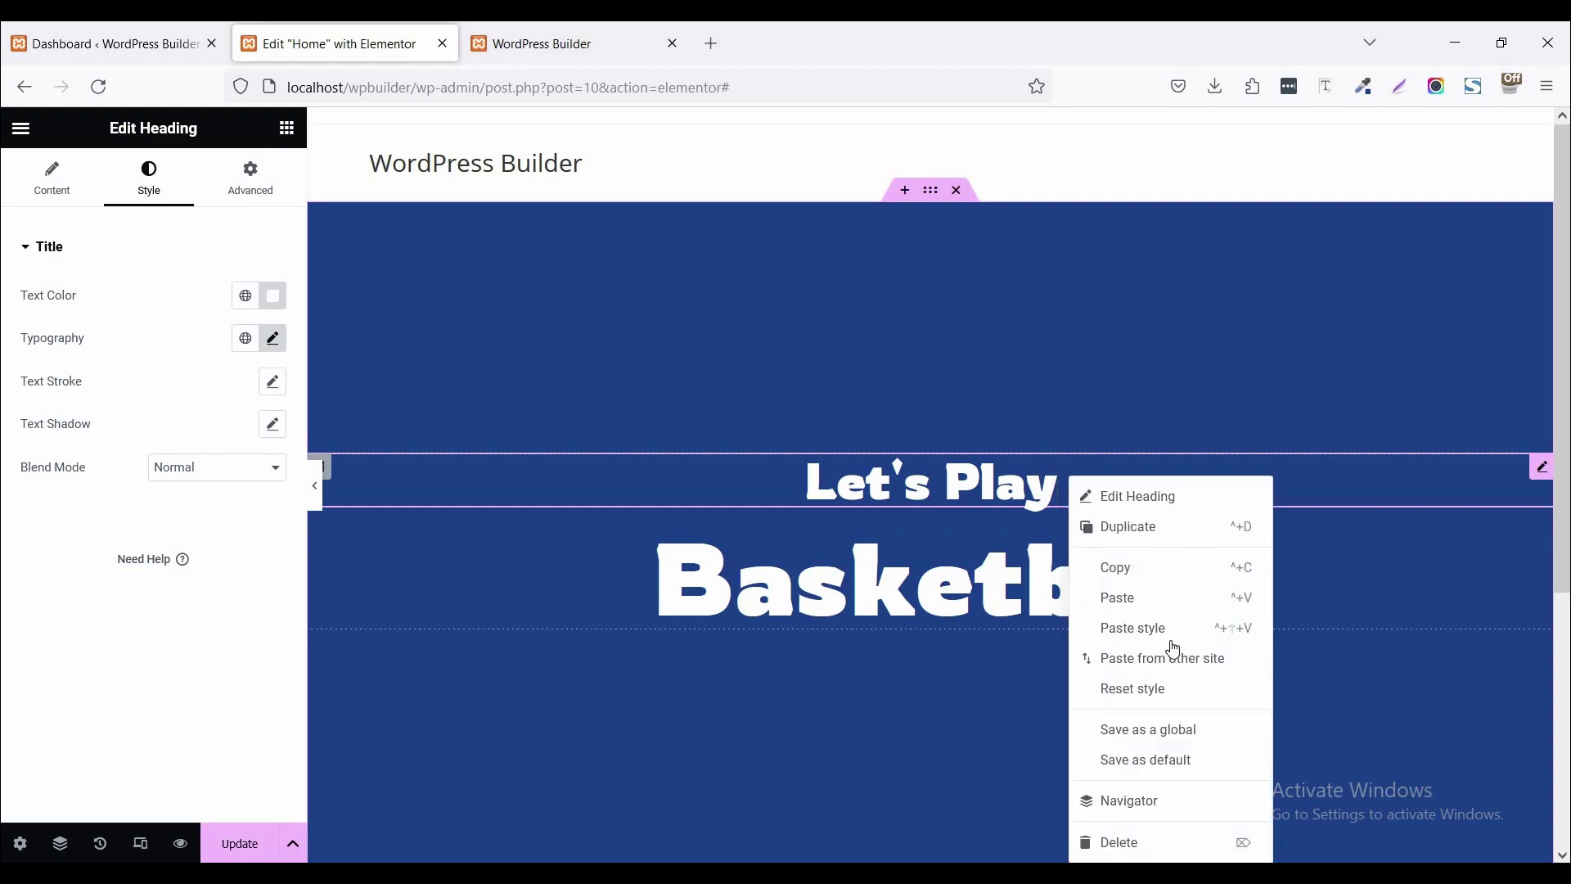
click(1144, 801)
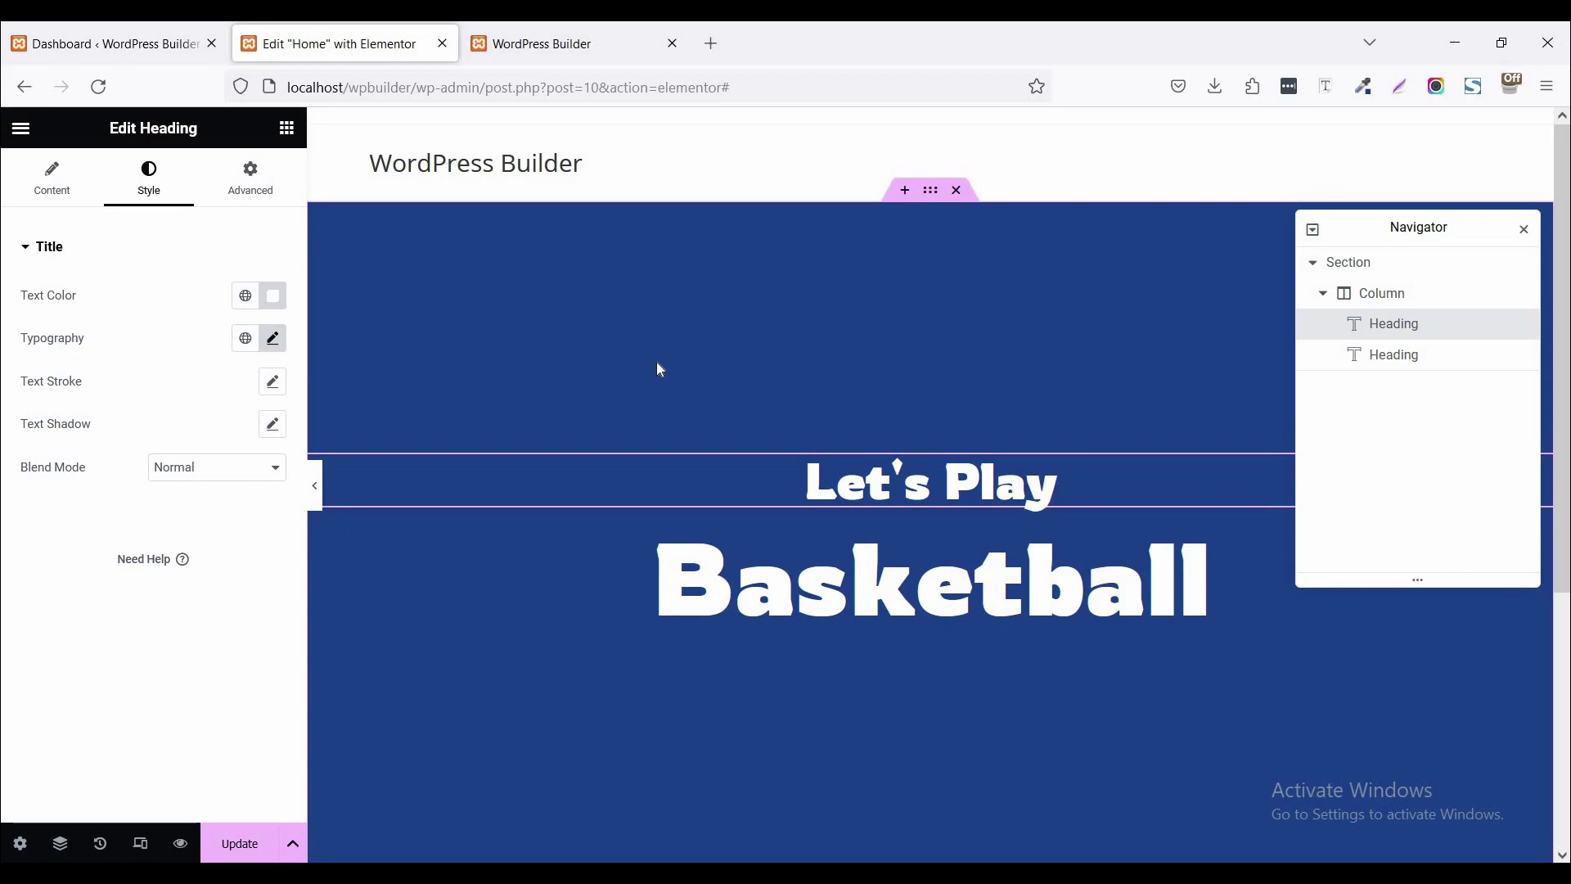
- Place an Image widget above the headings and set it to basketball.png from the Media Library
click(291, 133)
drag(98, 458, 851, 481)
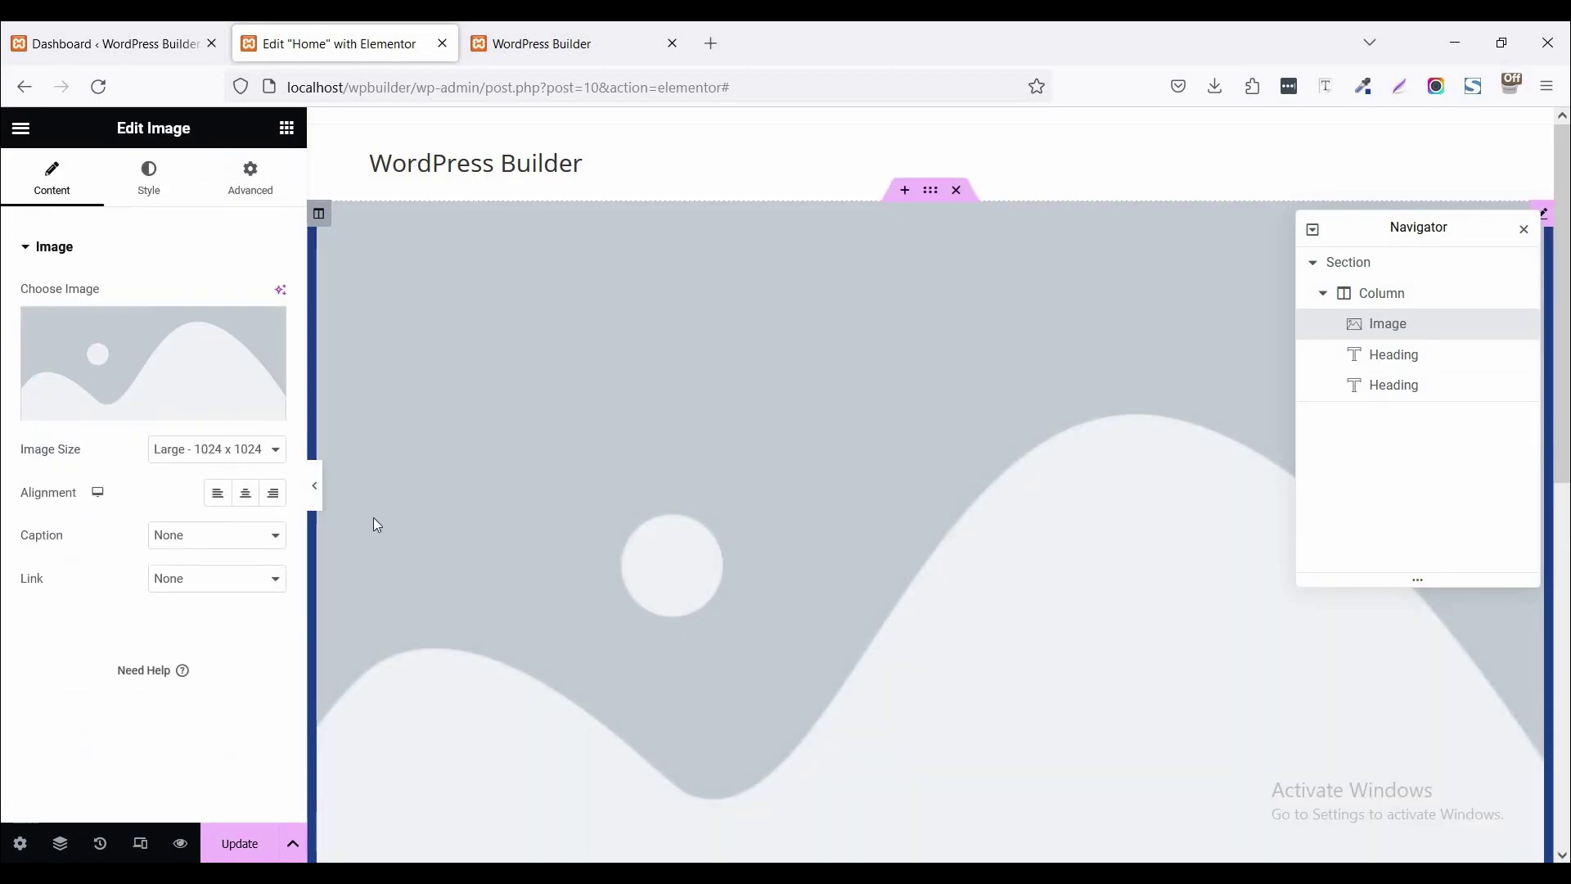
click(95, 367)
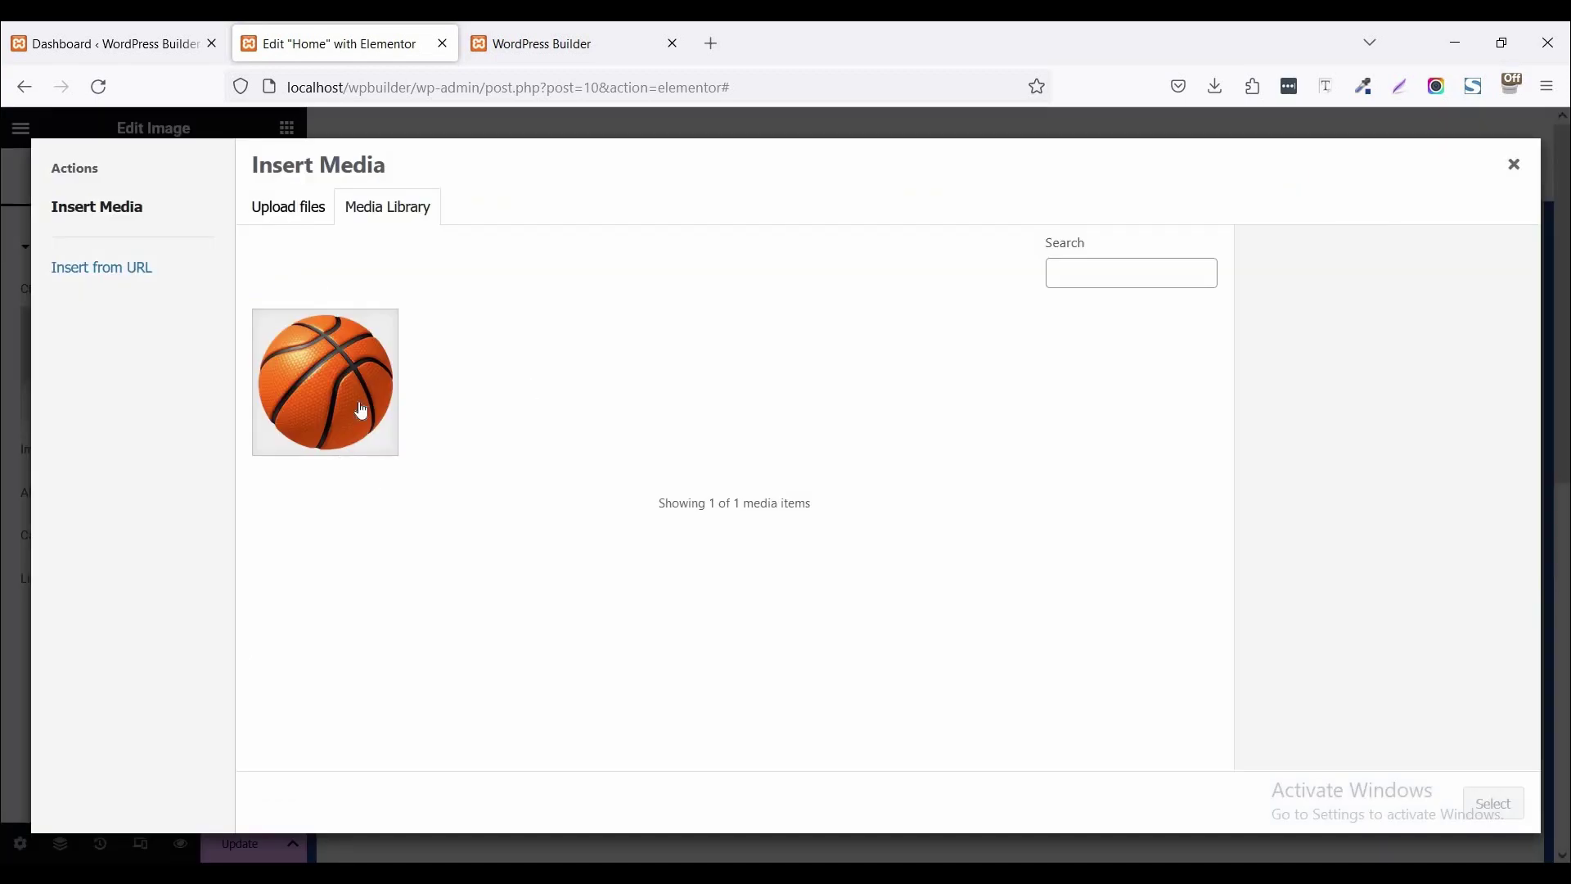
click(328, 386)
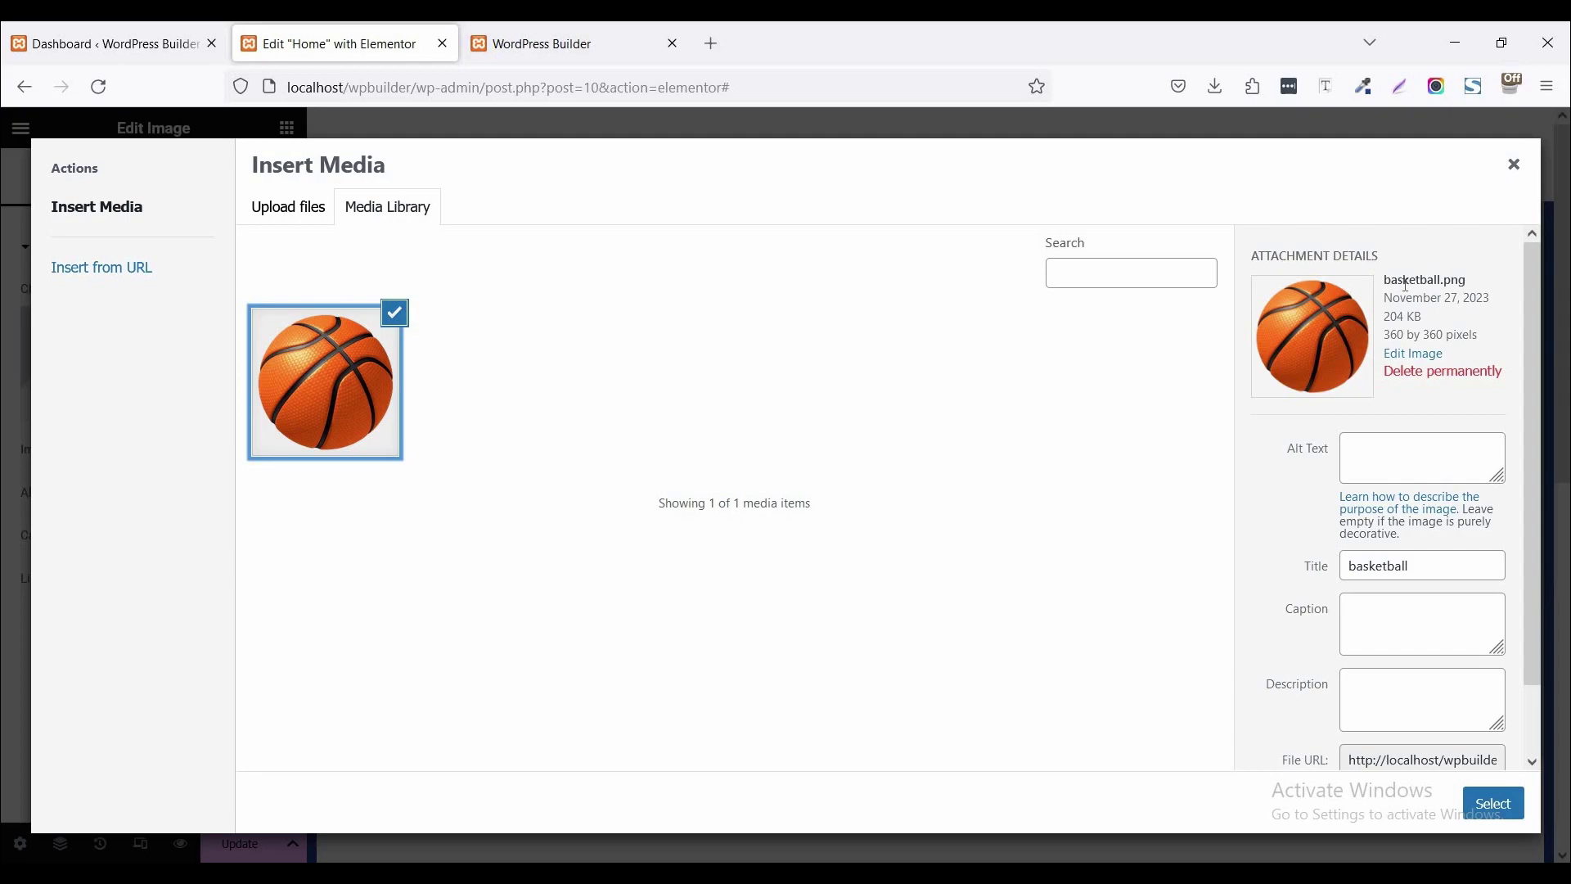
click(1494, 810)
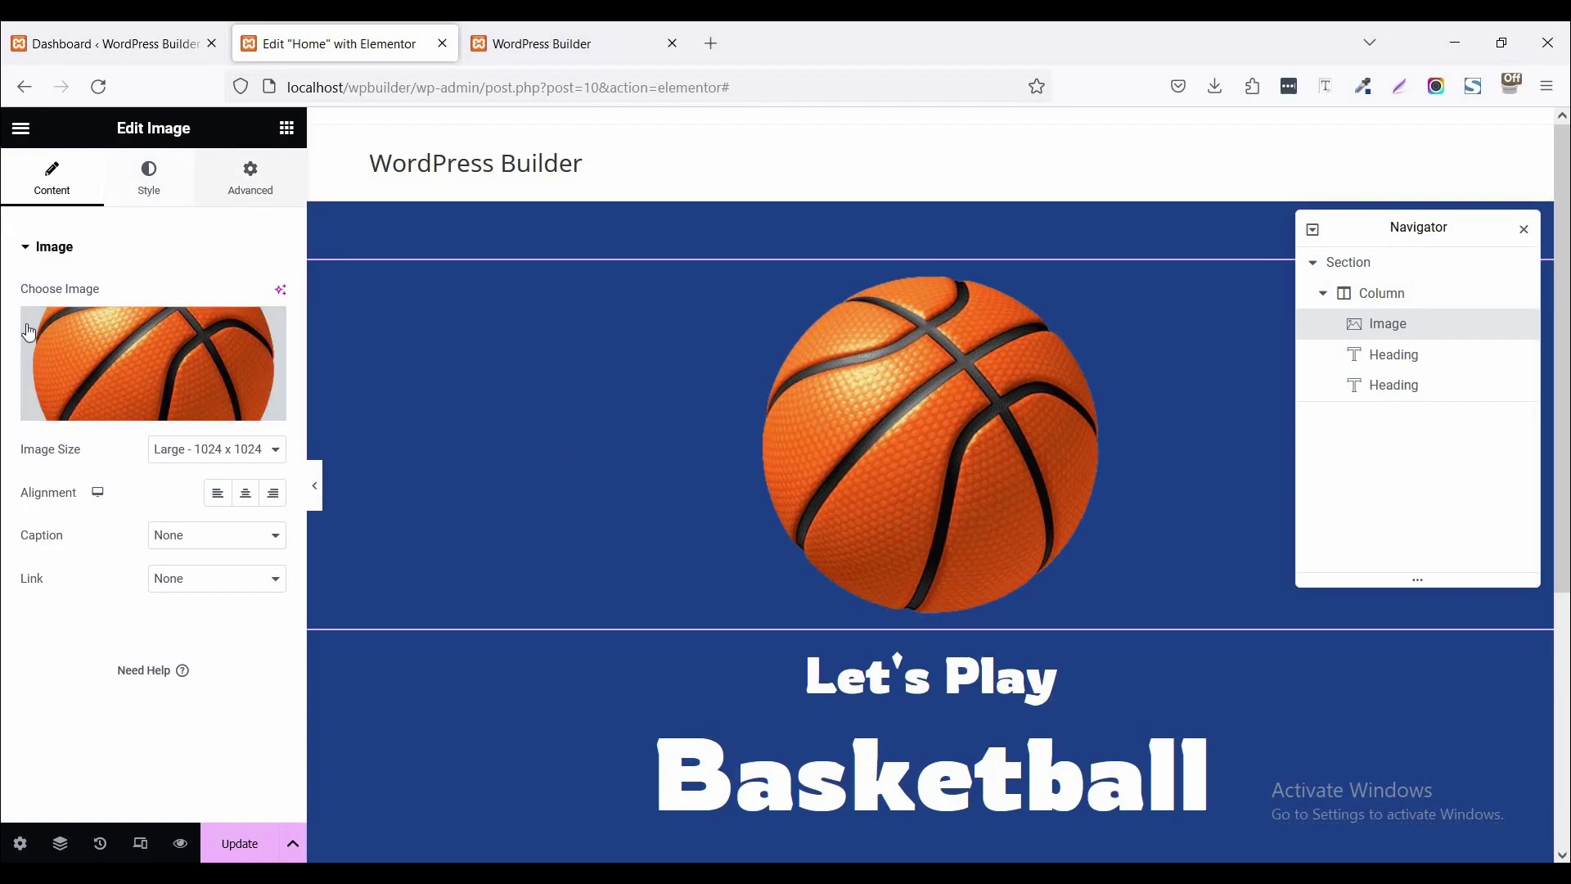
- Set the basketball image width to 200 px and its position to Absolute
click(149, 177)
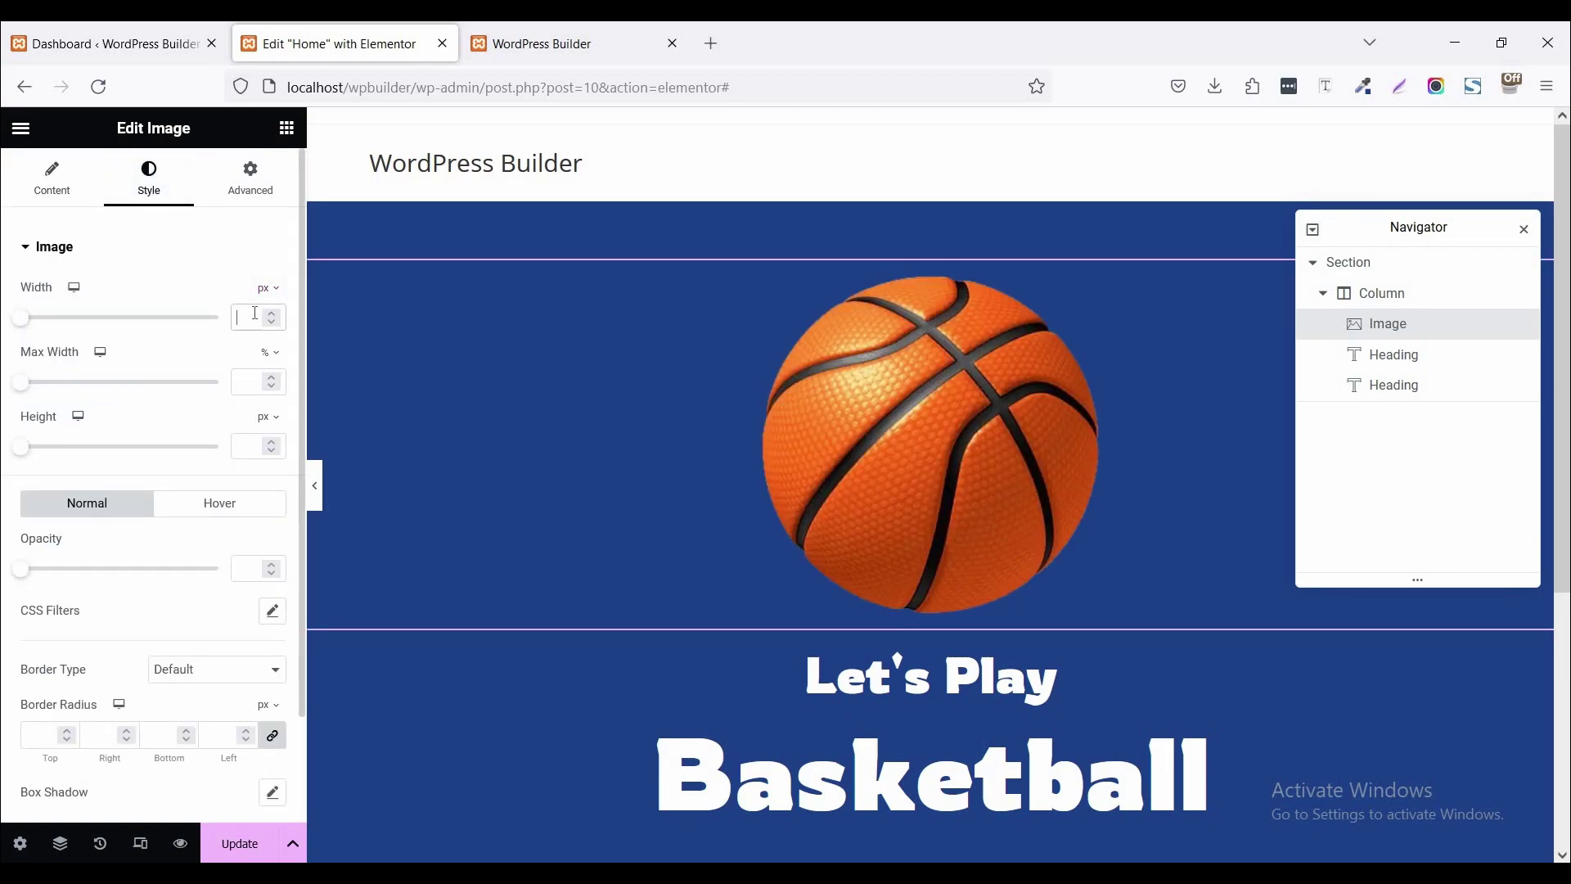
click(245, 318)
text(200)
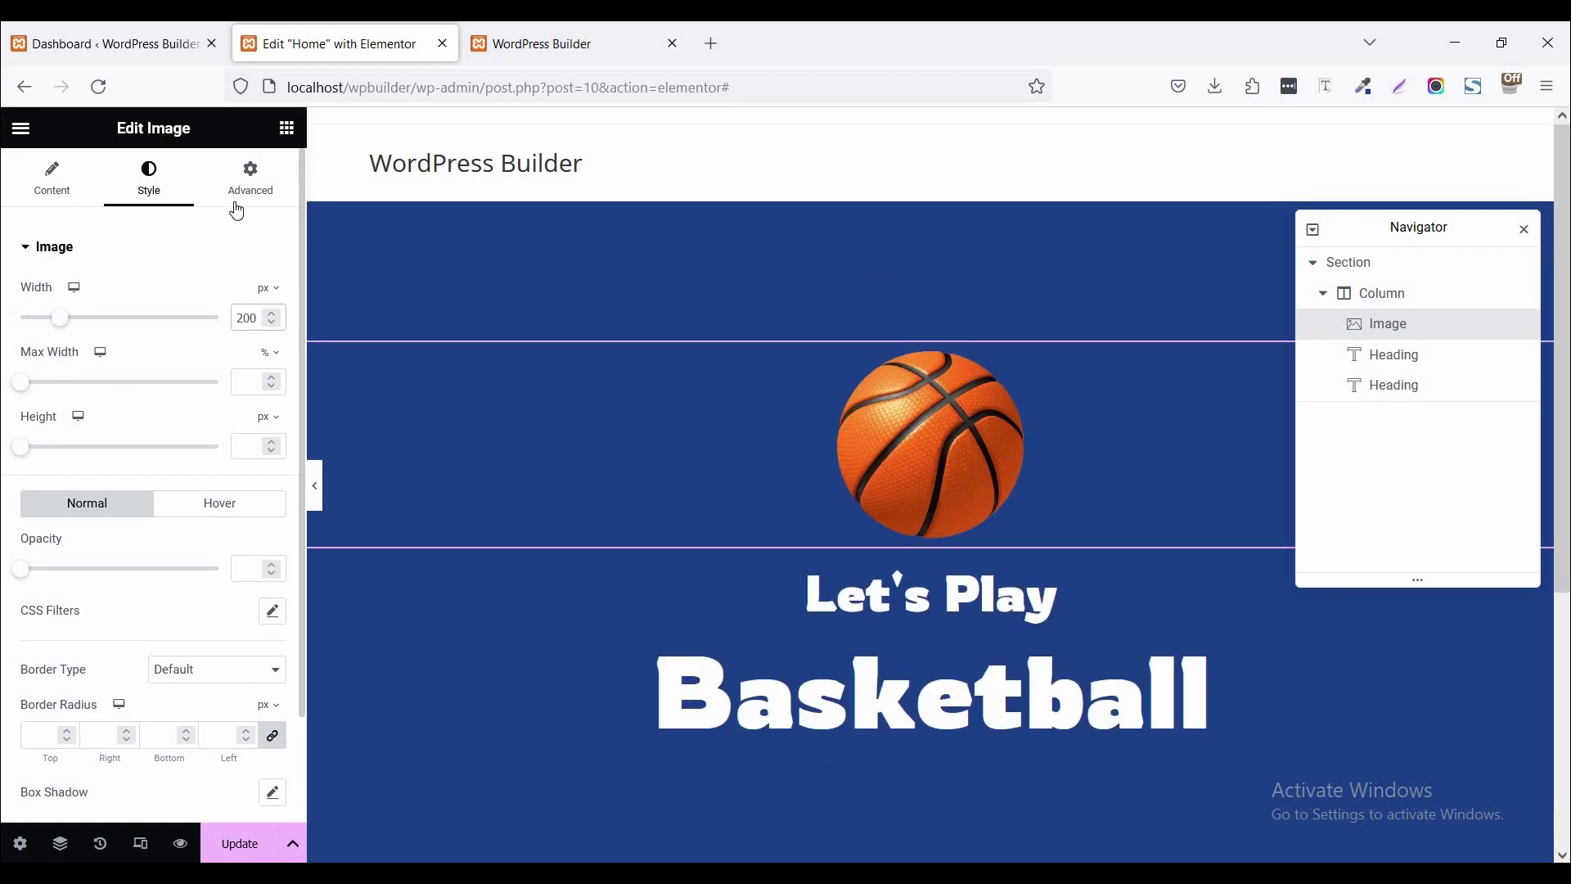
click(250, 178)
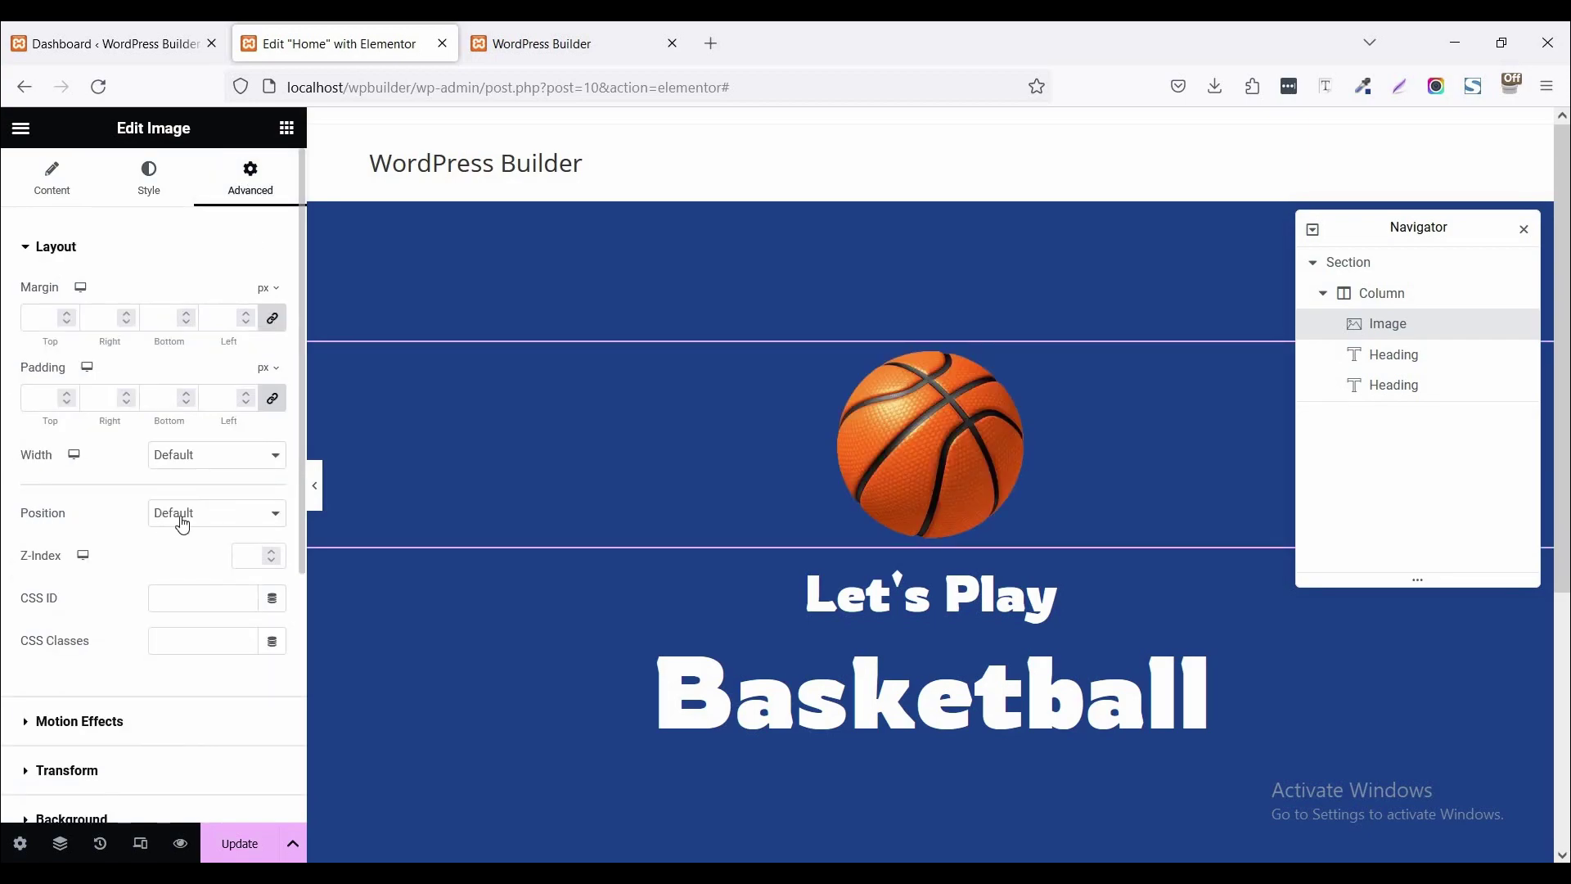
click(183, 523)
click(188, 567)
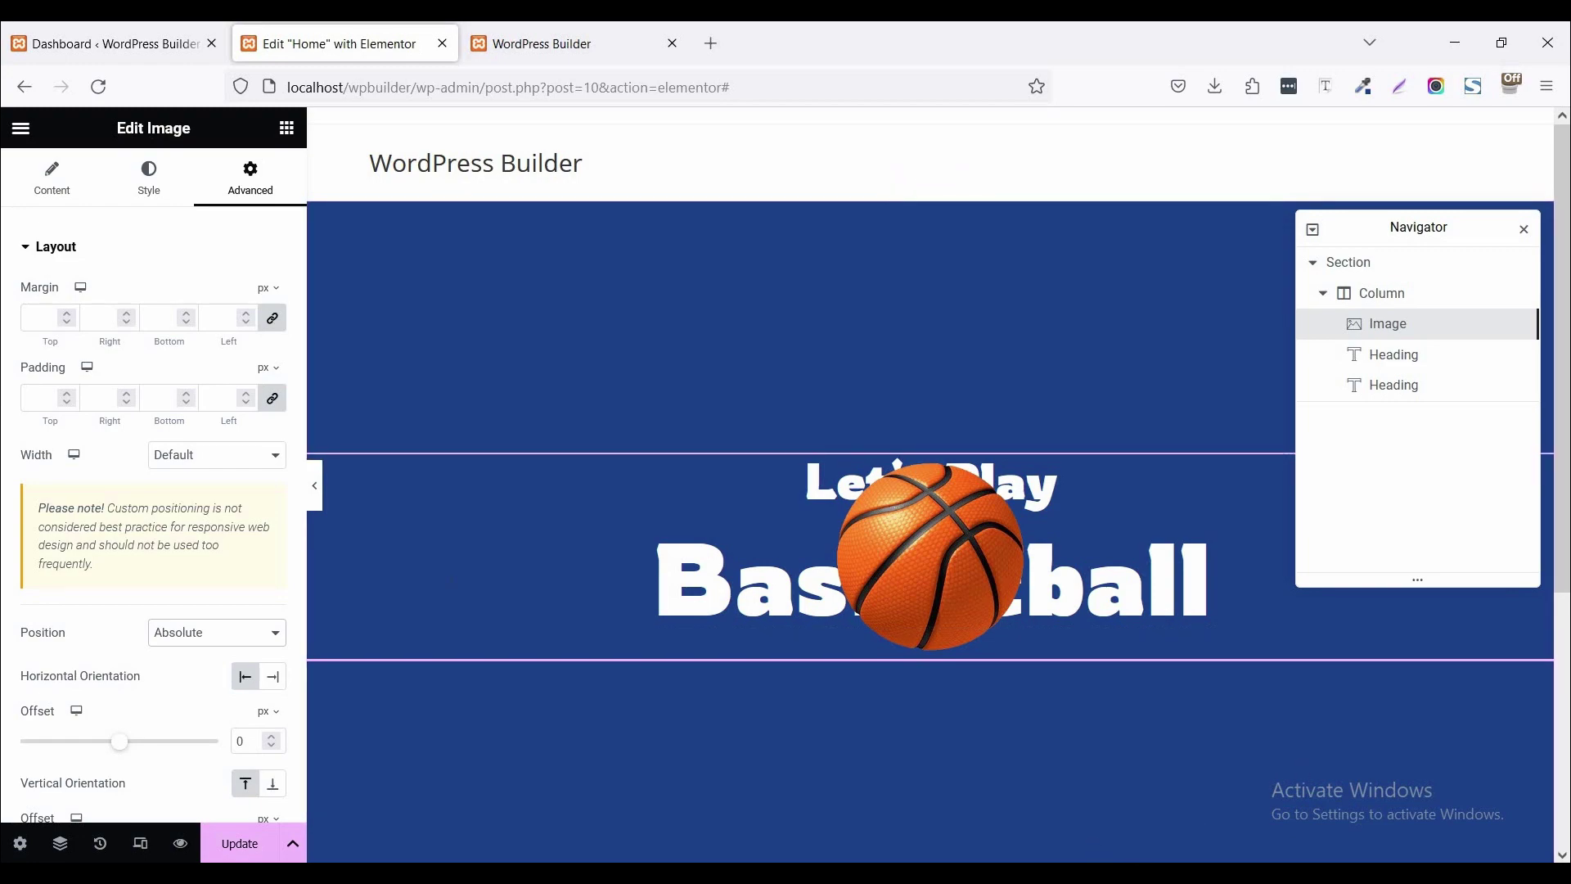
- Copy the moving-ball effect code from the Notepad file
key(alt+Tab)
click(369, 551)
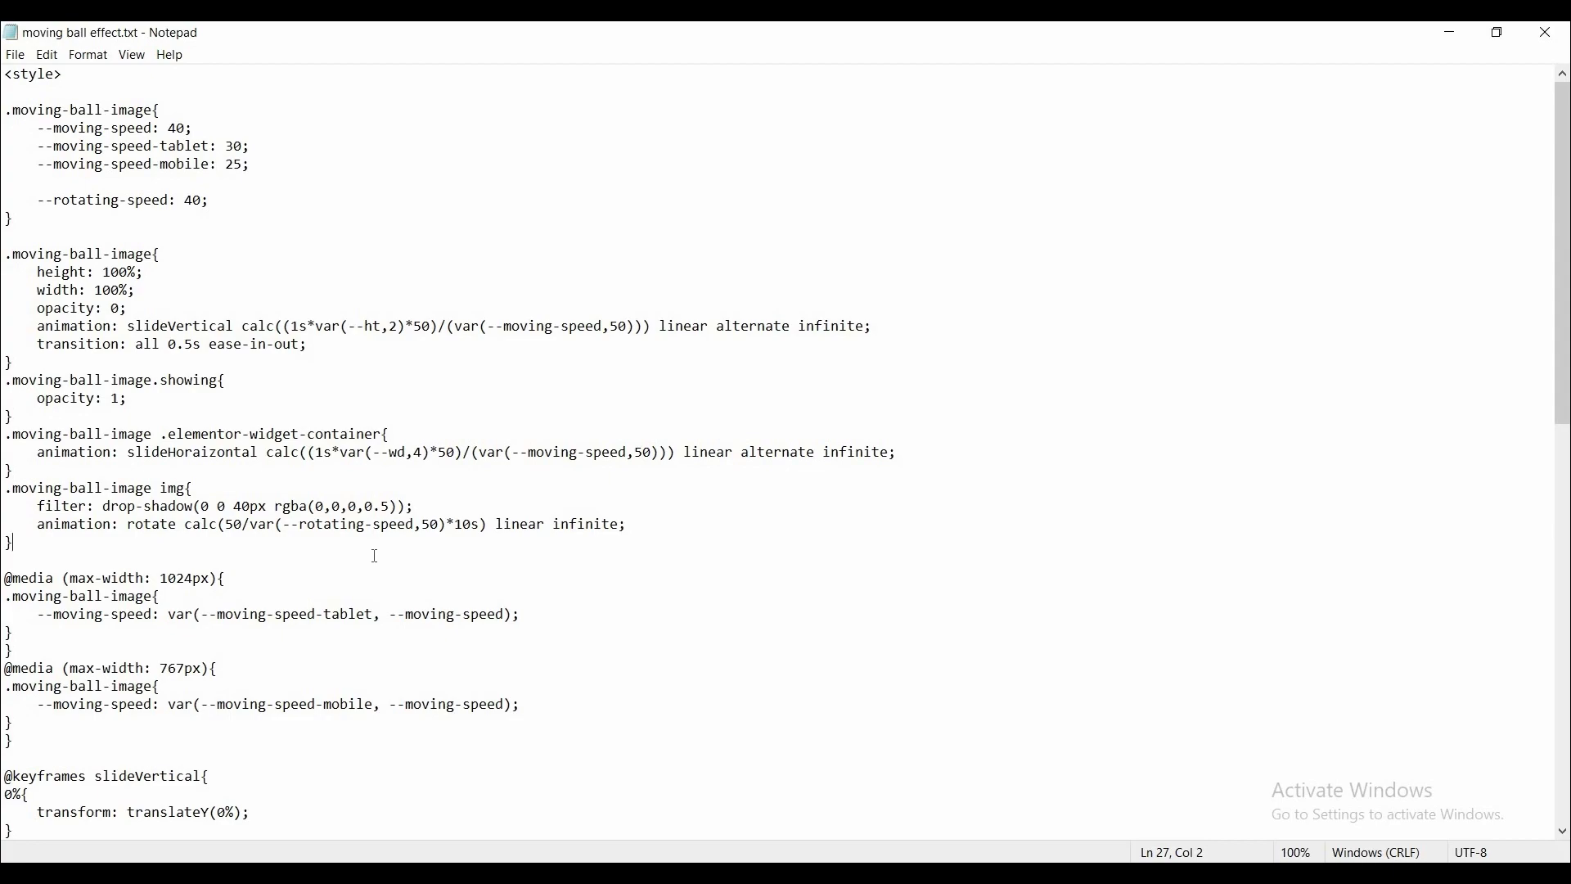
key(ctrl+shift+End)
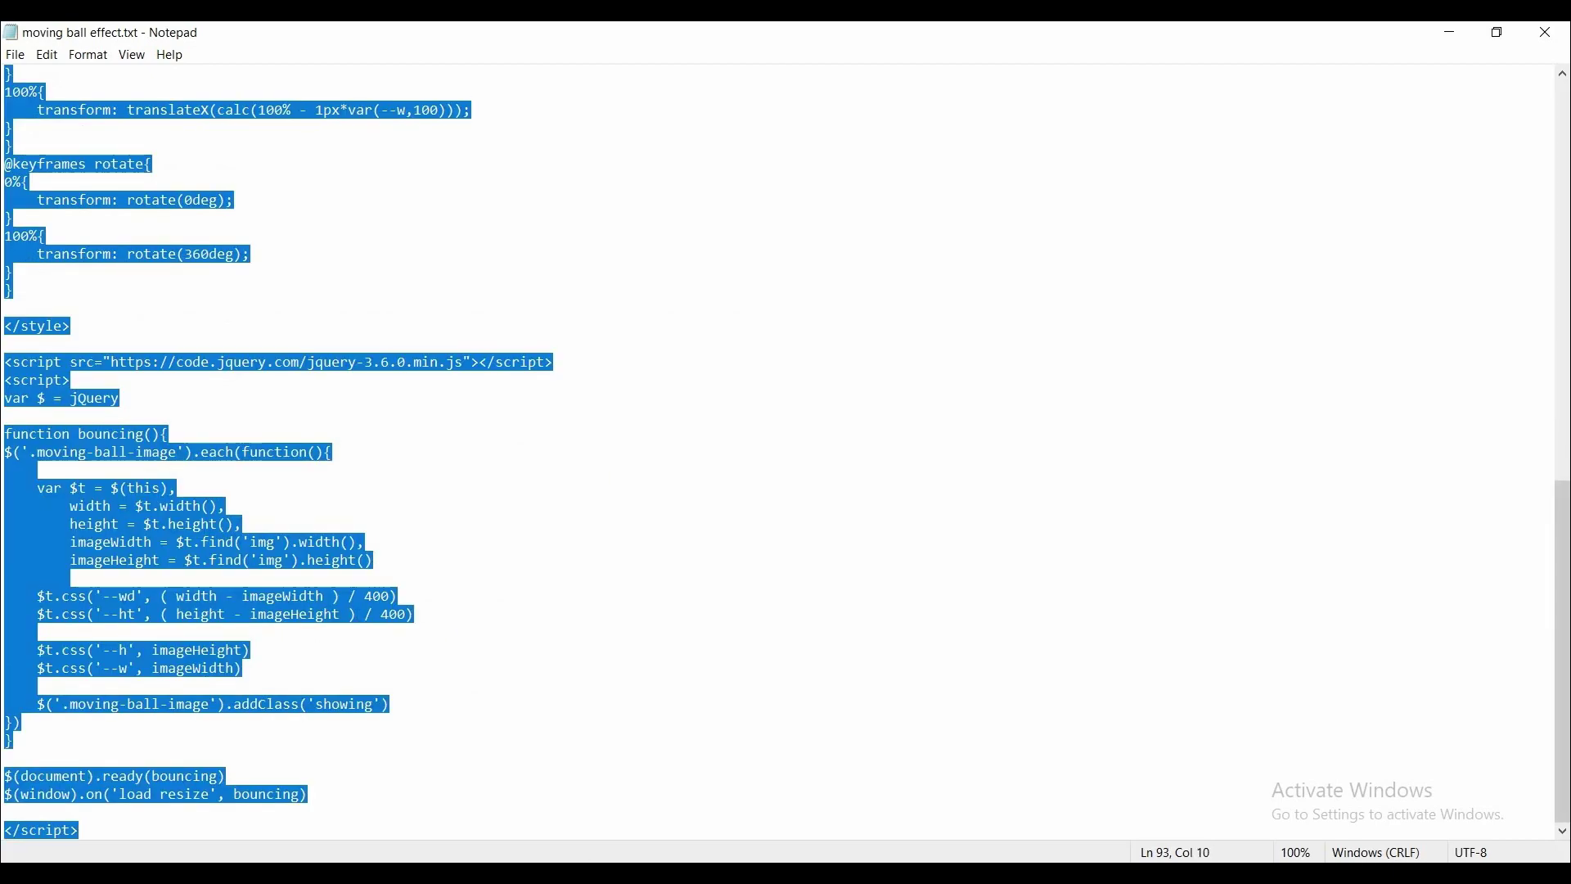
key(alt+Tab)
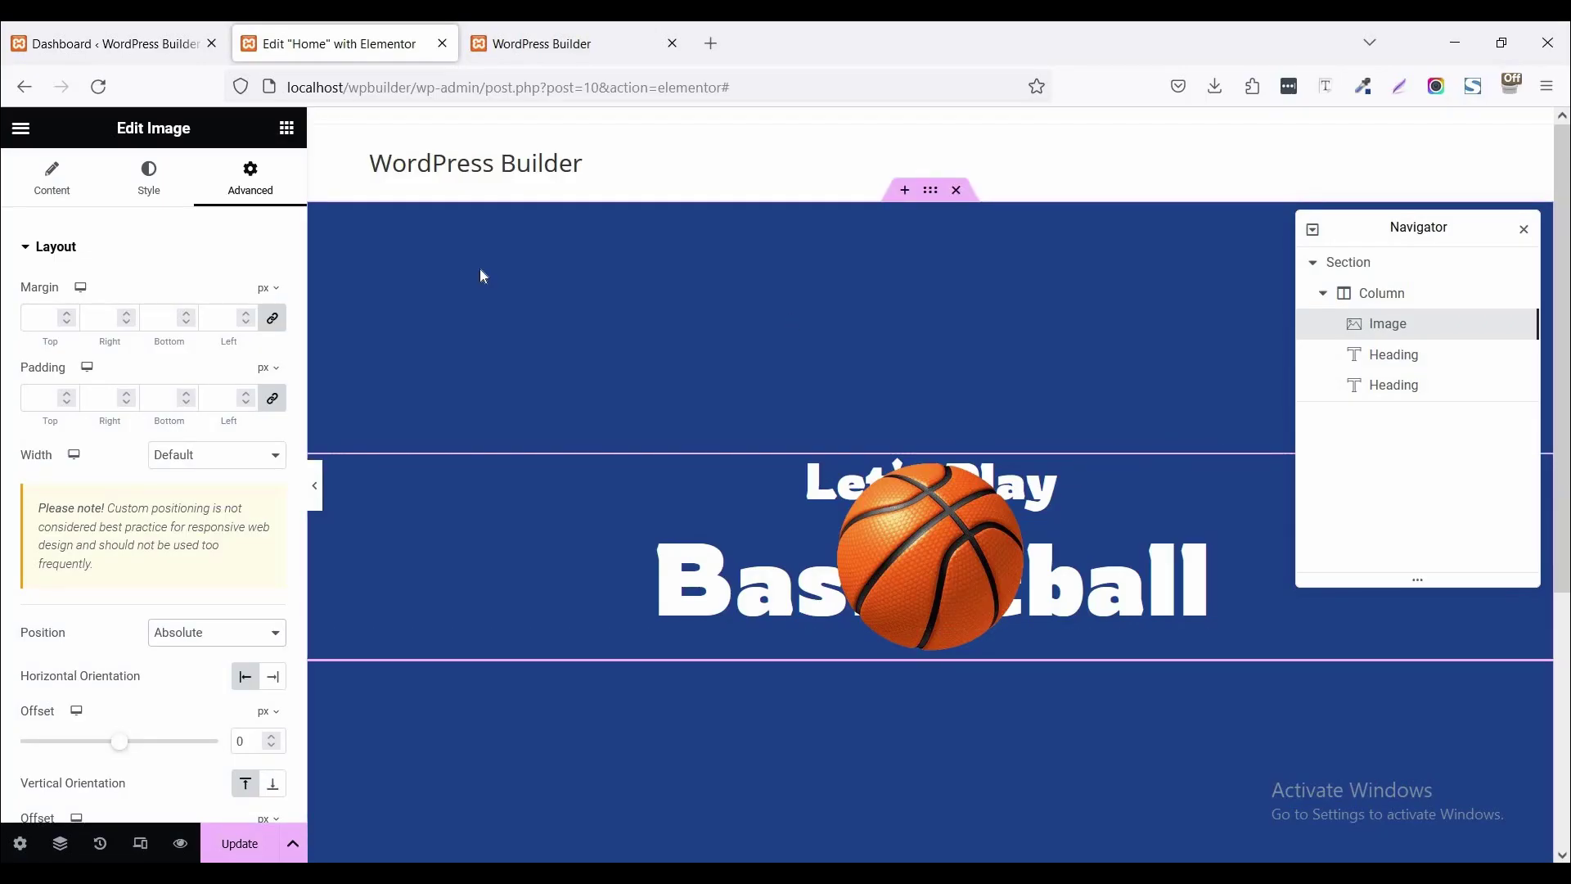
- Add an HTML widget at the top of the column and paste the moving-ball code into it
click(287, 129)
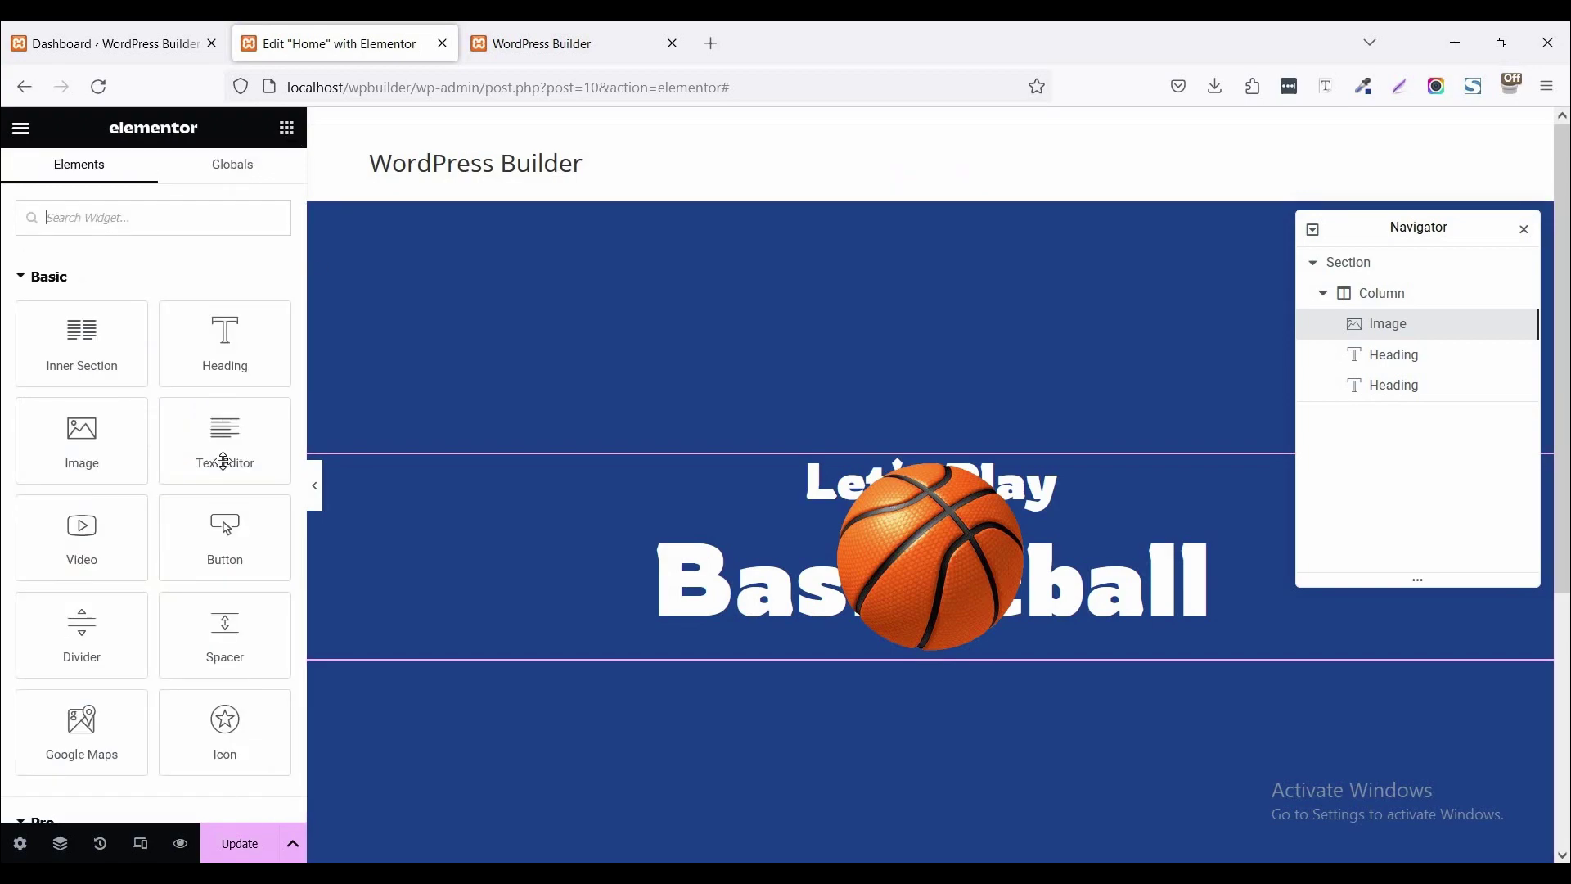
click(148, 227)
text(htm)
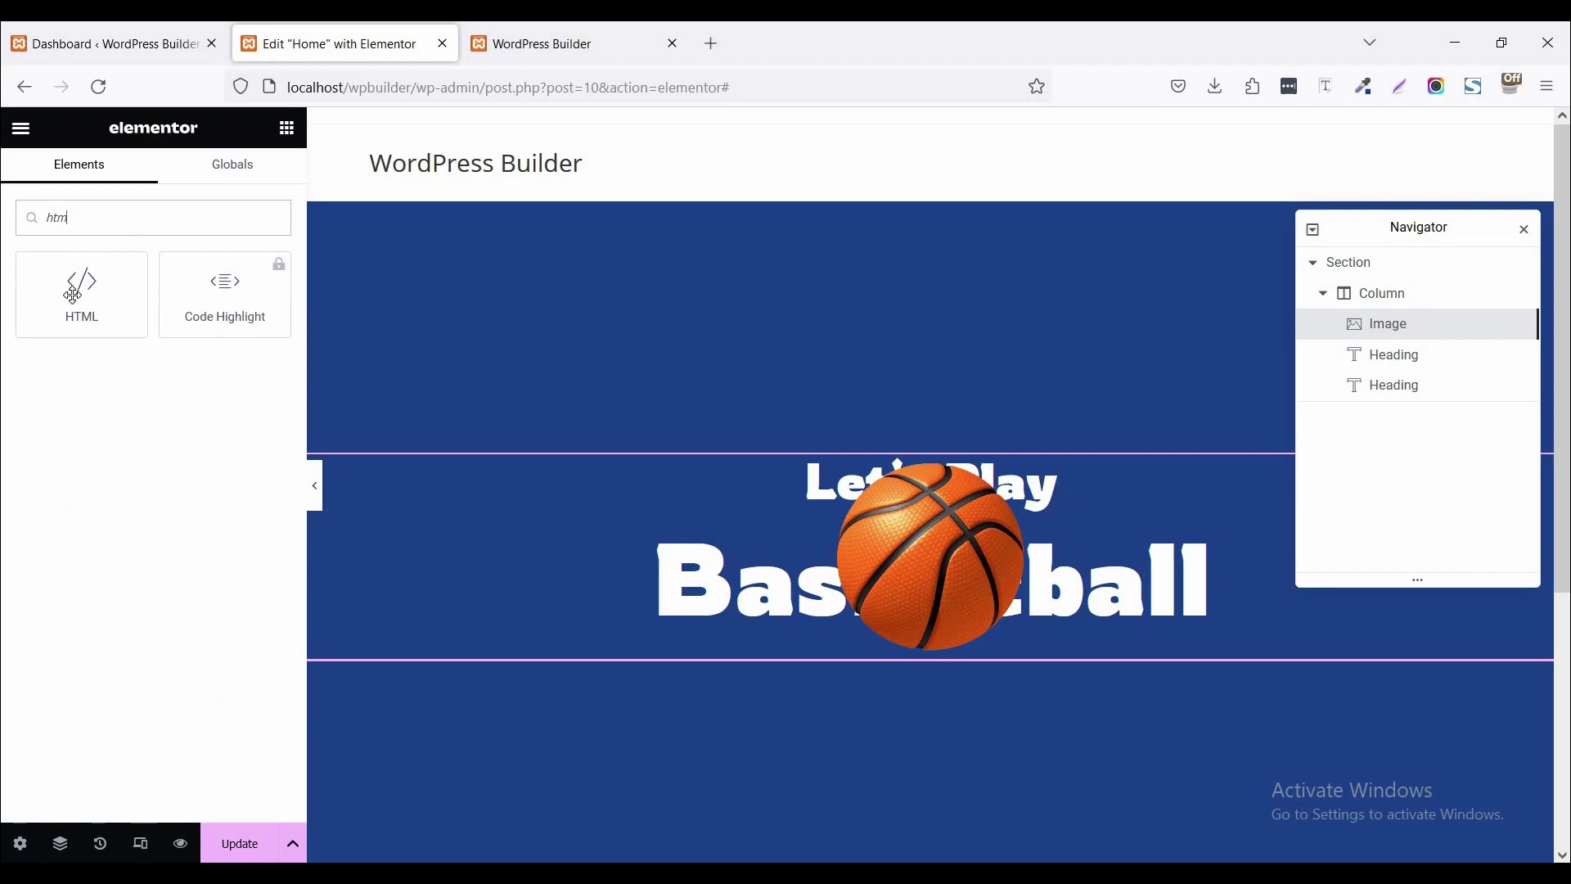
drag(73, 291, 916, 456)
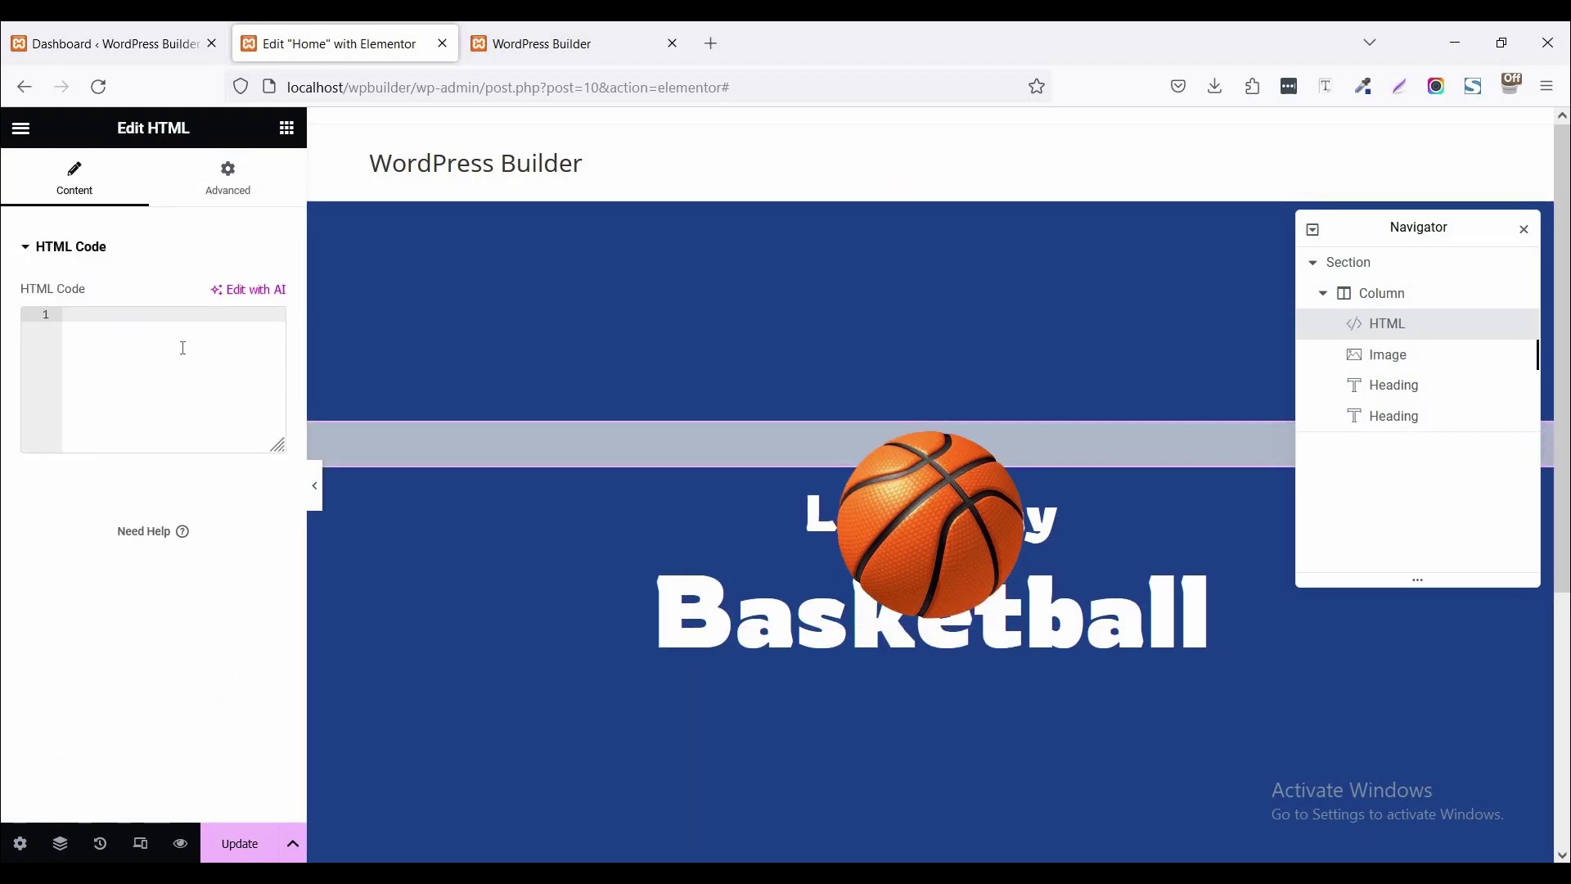
click(190, 348)
key(ctrl+v)
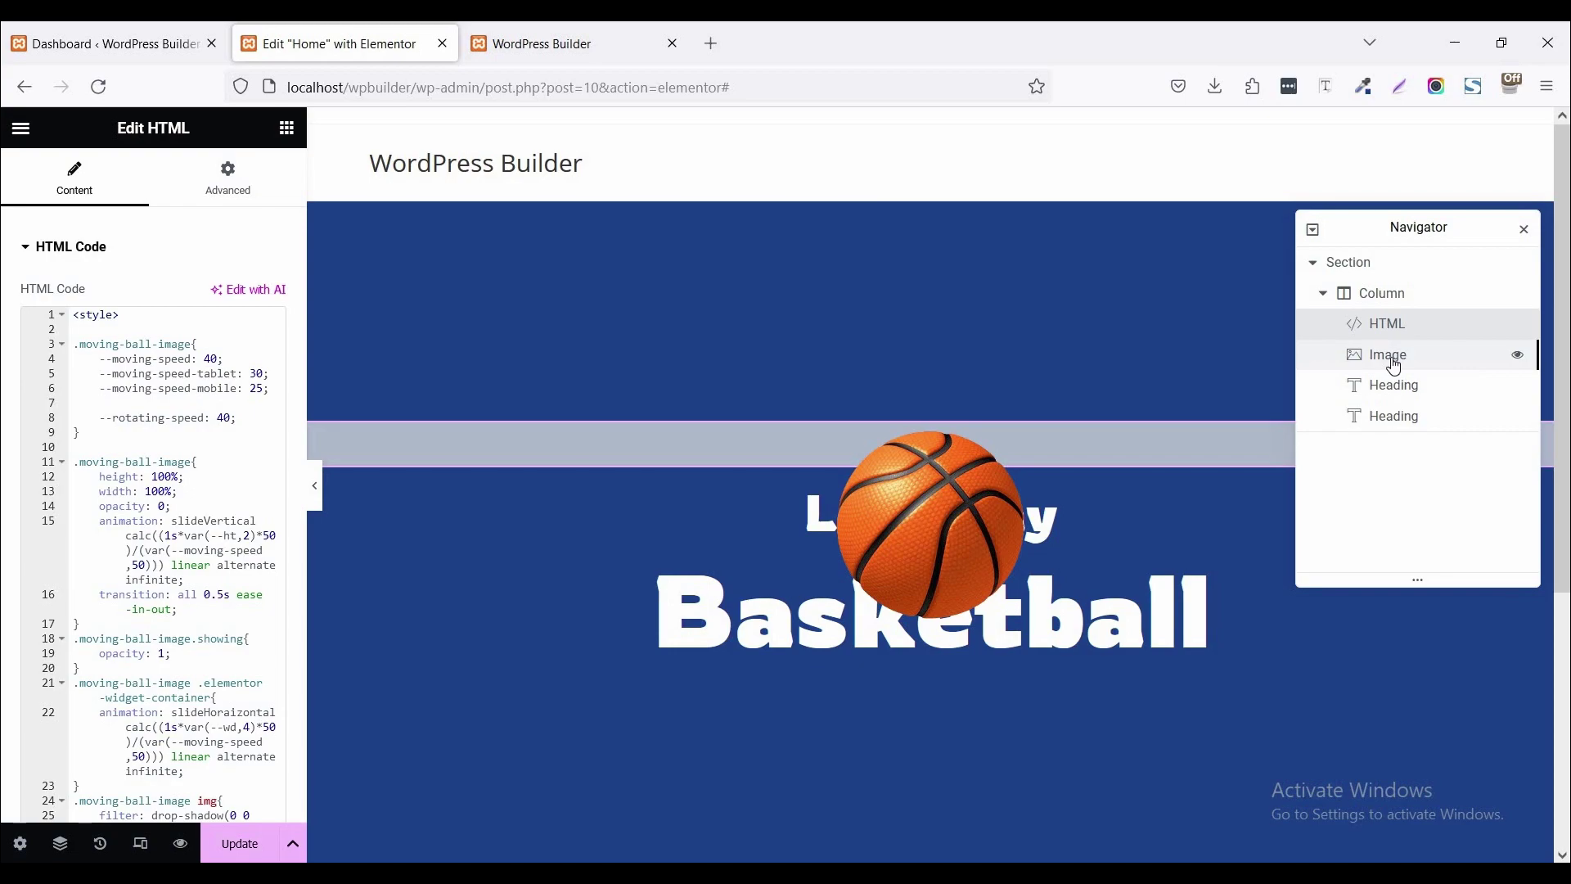
- Focus the basketball image's CSS Classes field, then bring up the moving ball effect notes
click(807, 538)
scroll(217, 309, down, 5)
scroll(56, 551, down, 3)
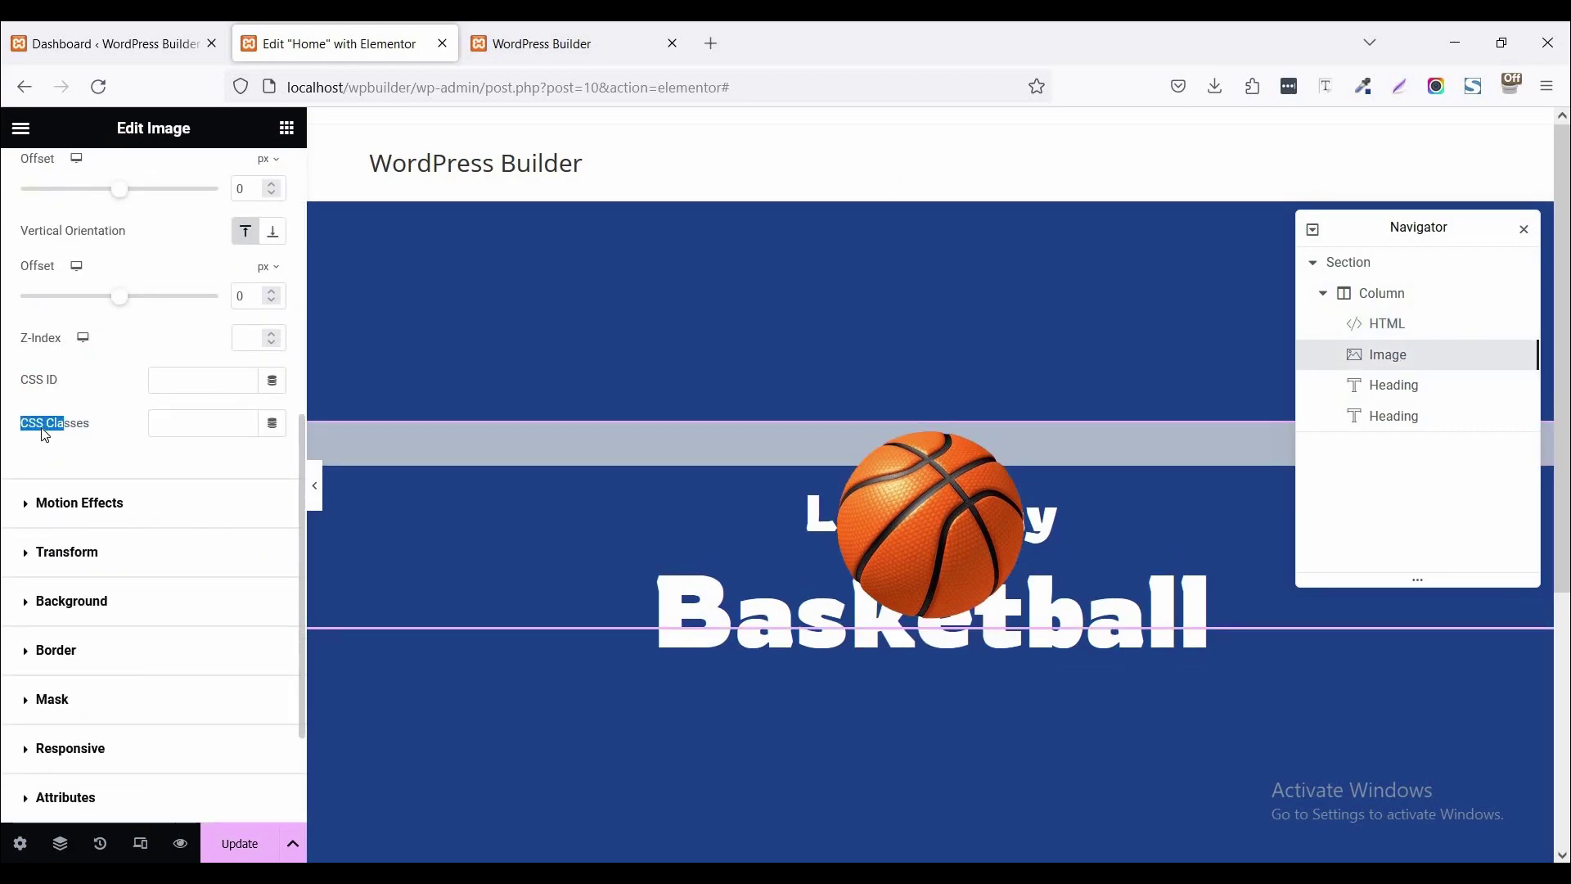
click(197, 423)
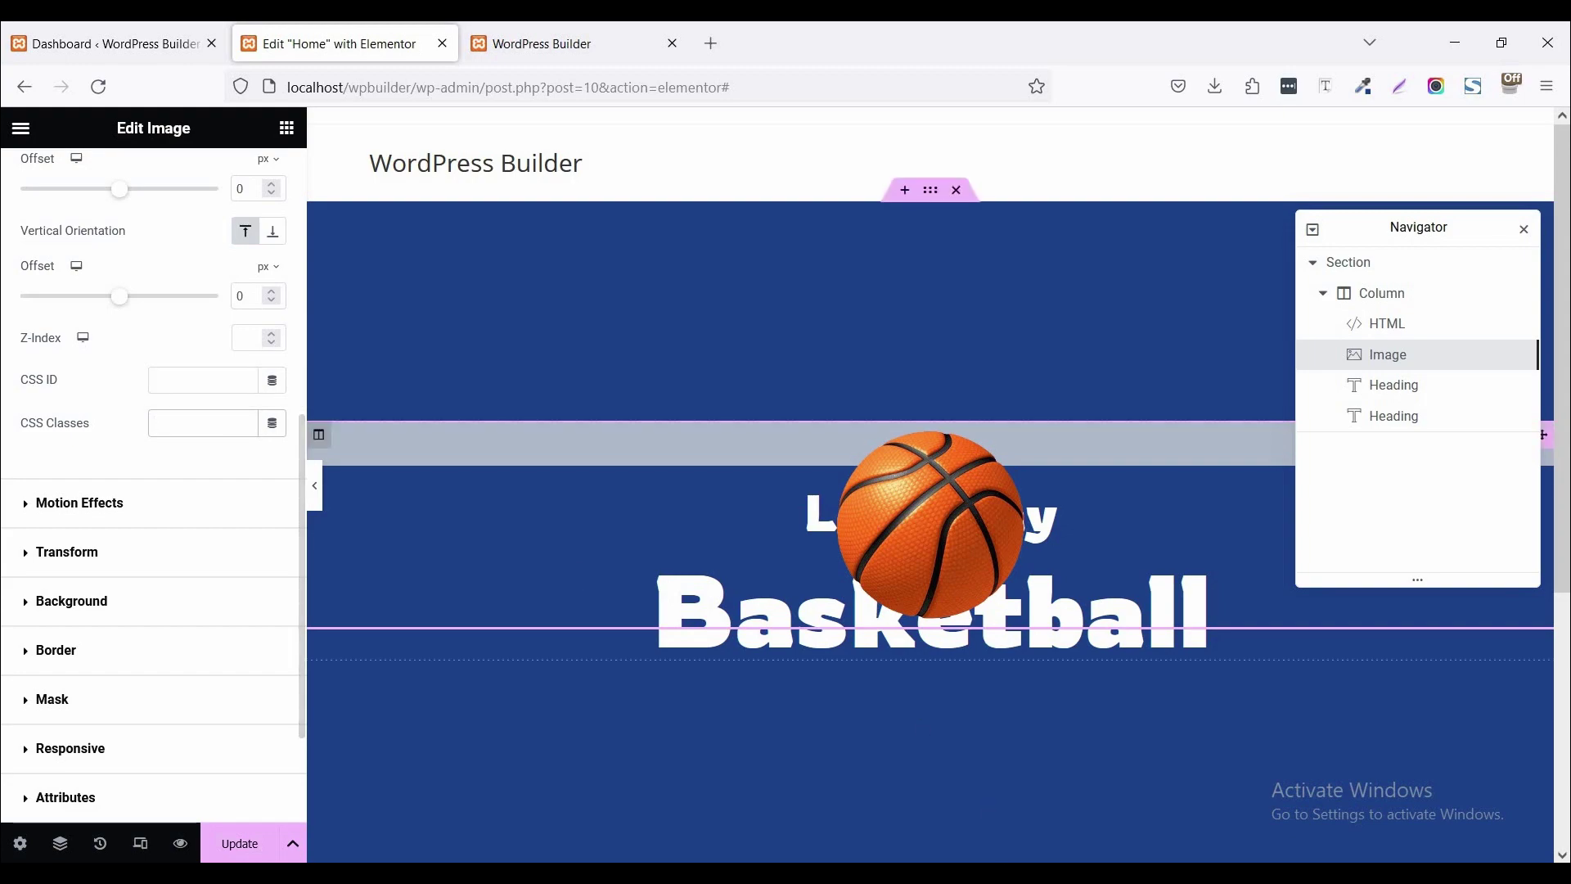
key(alt+Tab)
scroll(786, 409, up, 10)
- Copy the class name 'moving-ball-image' from line 3 of the Notepad file
click(276, 309)
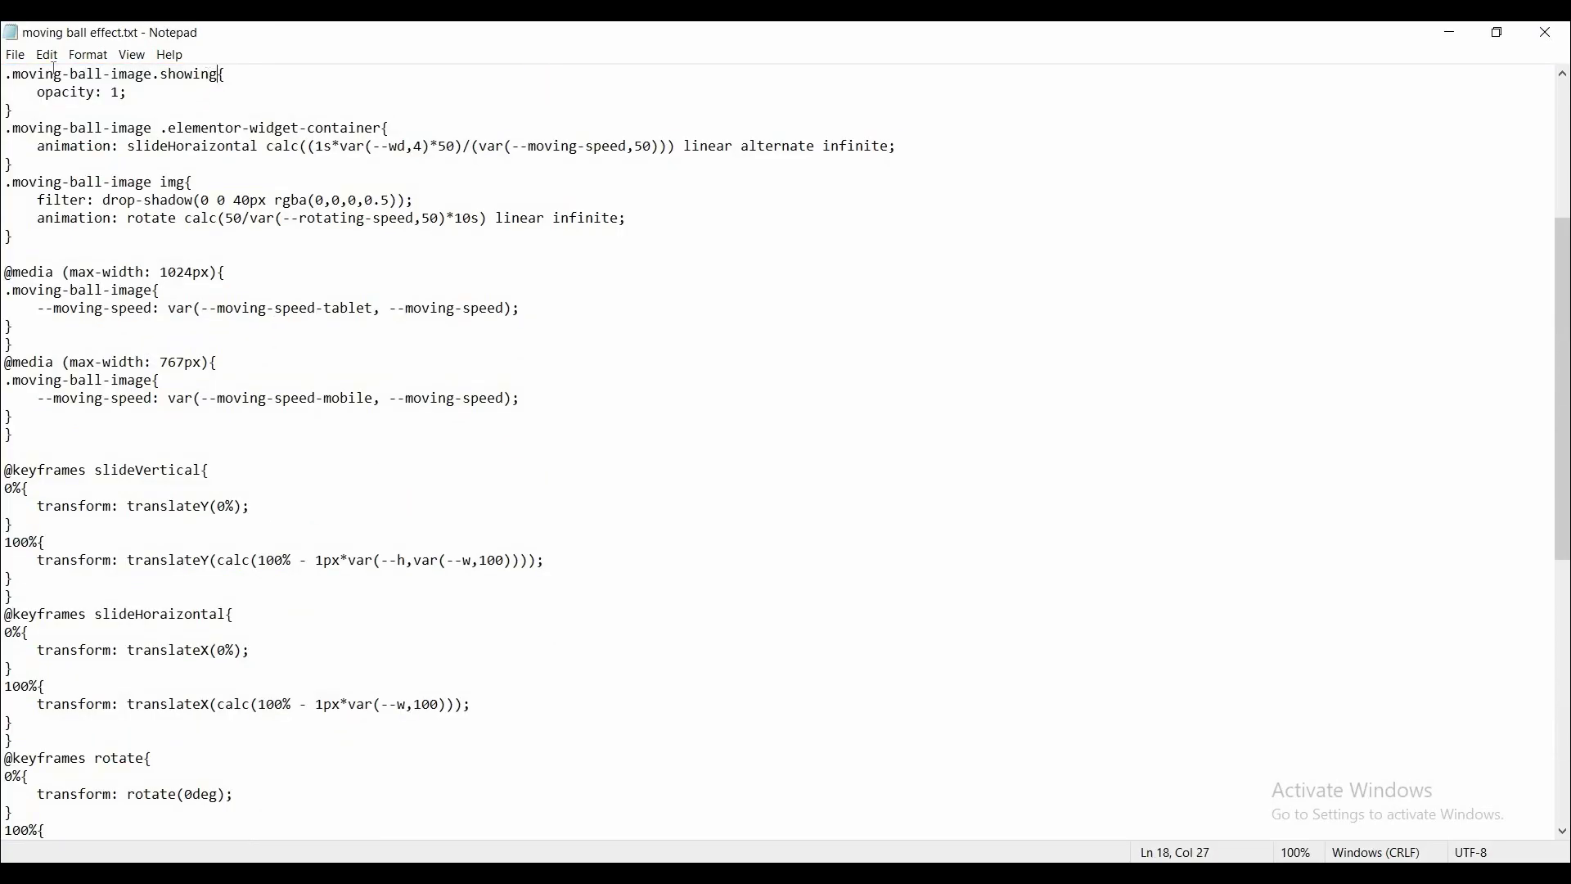
drag(219, 74, 5, 110)
click(104, 110)
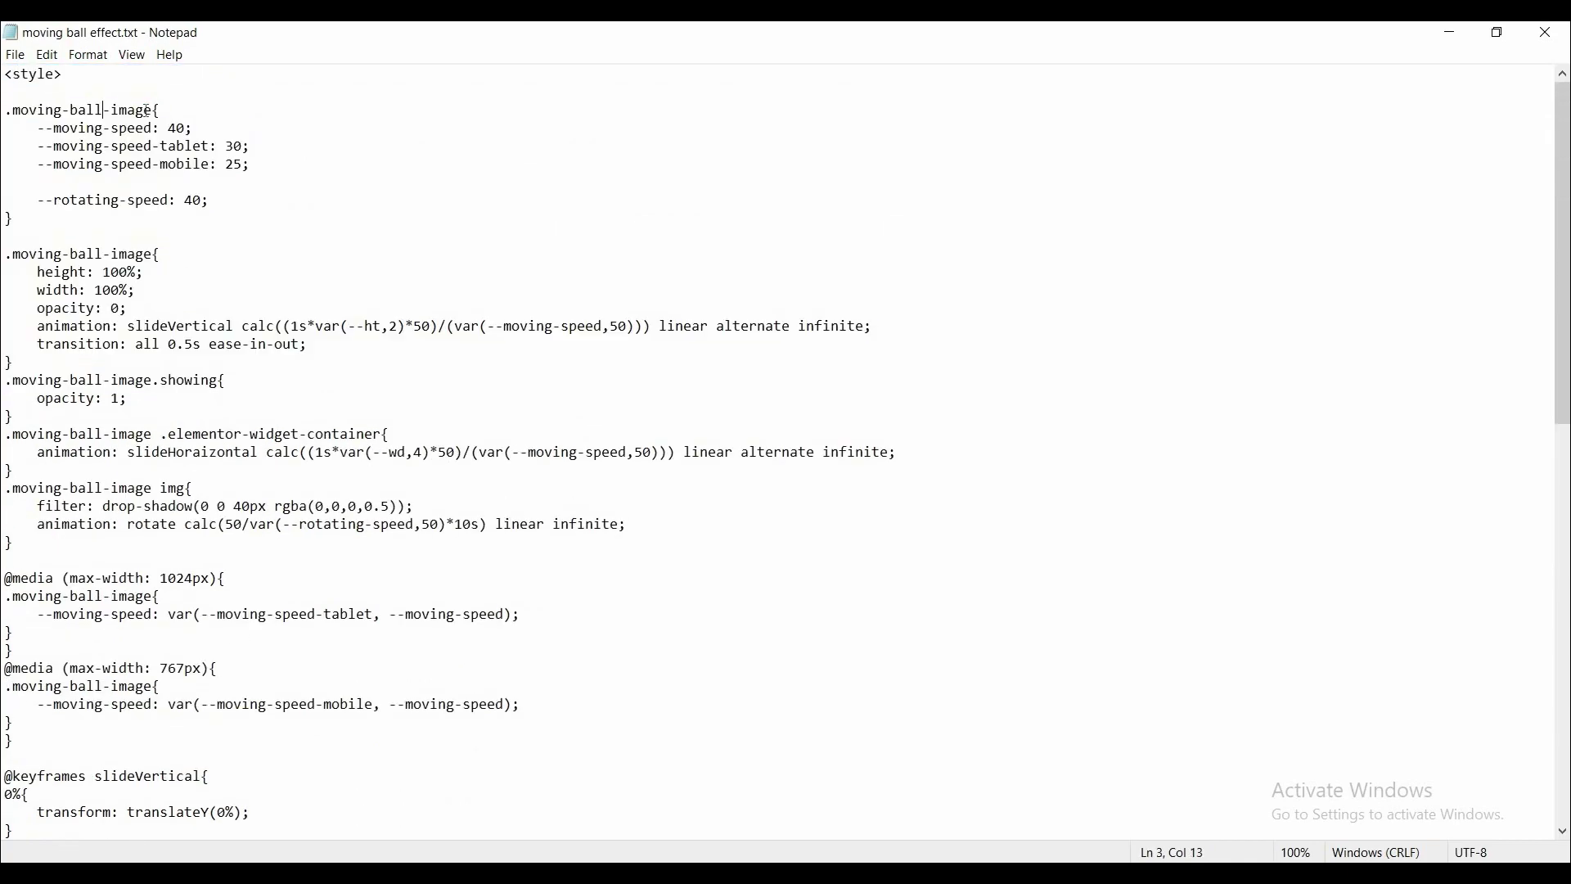
drag(152, 110, 13, 110)
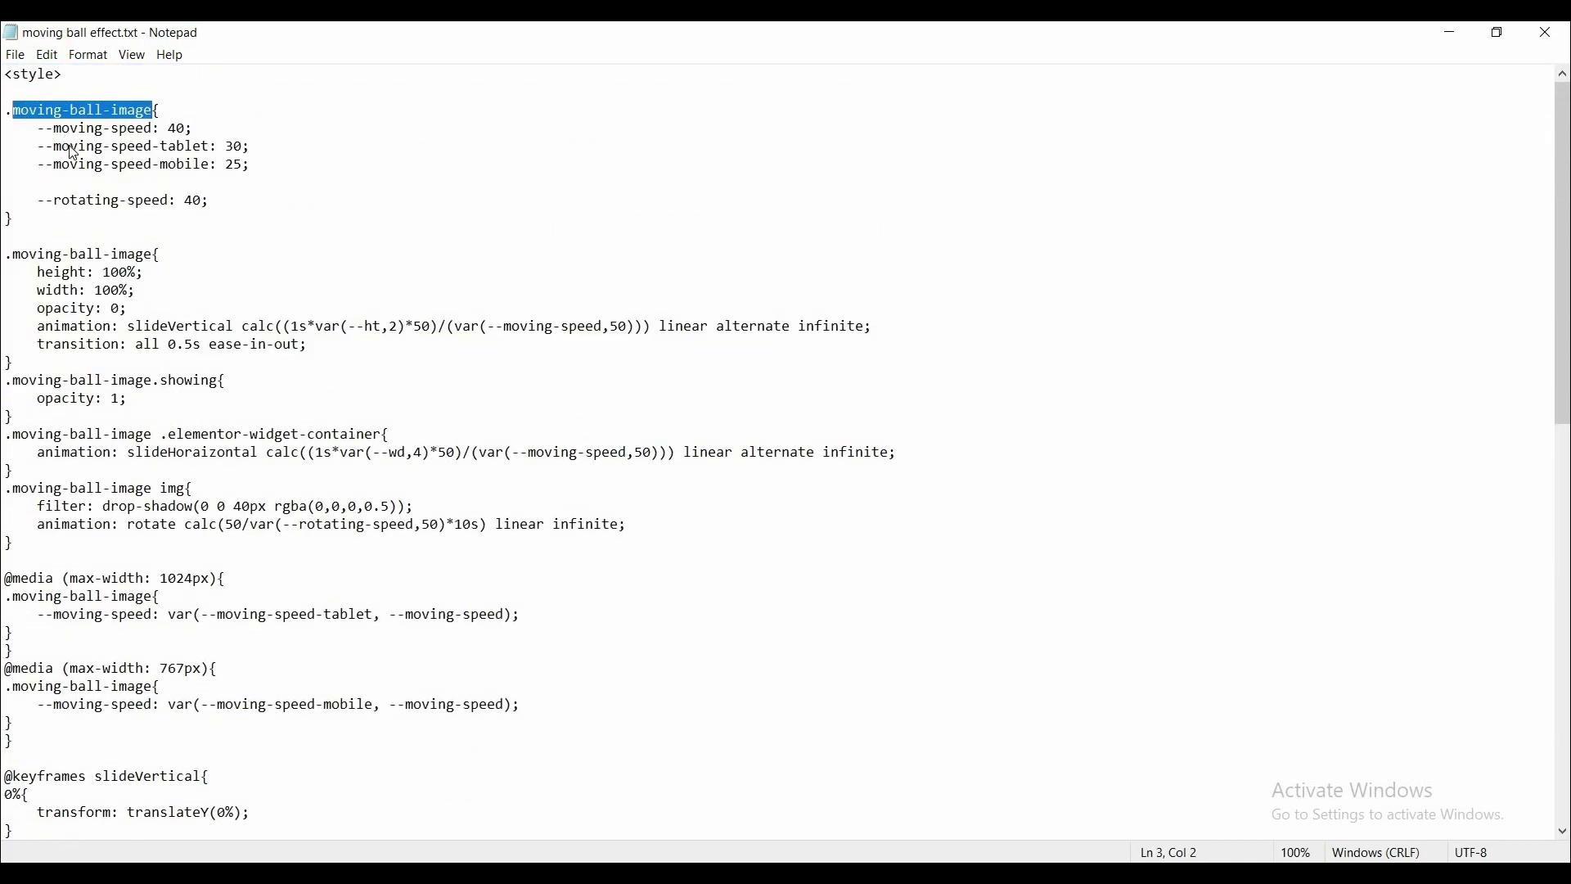
right_click(22, 108)
click(78, 168)
- Paste 'moving-ball-image' into the basketball image's CSS Classes and preview the drifting ball
key(alt+Tab)
right_click(180, 425)
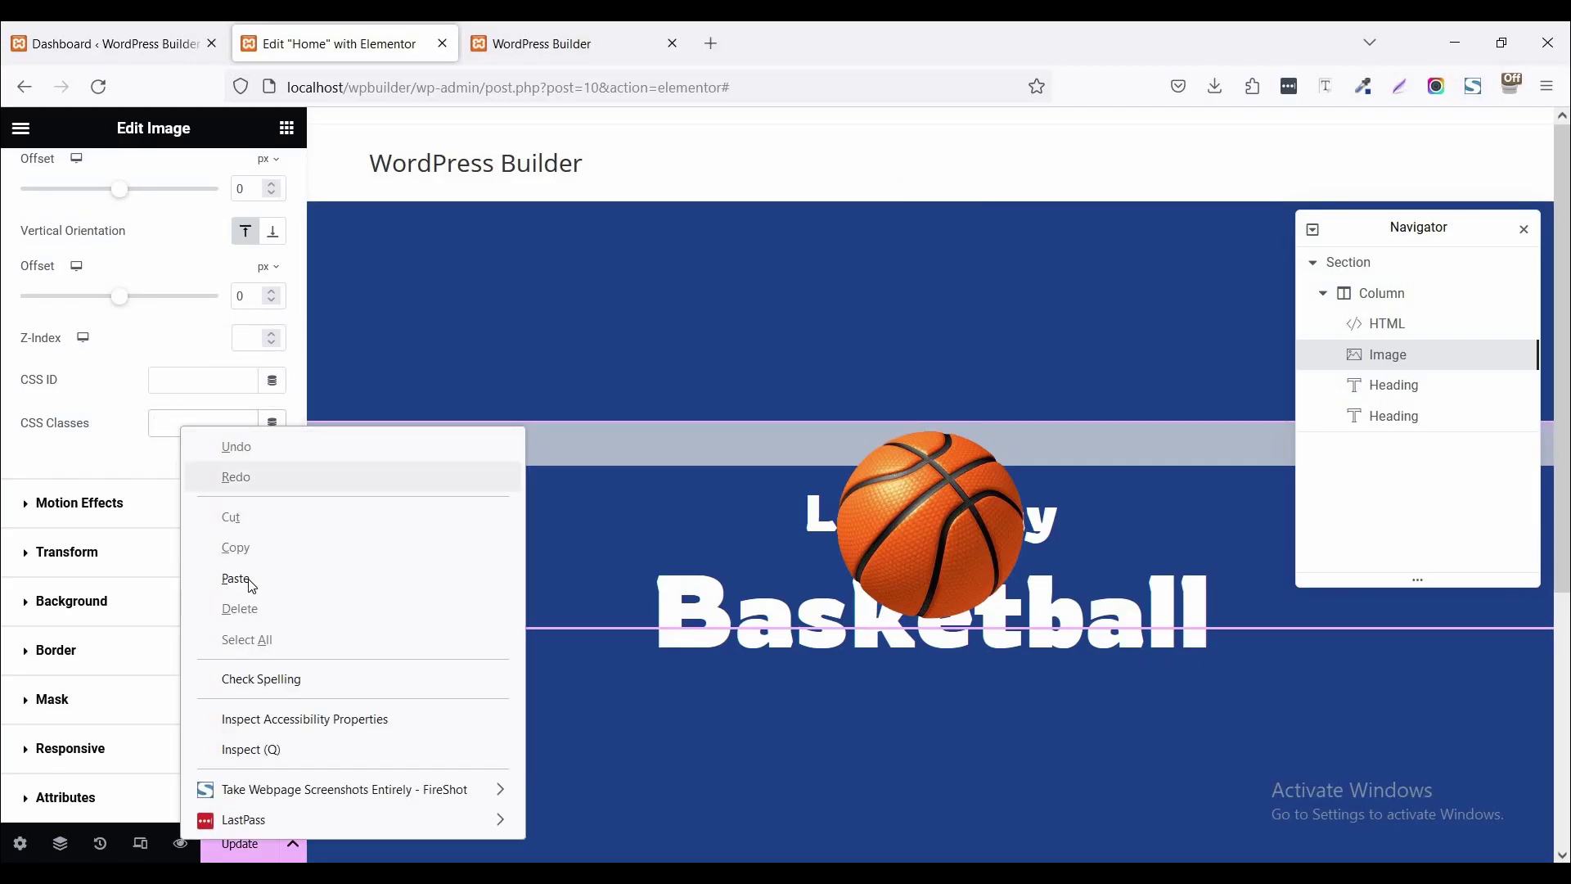
click(252, 584)
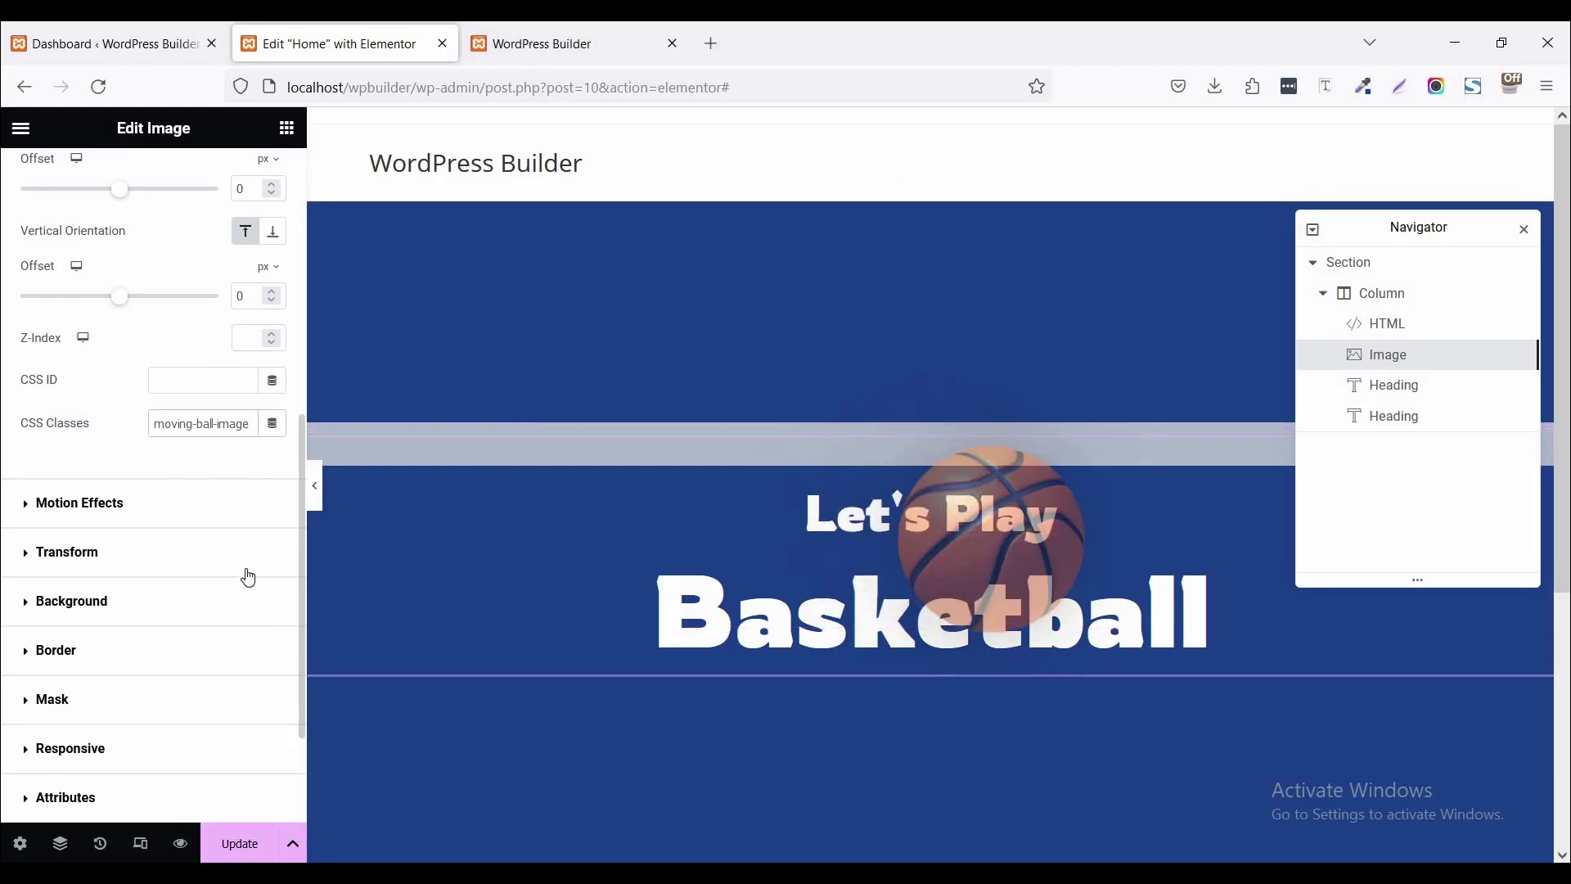
click(319, 499)
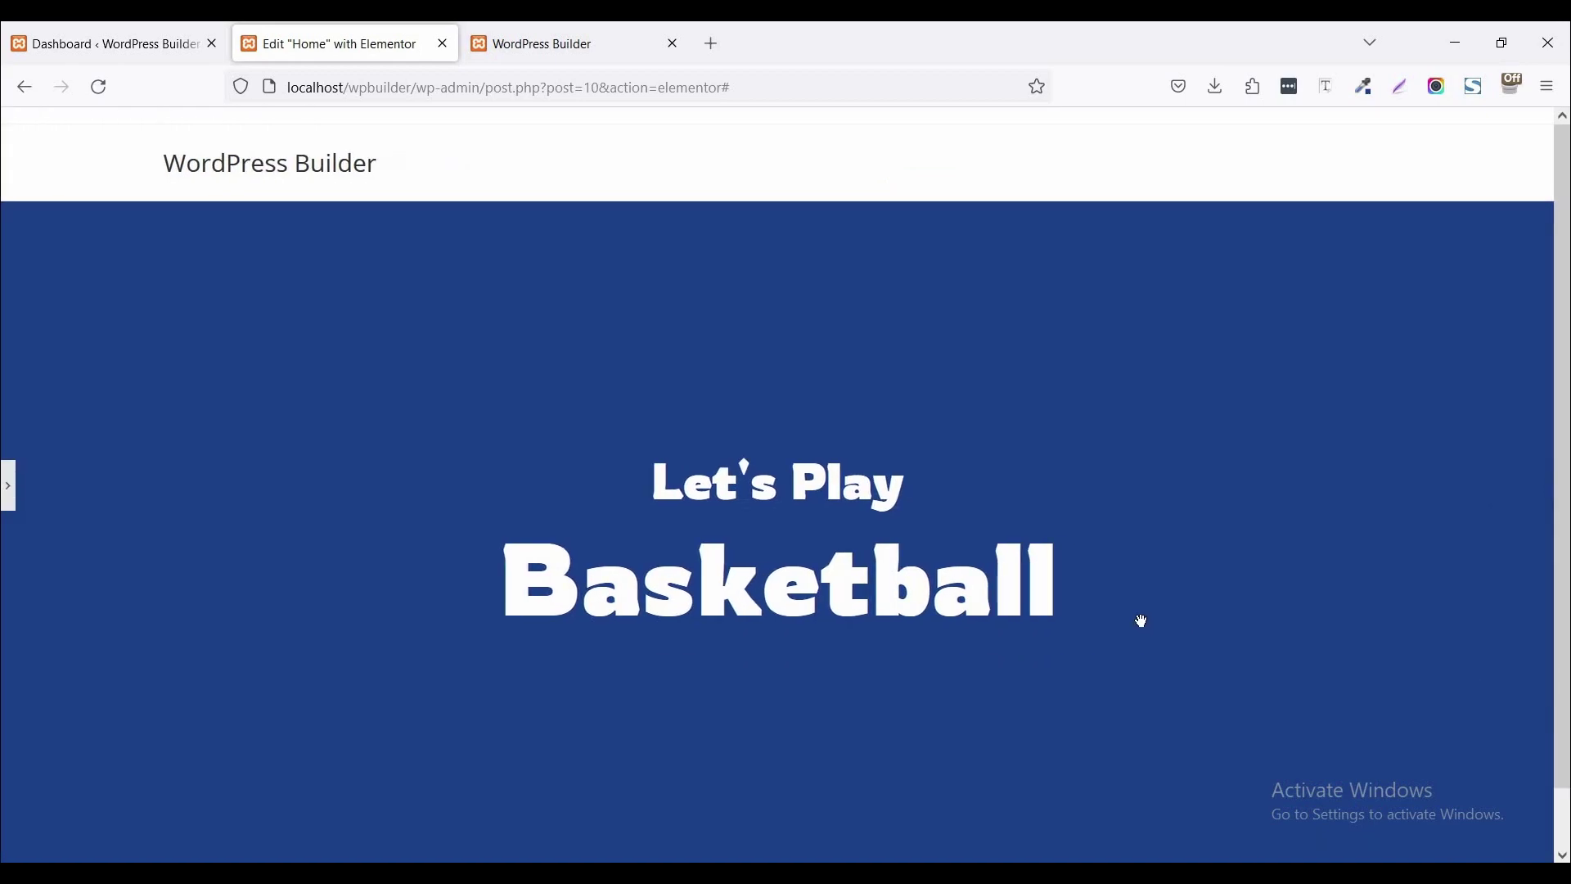
click(8, 486)
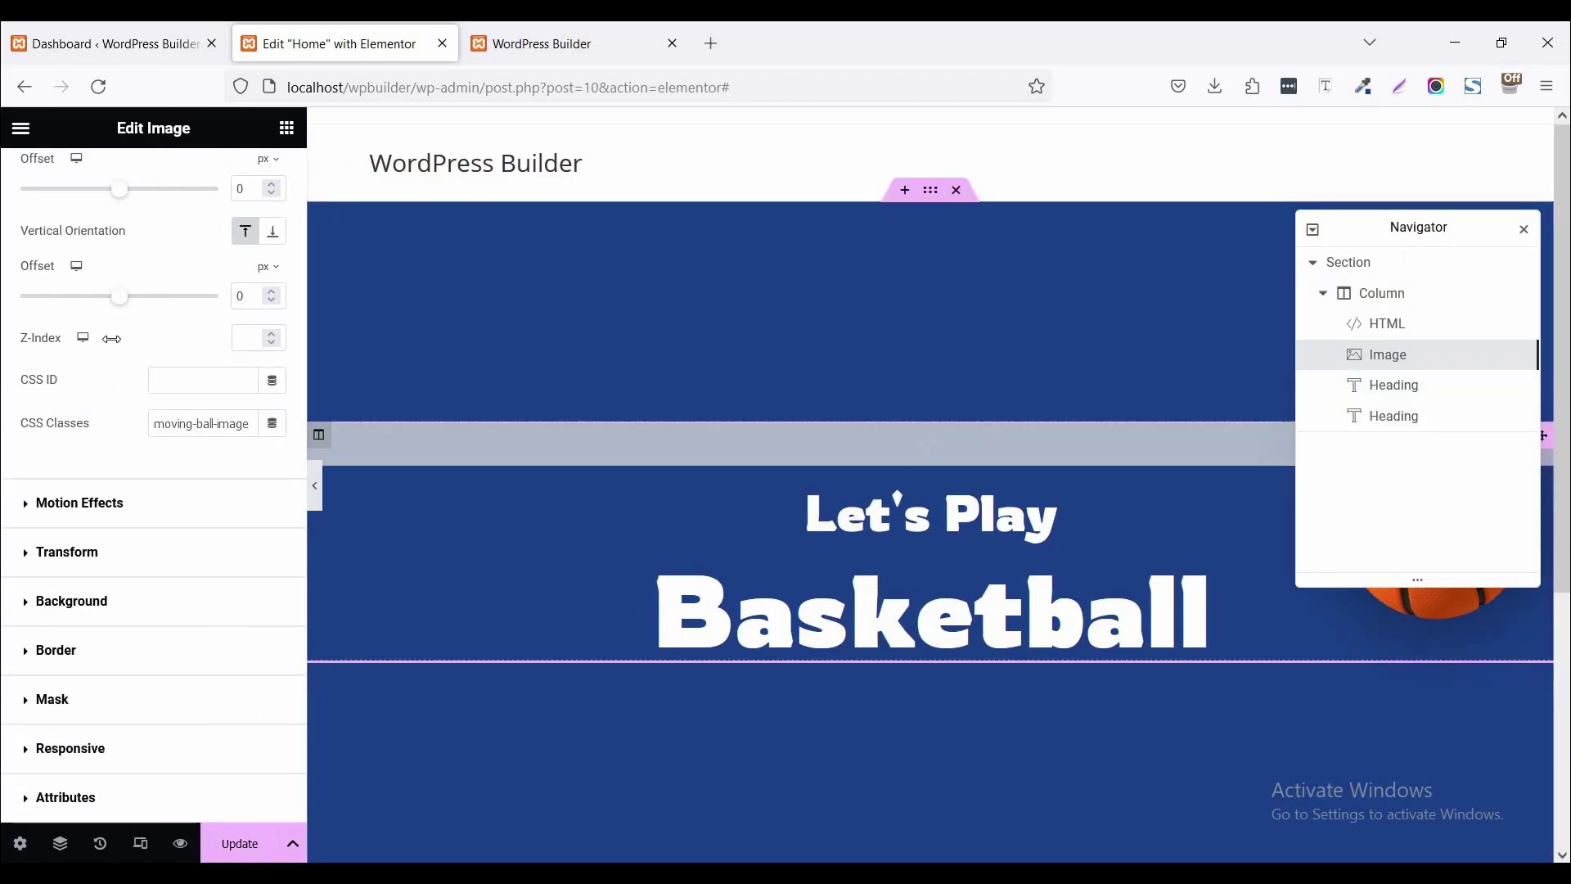
- Set the basketball image's alignment to Left and preview its motion across the hero
scroll(112, 338, up, 10)
click(53, 176)
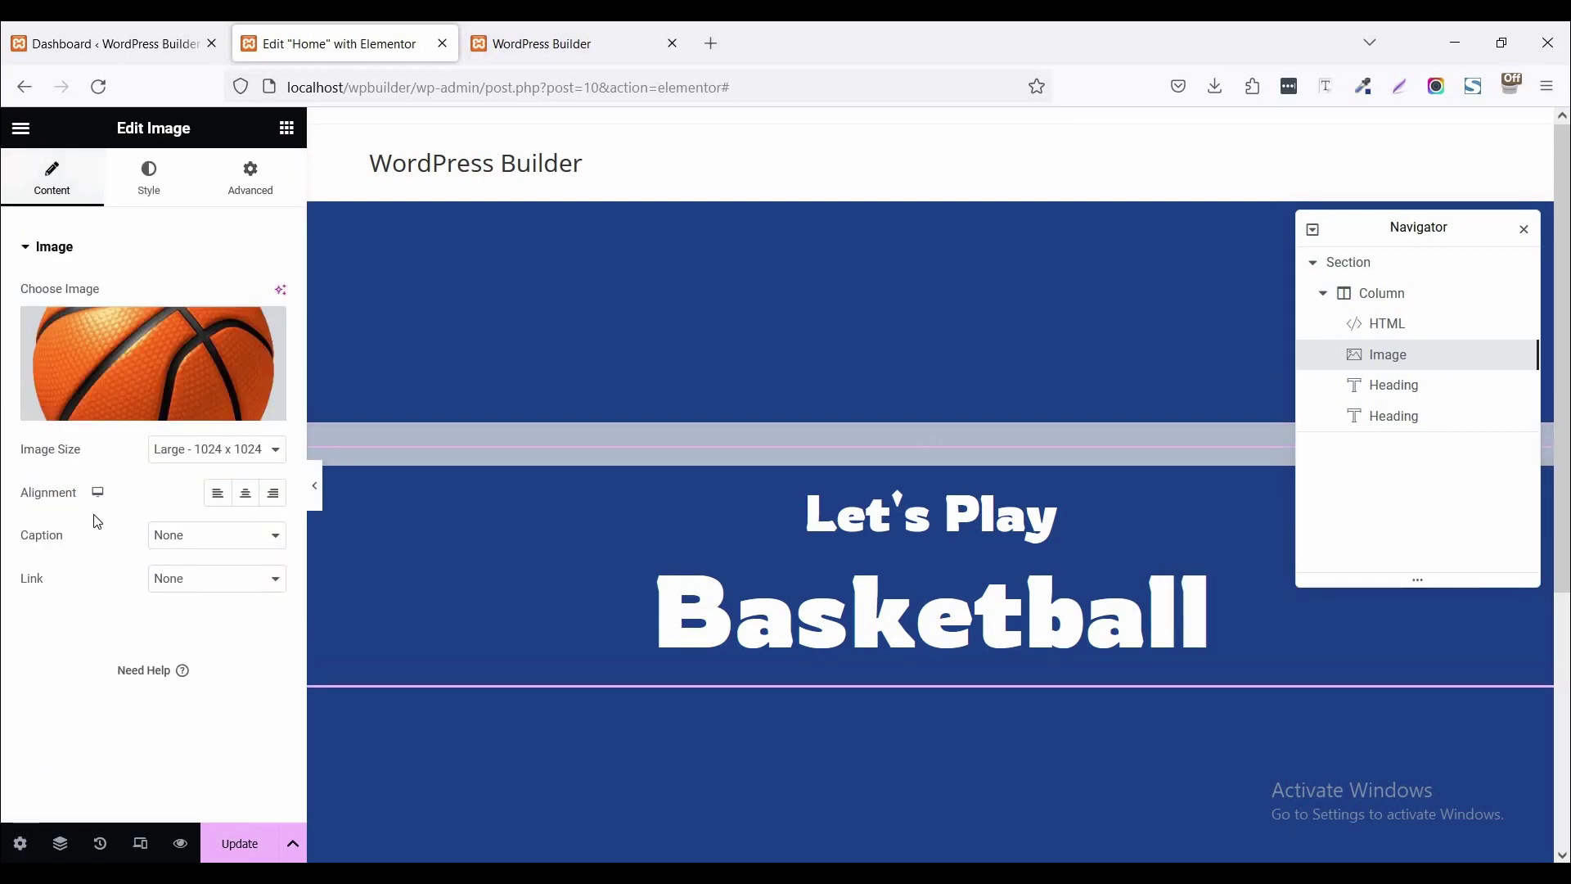
click(215, 495)
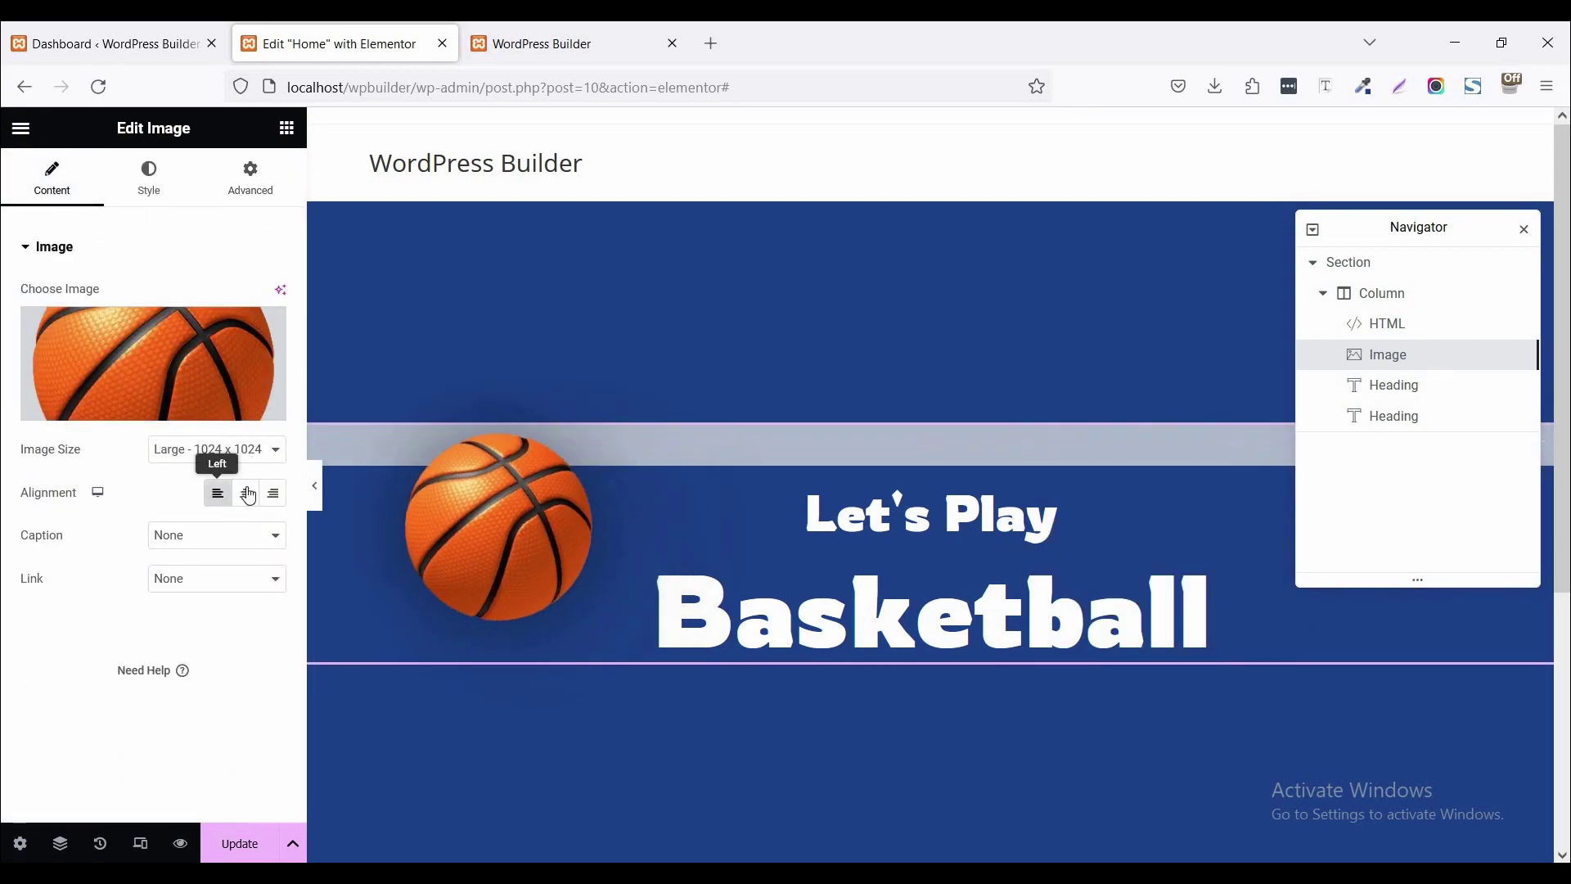
click(318, 495)
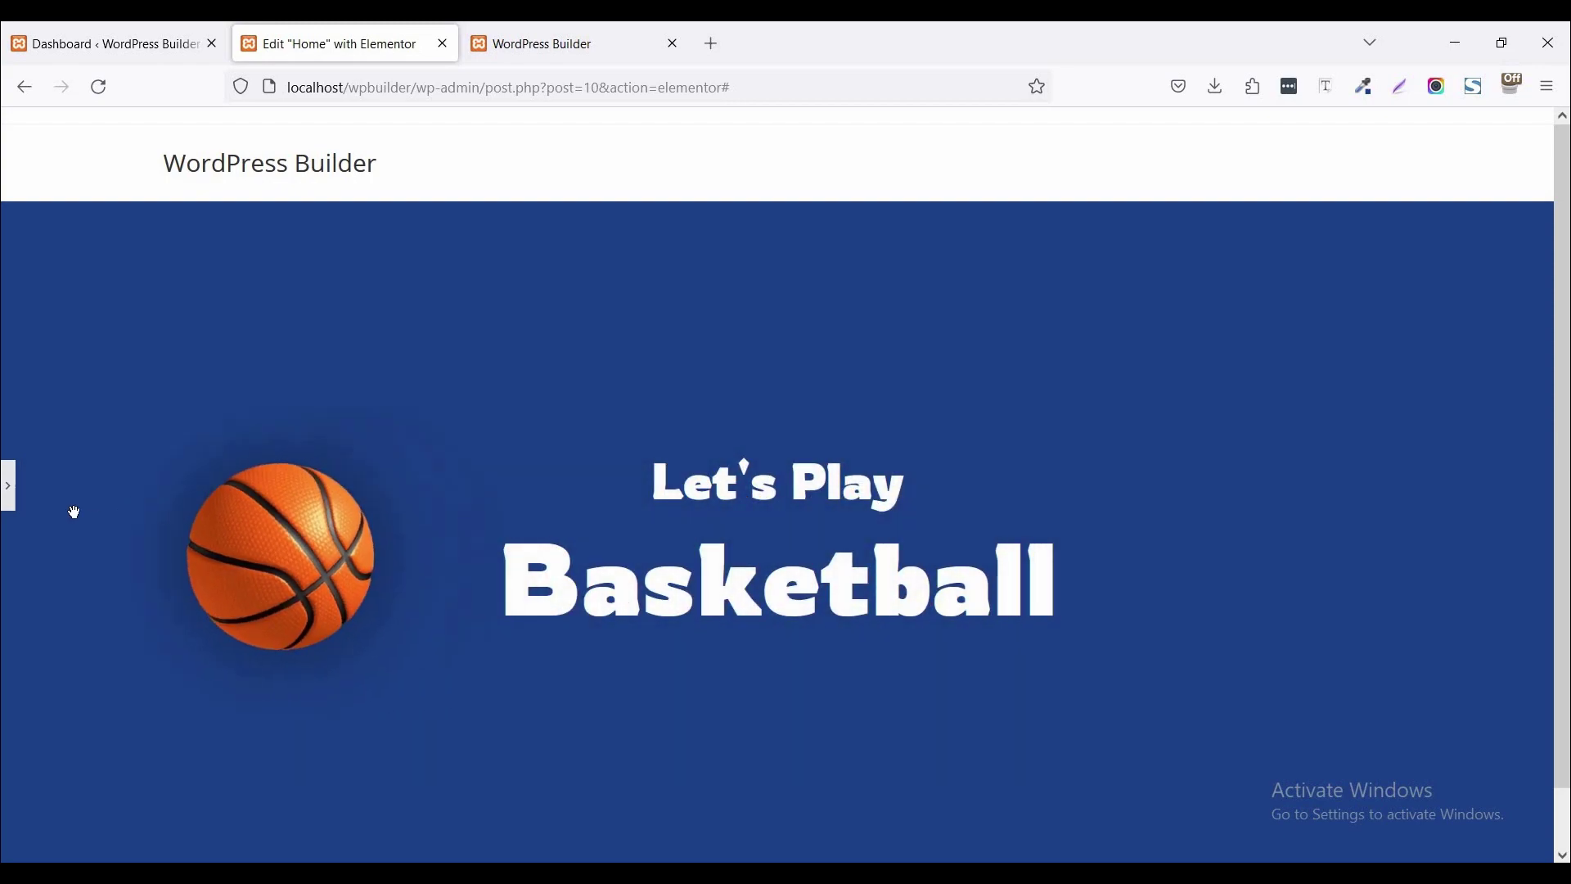
- Switch the responsive preview to Tablet (768 px), then to Mobile (360 px)
click(160, 544)
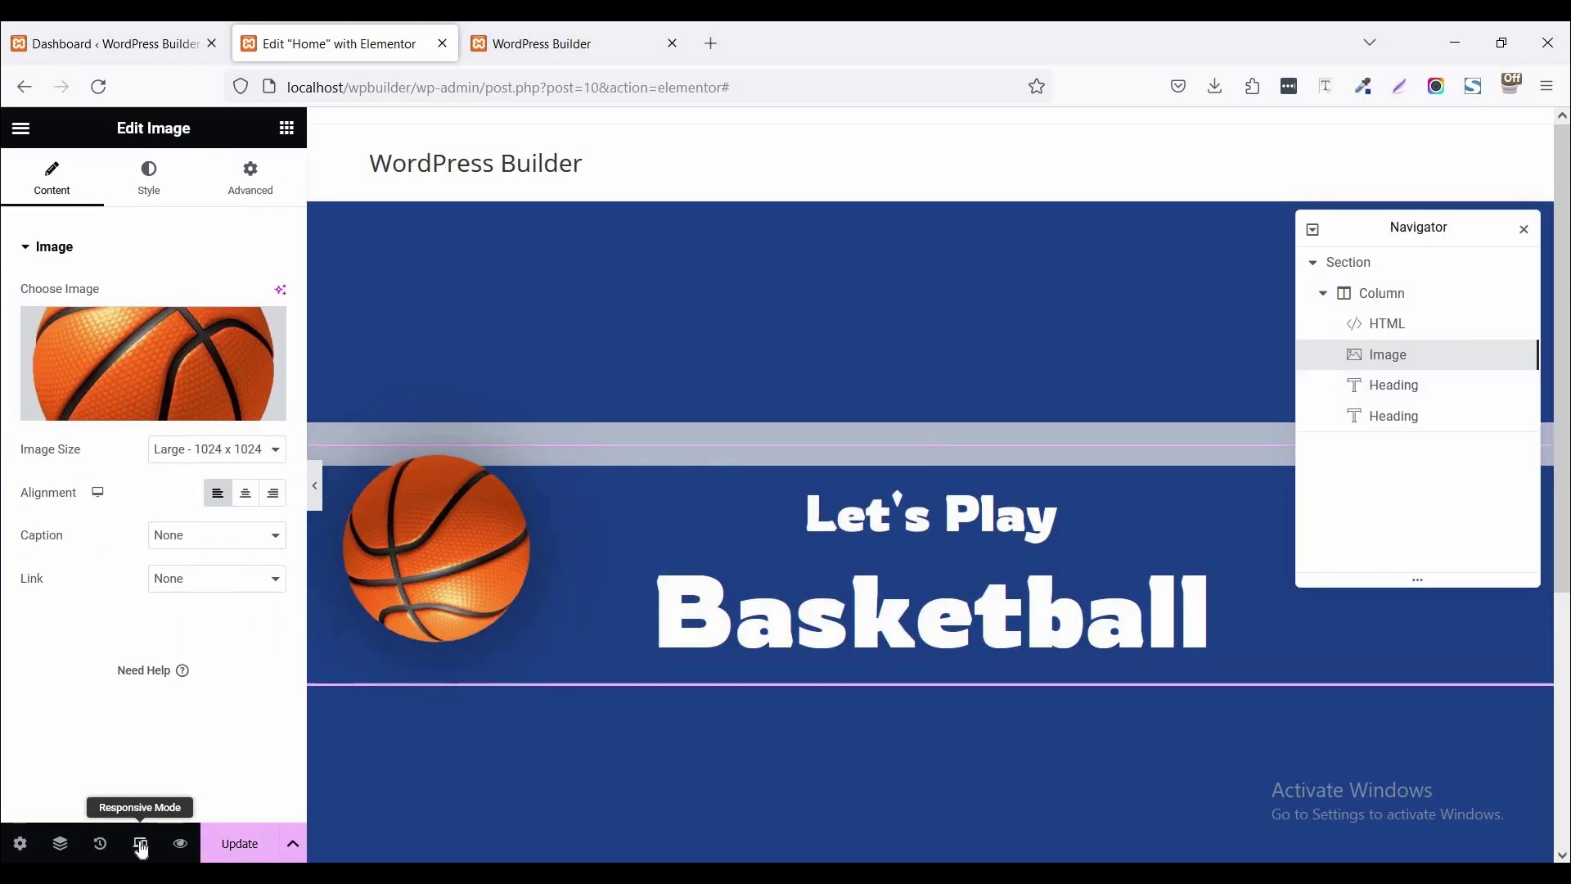
click(139, 845)
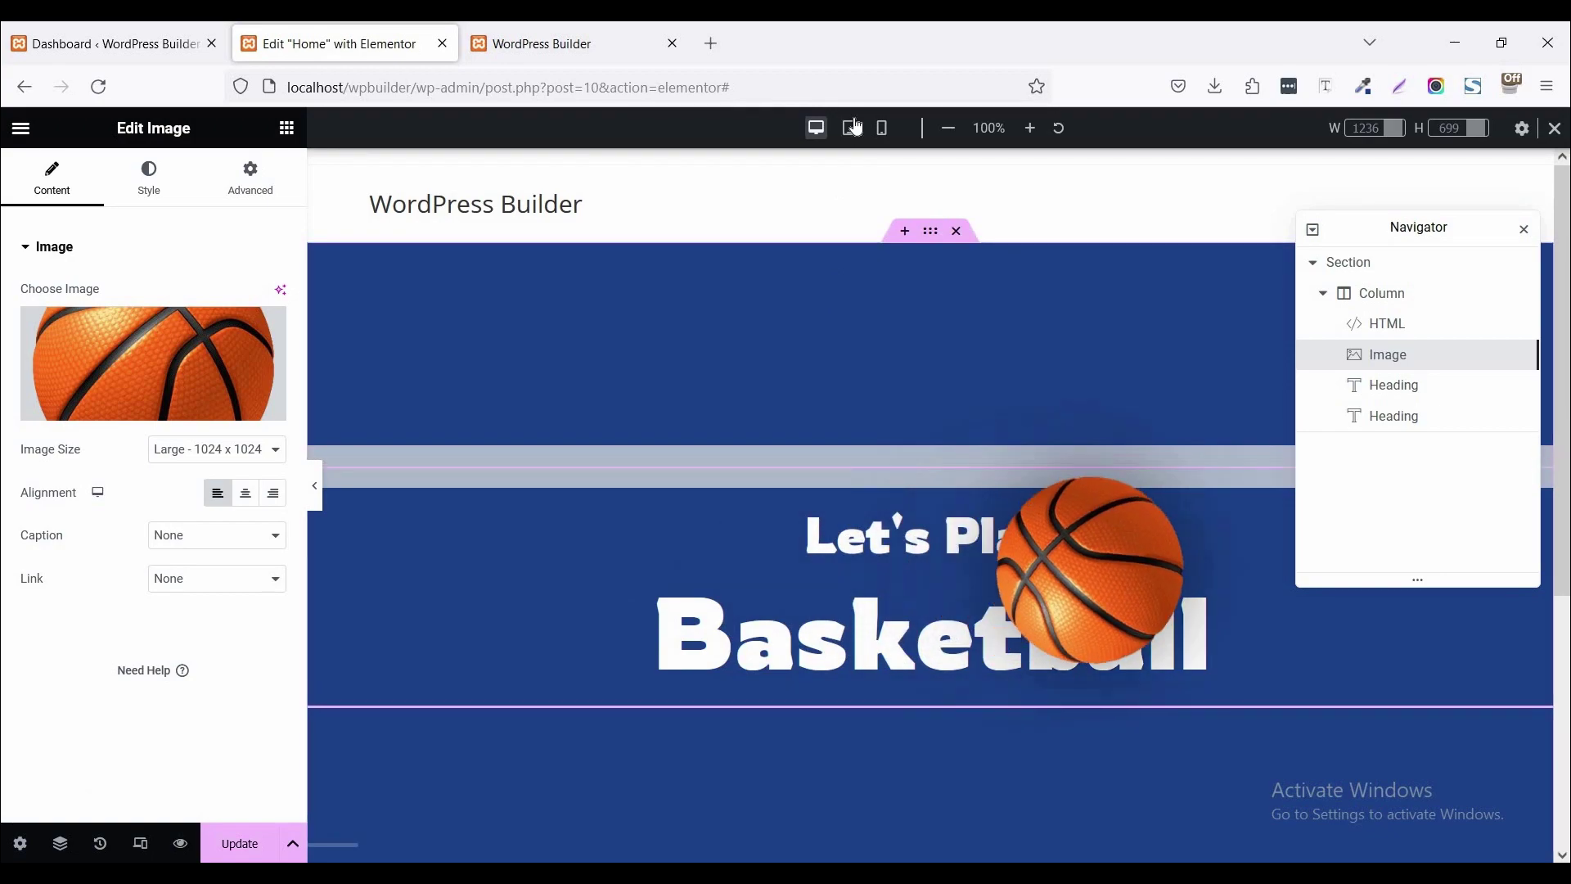
click(851, 129)
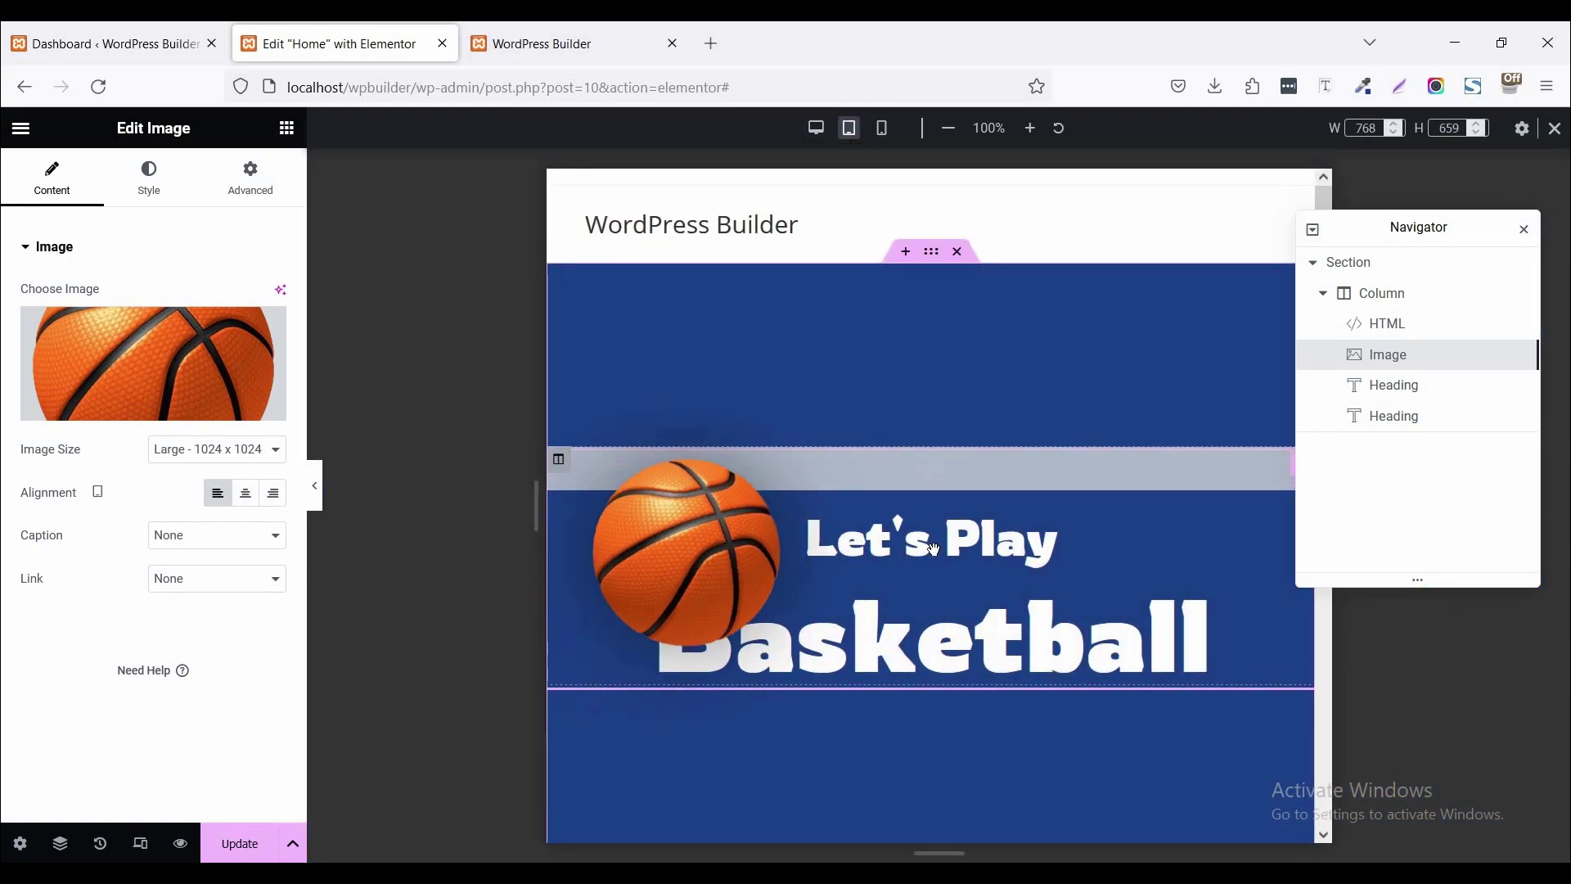
click(317, 488)
scroll(736, 475, down, 2)
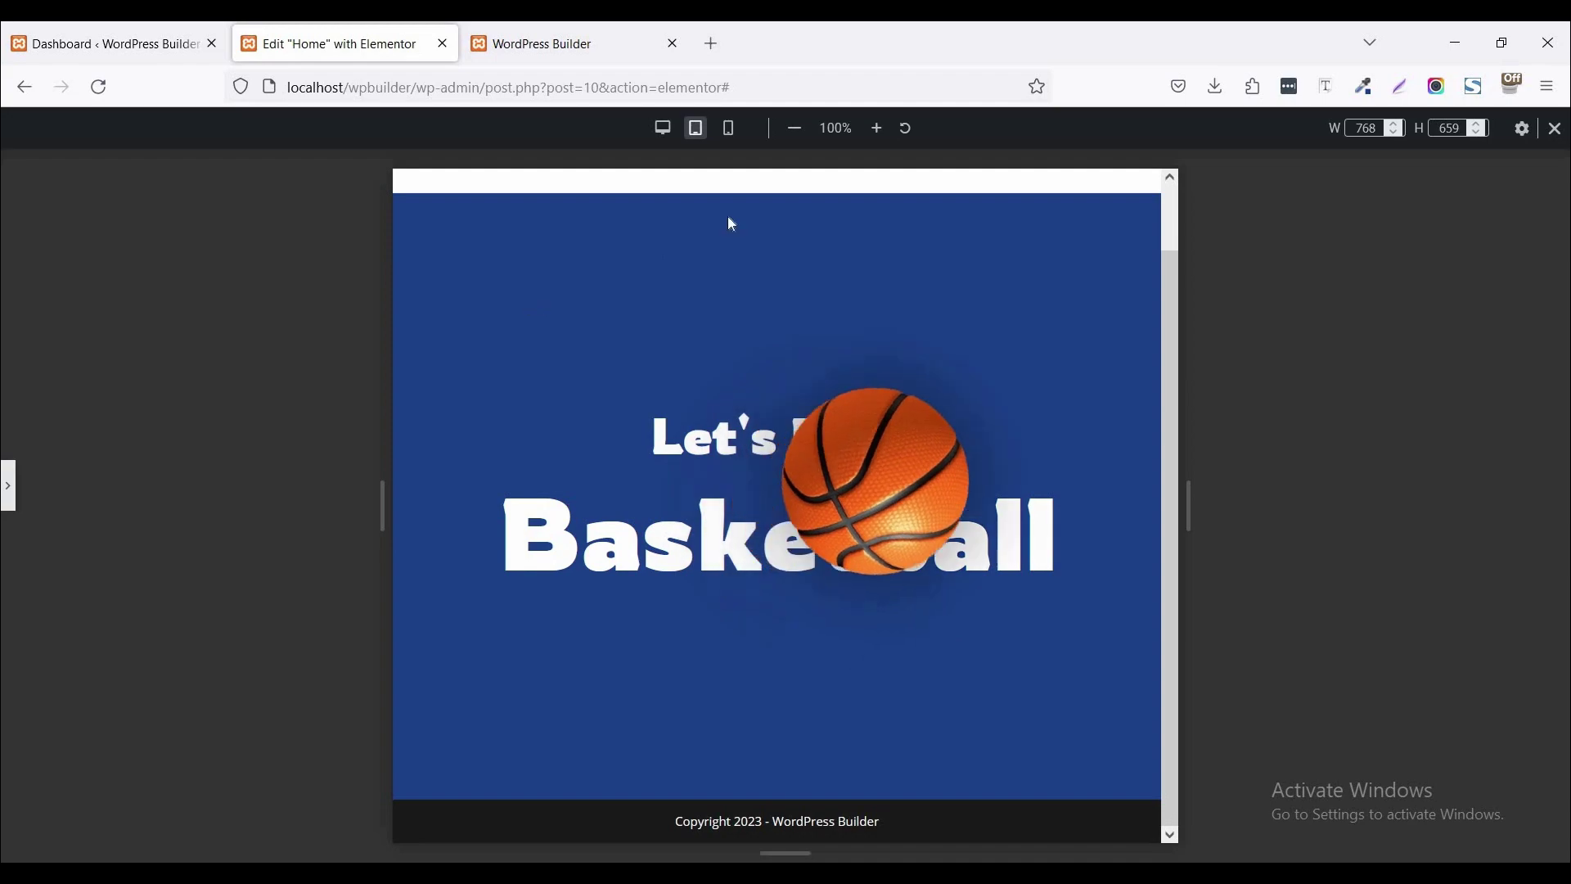
click(12, 483)
click(879, 131)
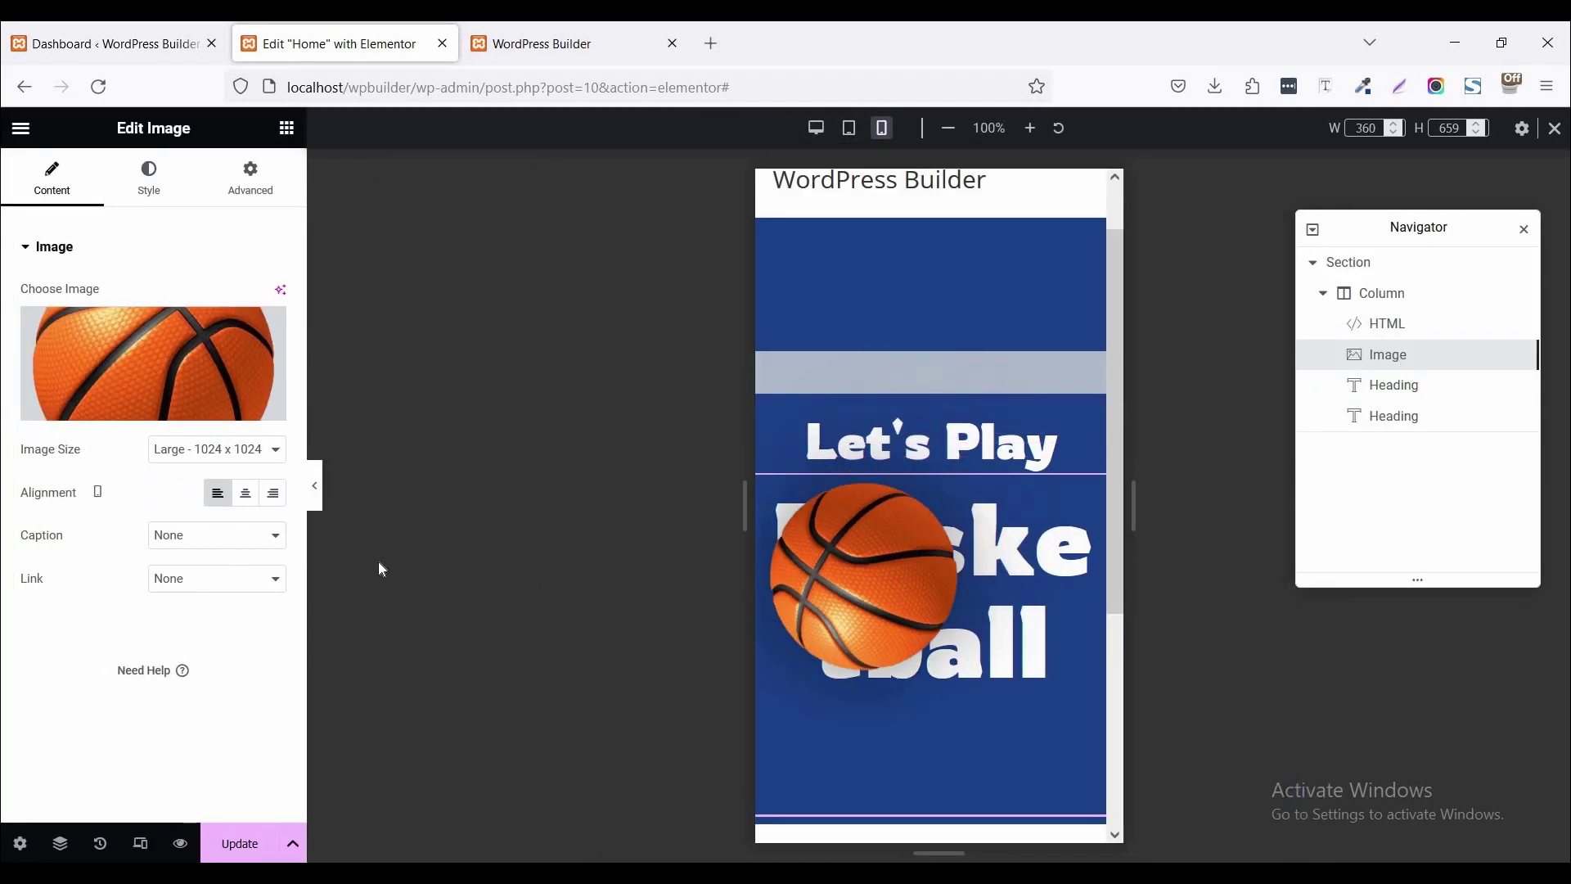
- In mobile view, set the basketball image width to 100 px
click(316, 489)
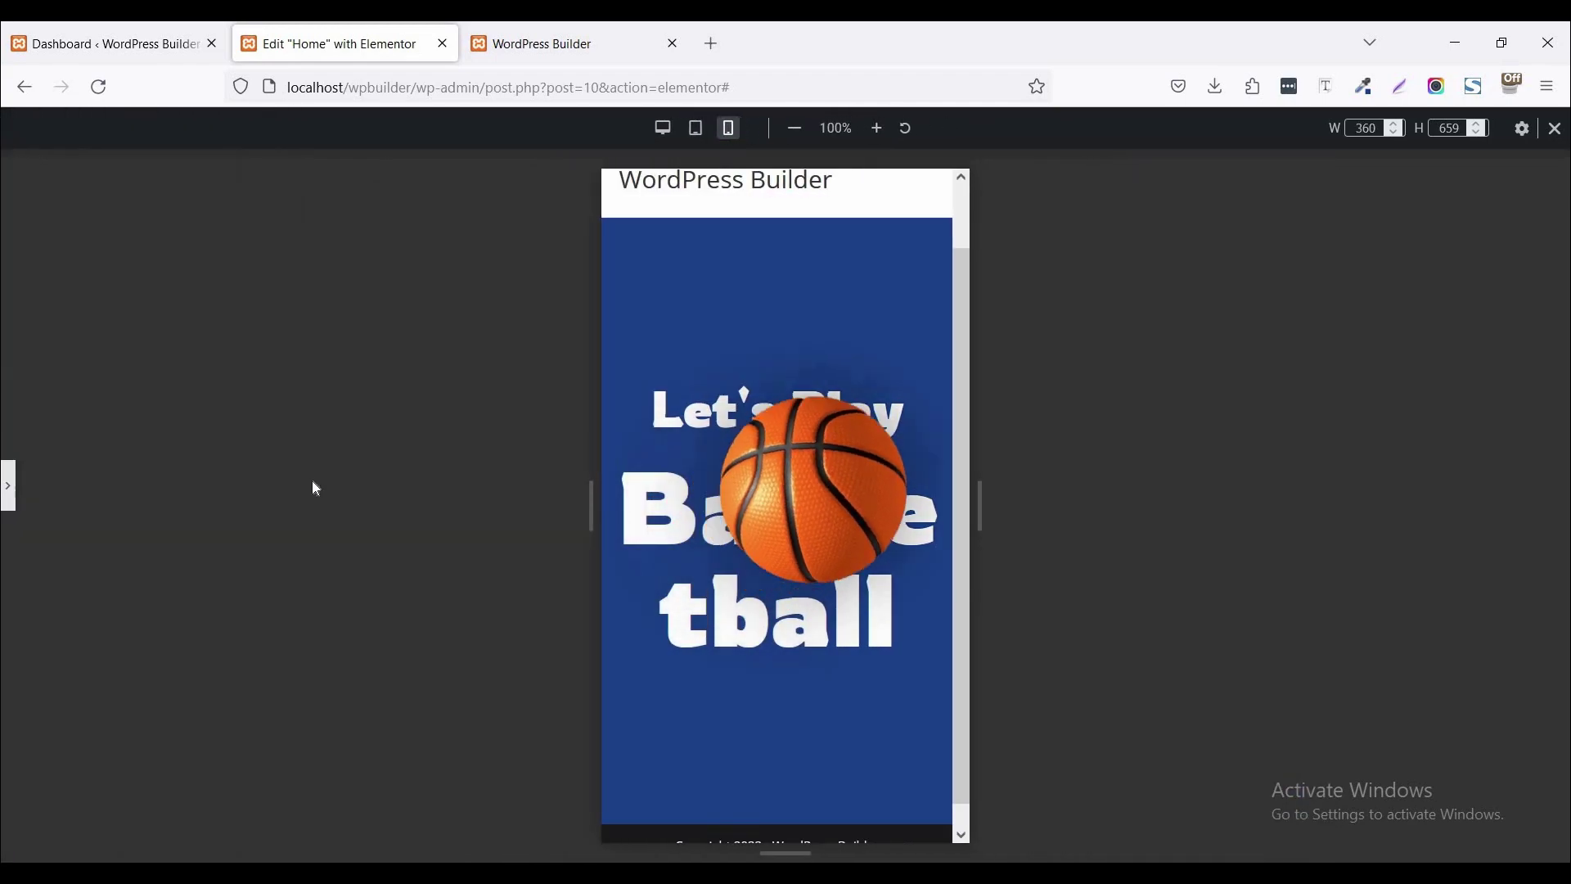
click(12, 489)
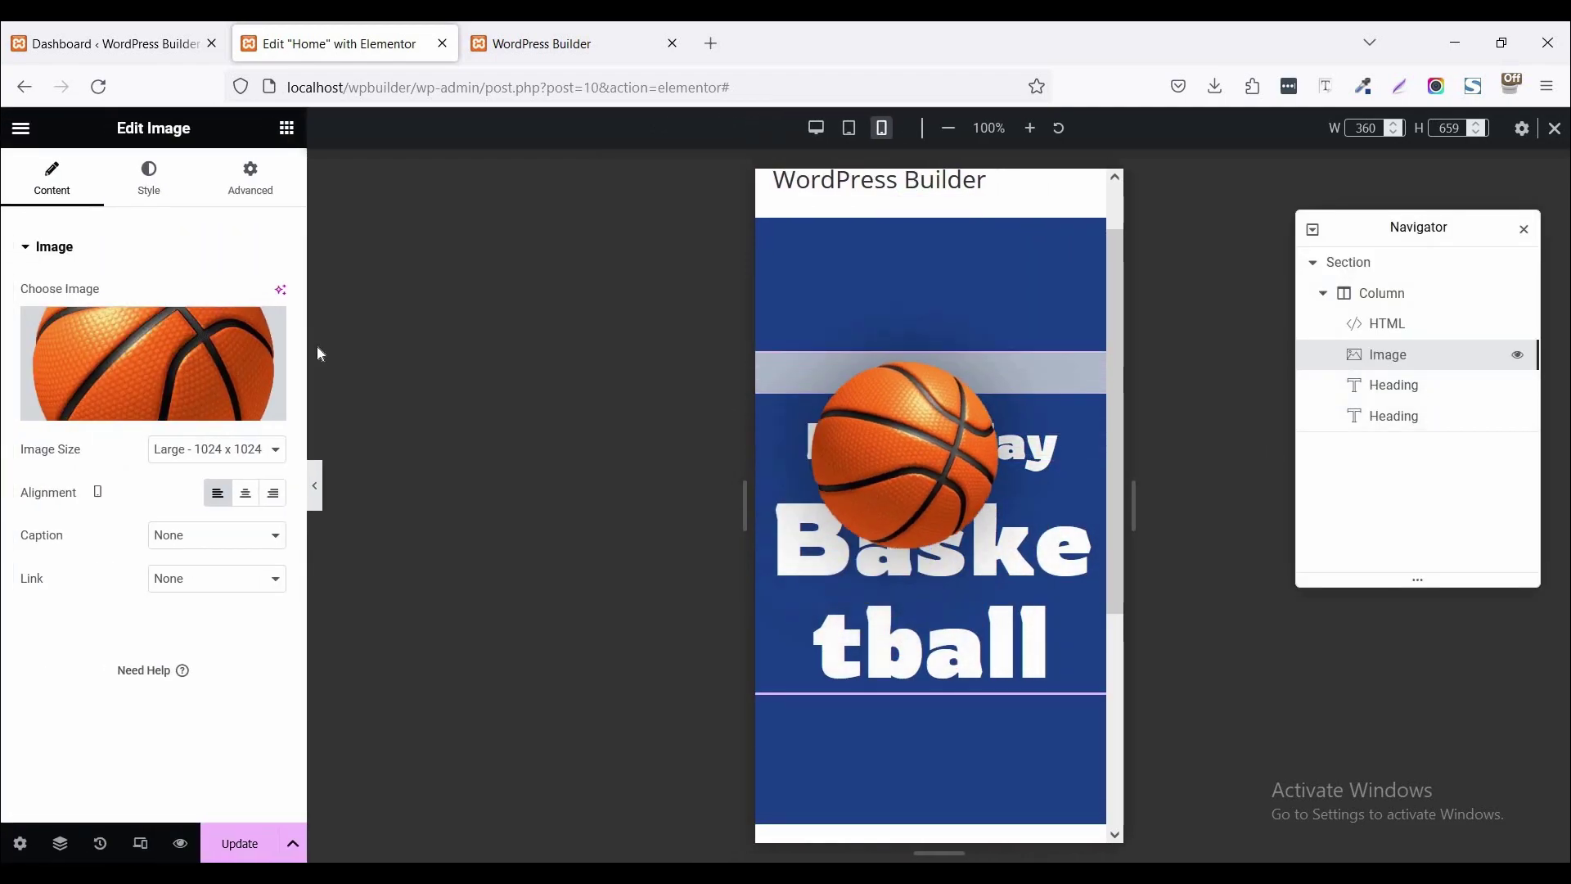
click(148, 176)
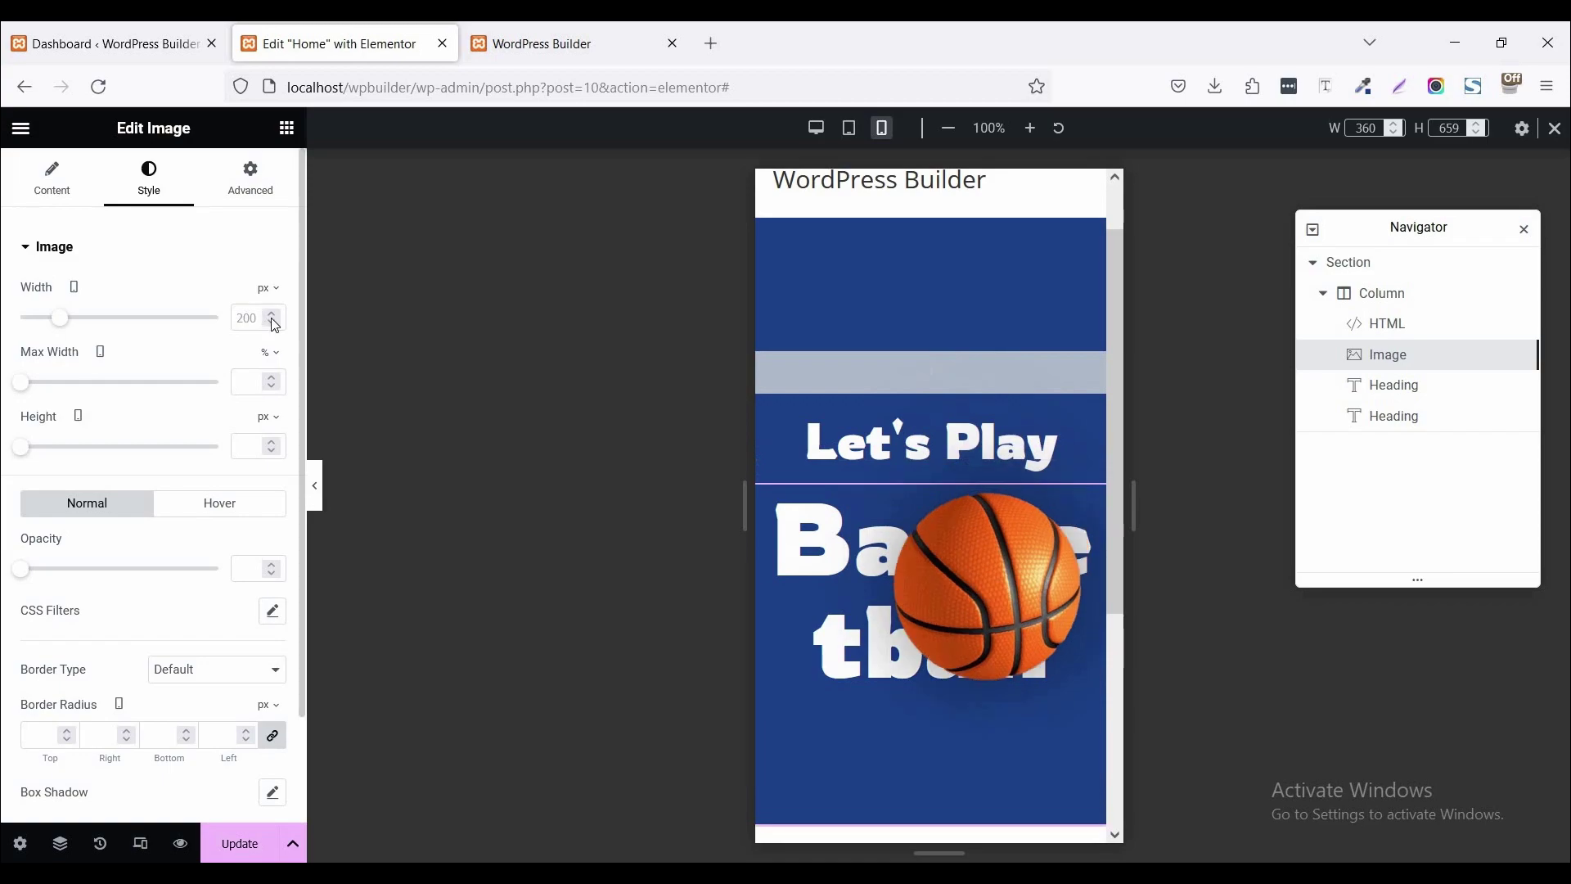
text(100)
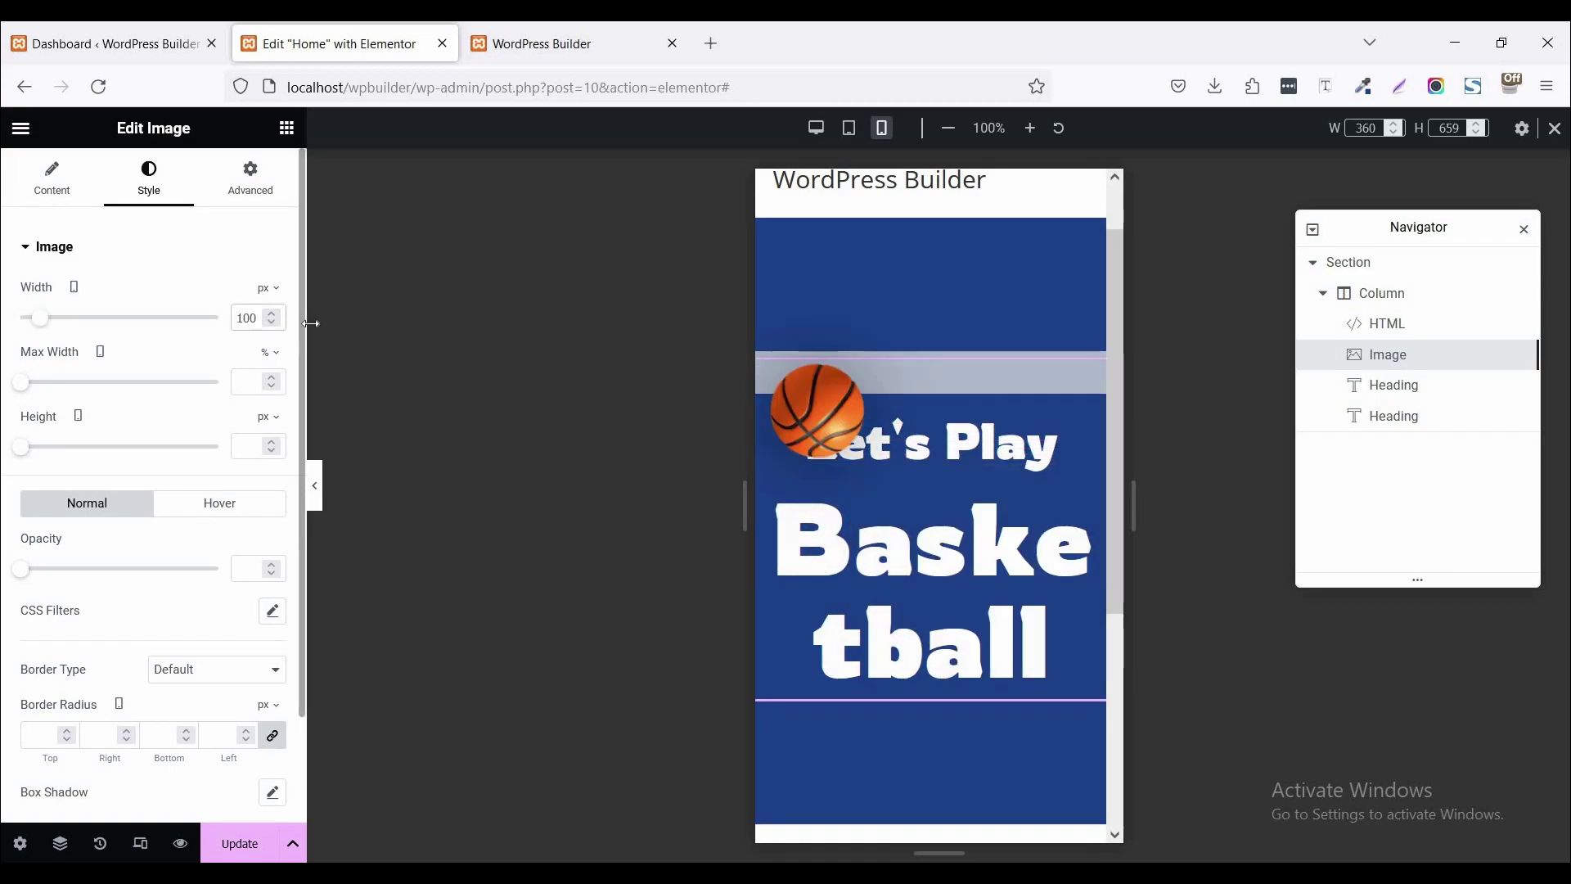
- Set the Basketball heading's mobile font size to 50 and preview the hero
click(1393, 384)
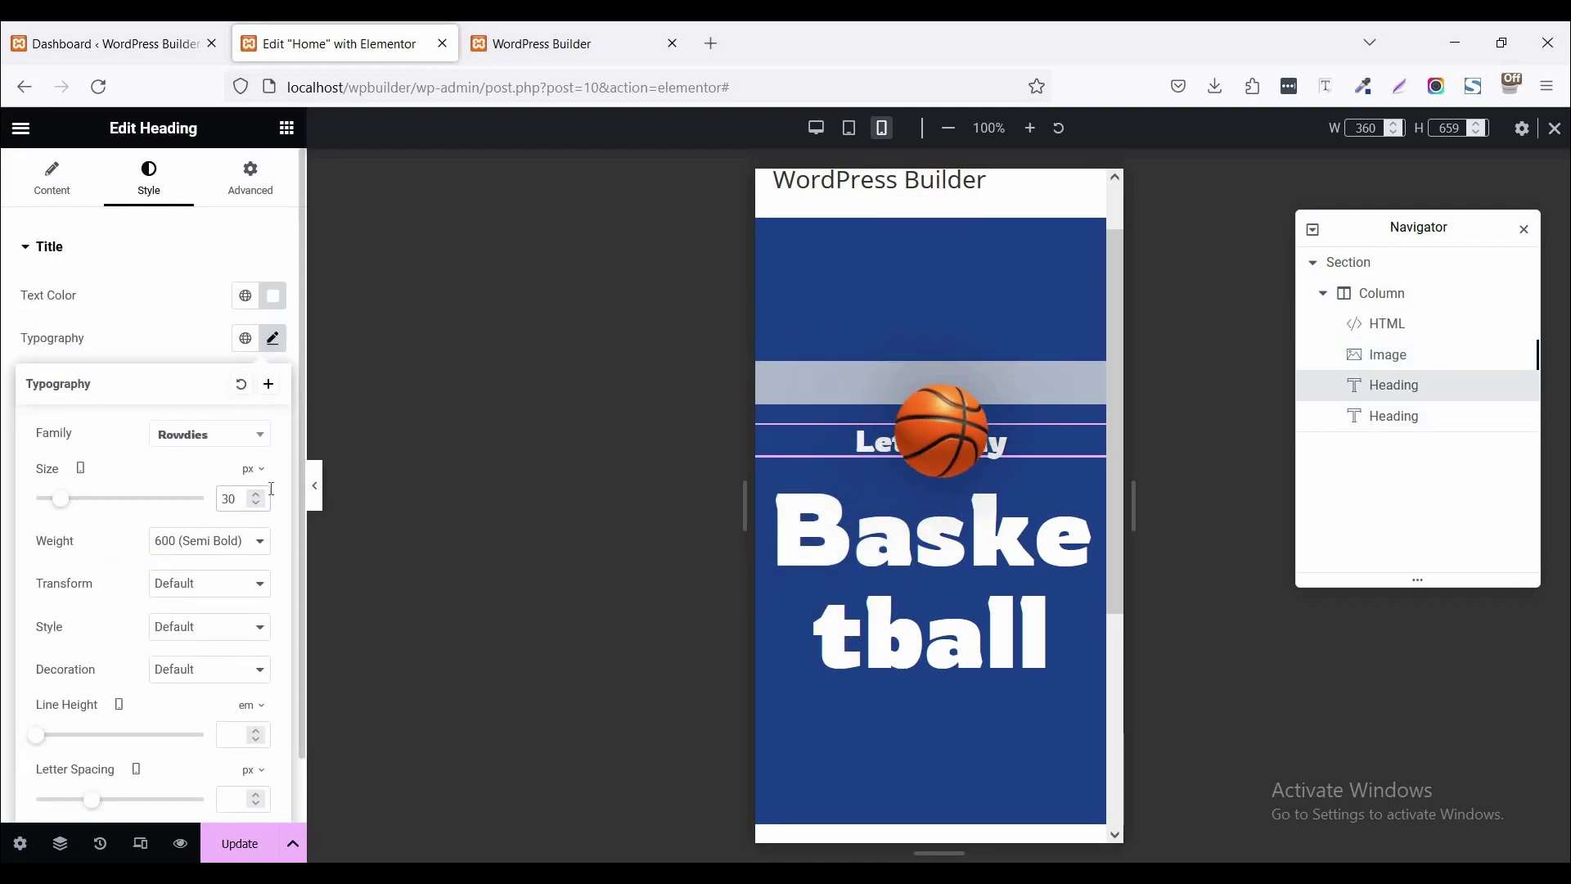
click(1391, 419)
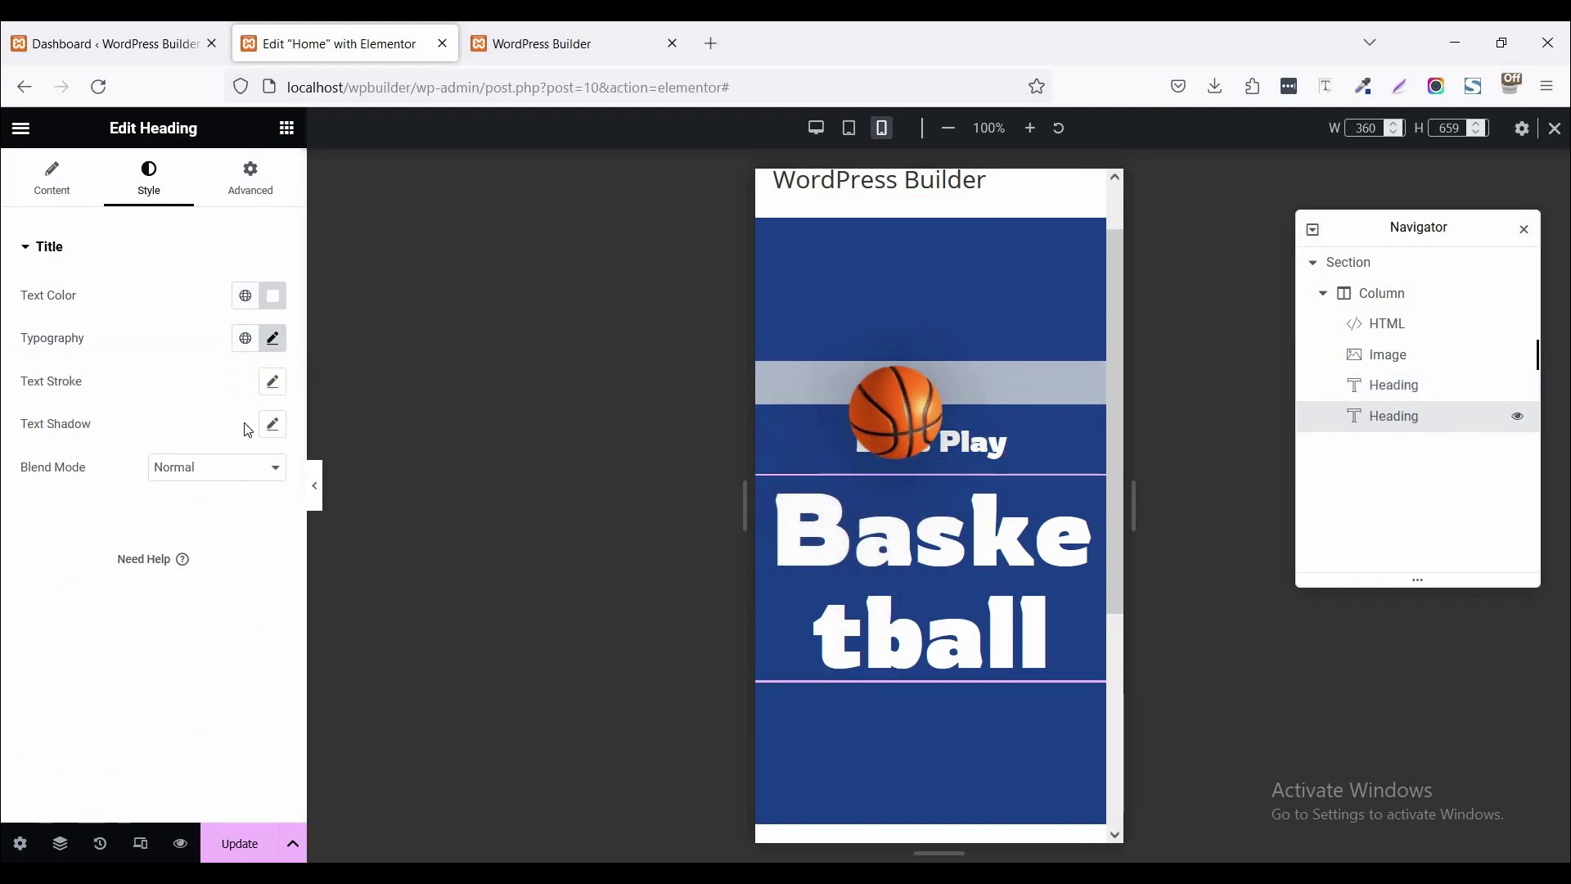
click(274, 340)
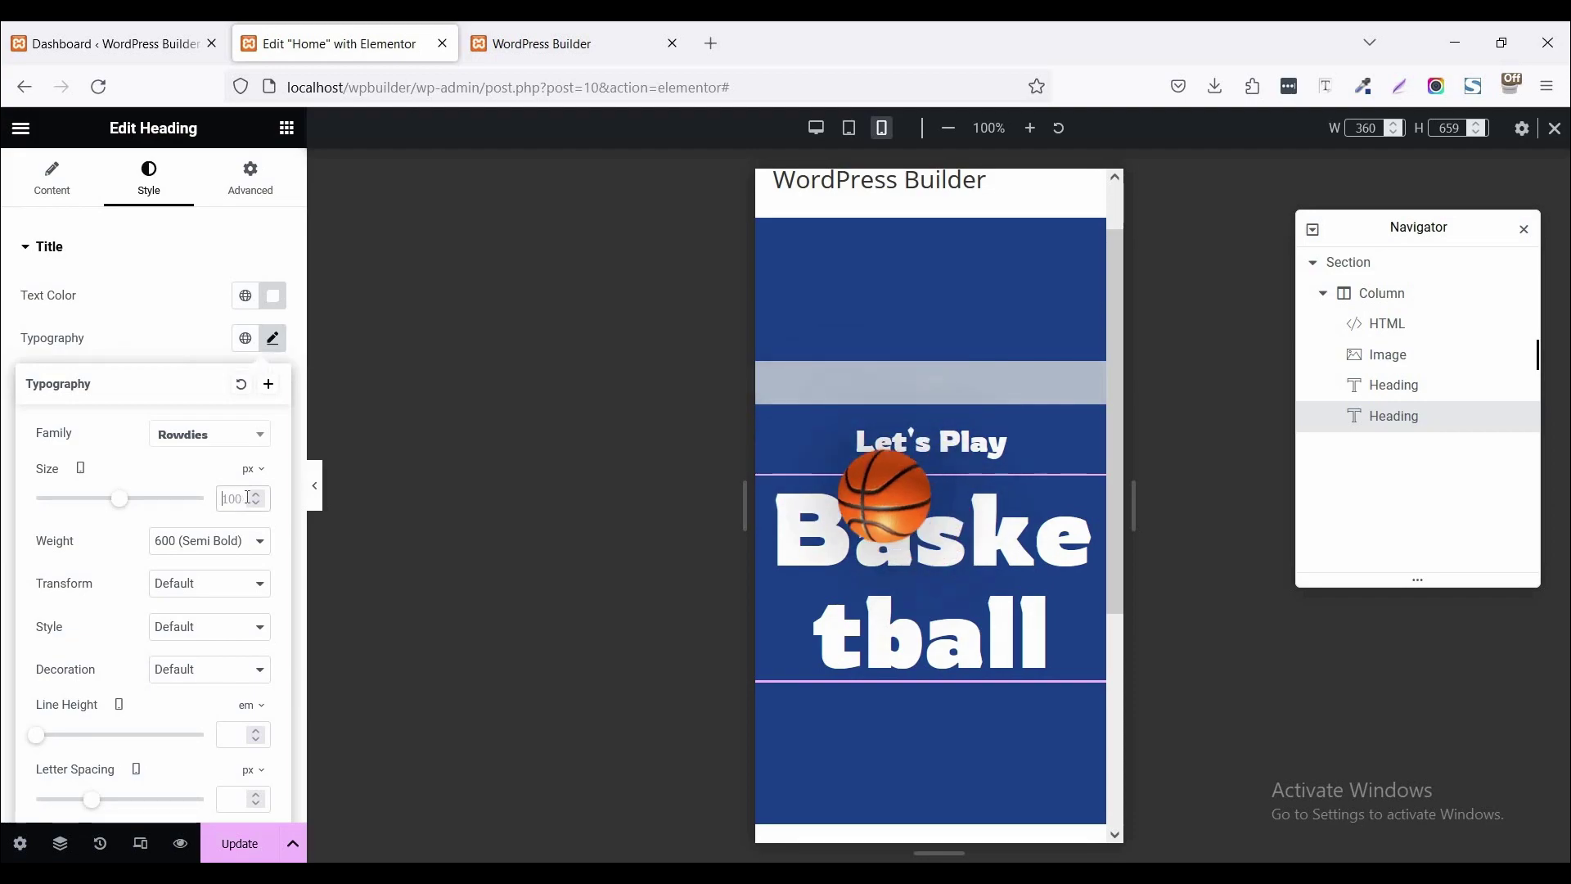
click(254, 499)
text(50)
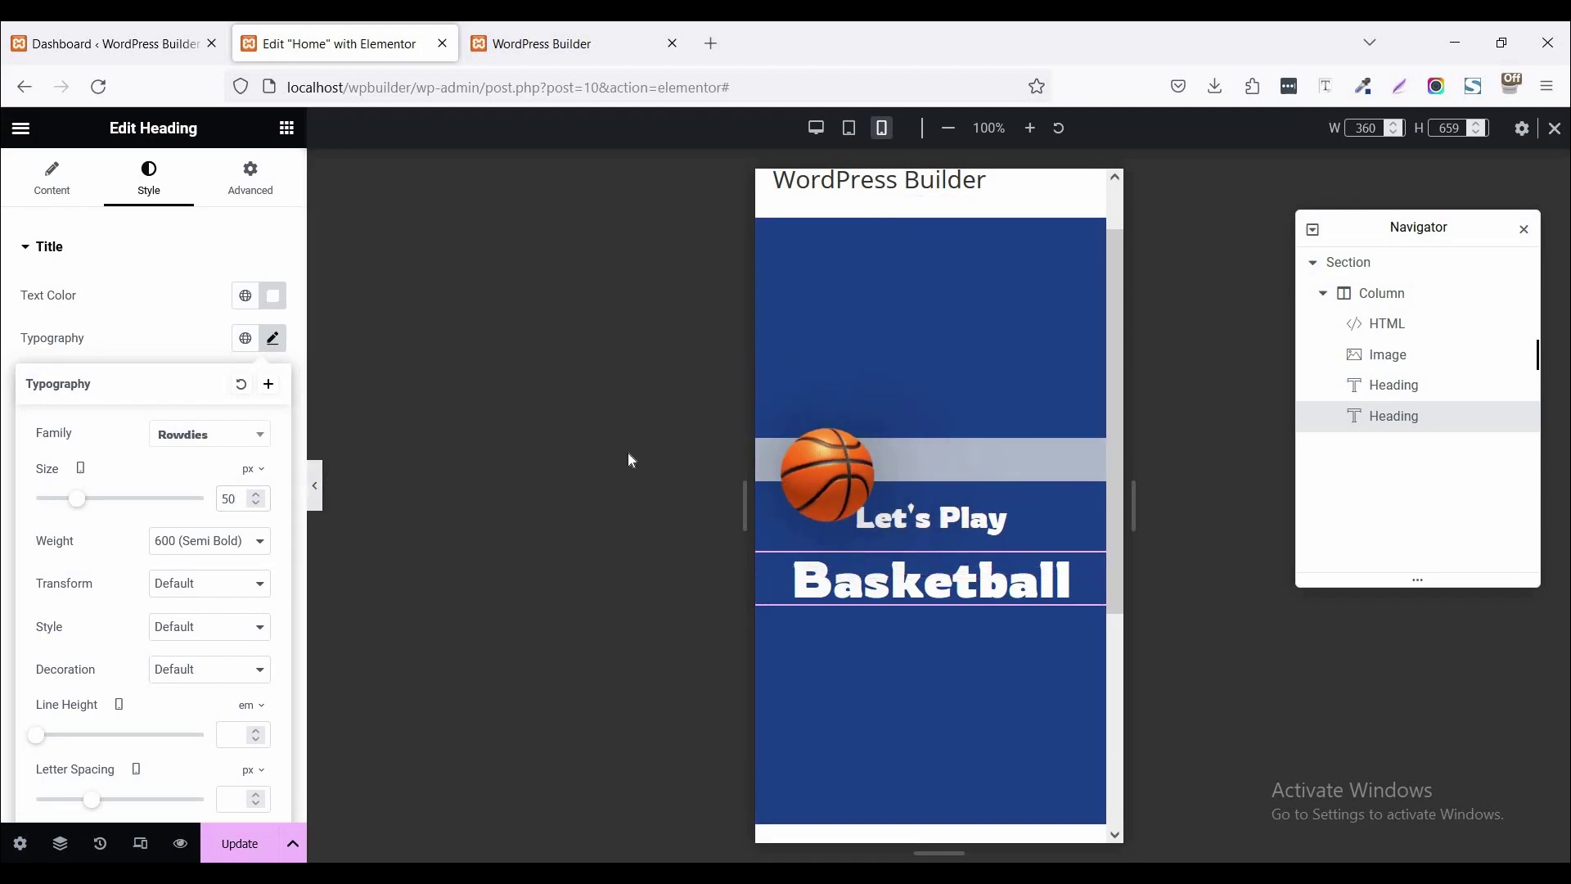
key(ctrl+p)
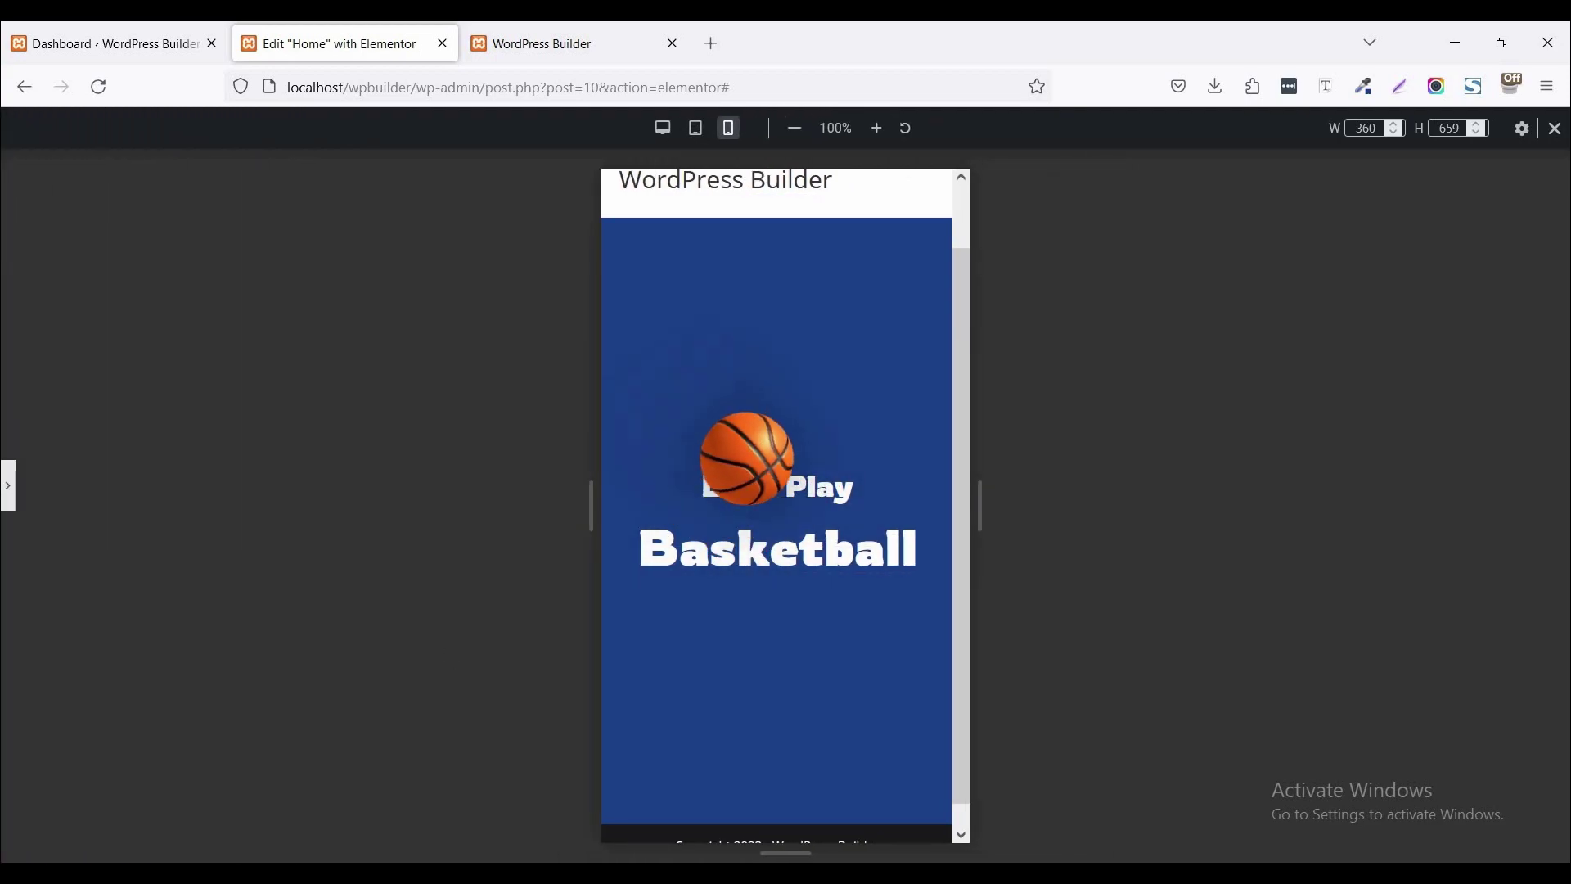
- Shrink the hero section's mobile minimum height to about 50 vh and preview it full-width
key(ctrl+p)
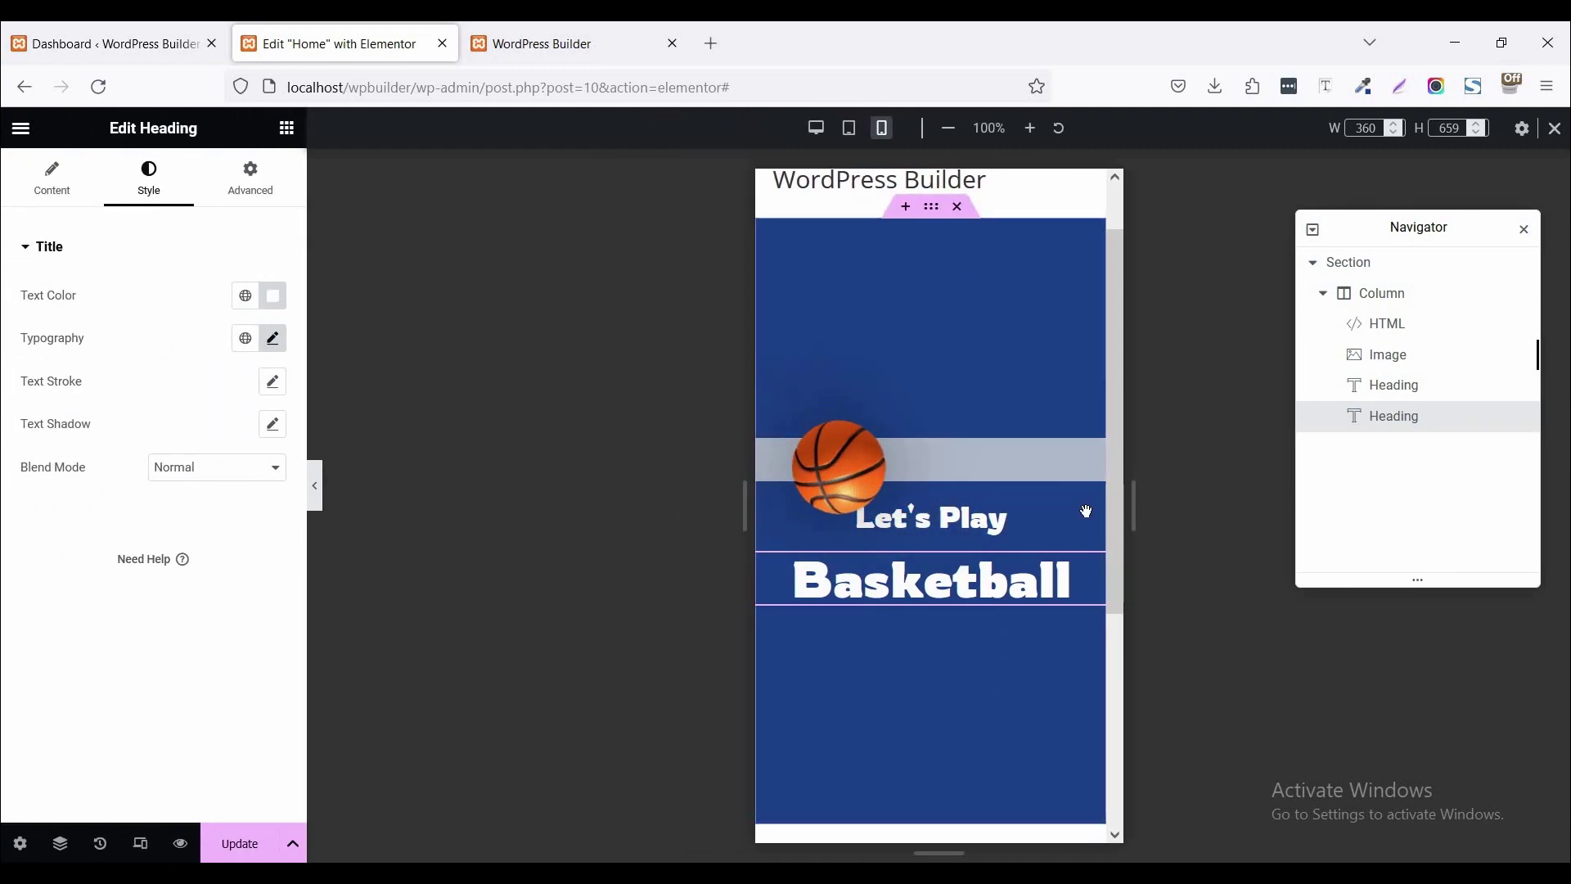
click(1389, 264)
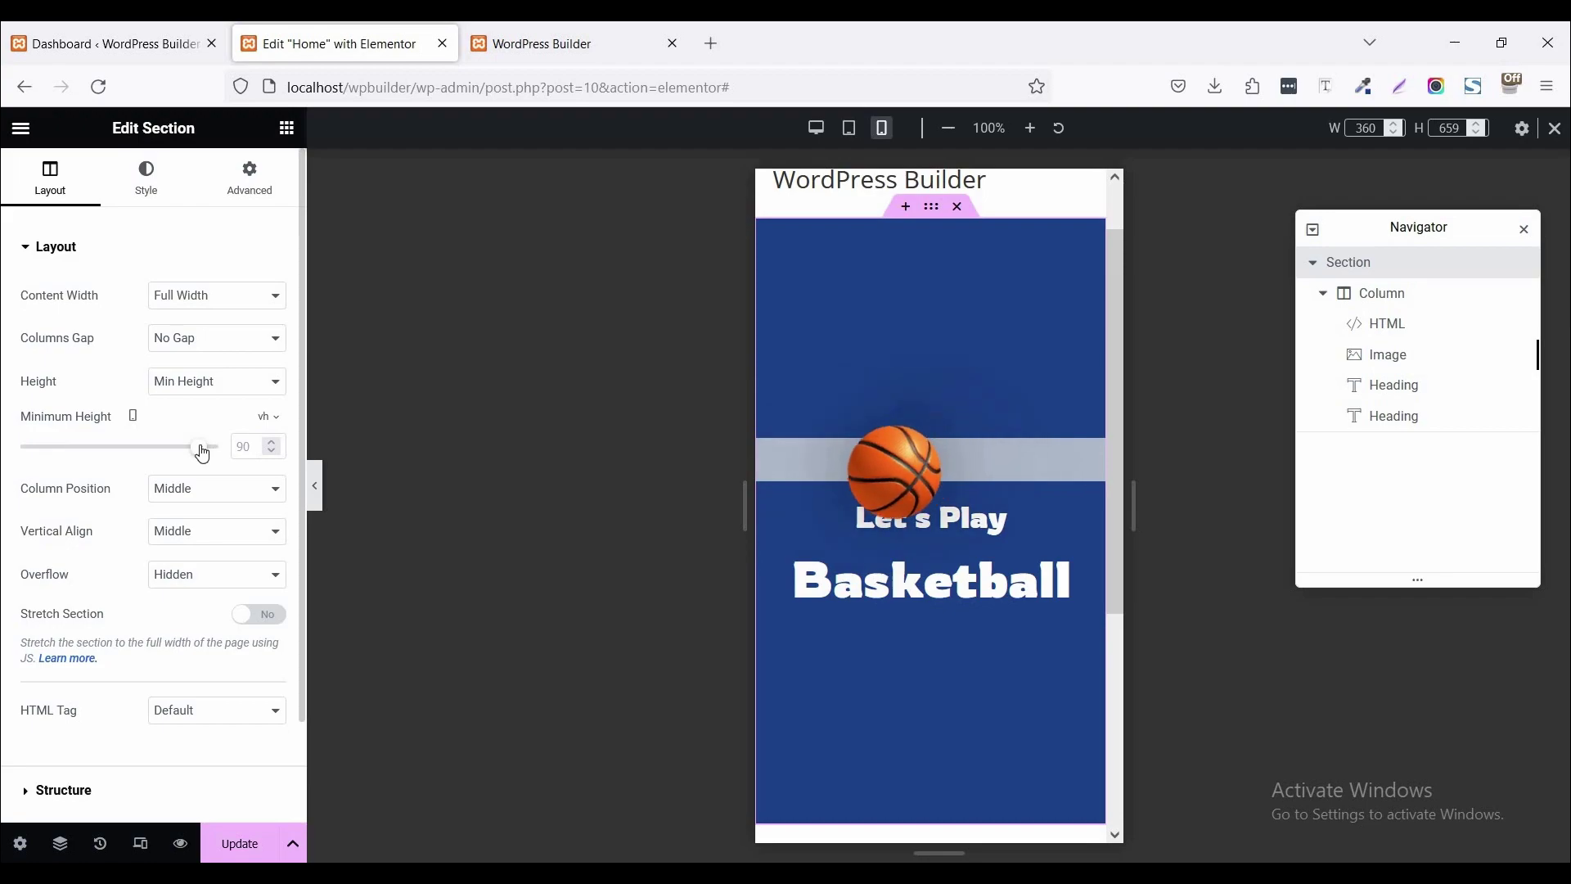
drag(174, 455, 164, 455)
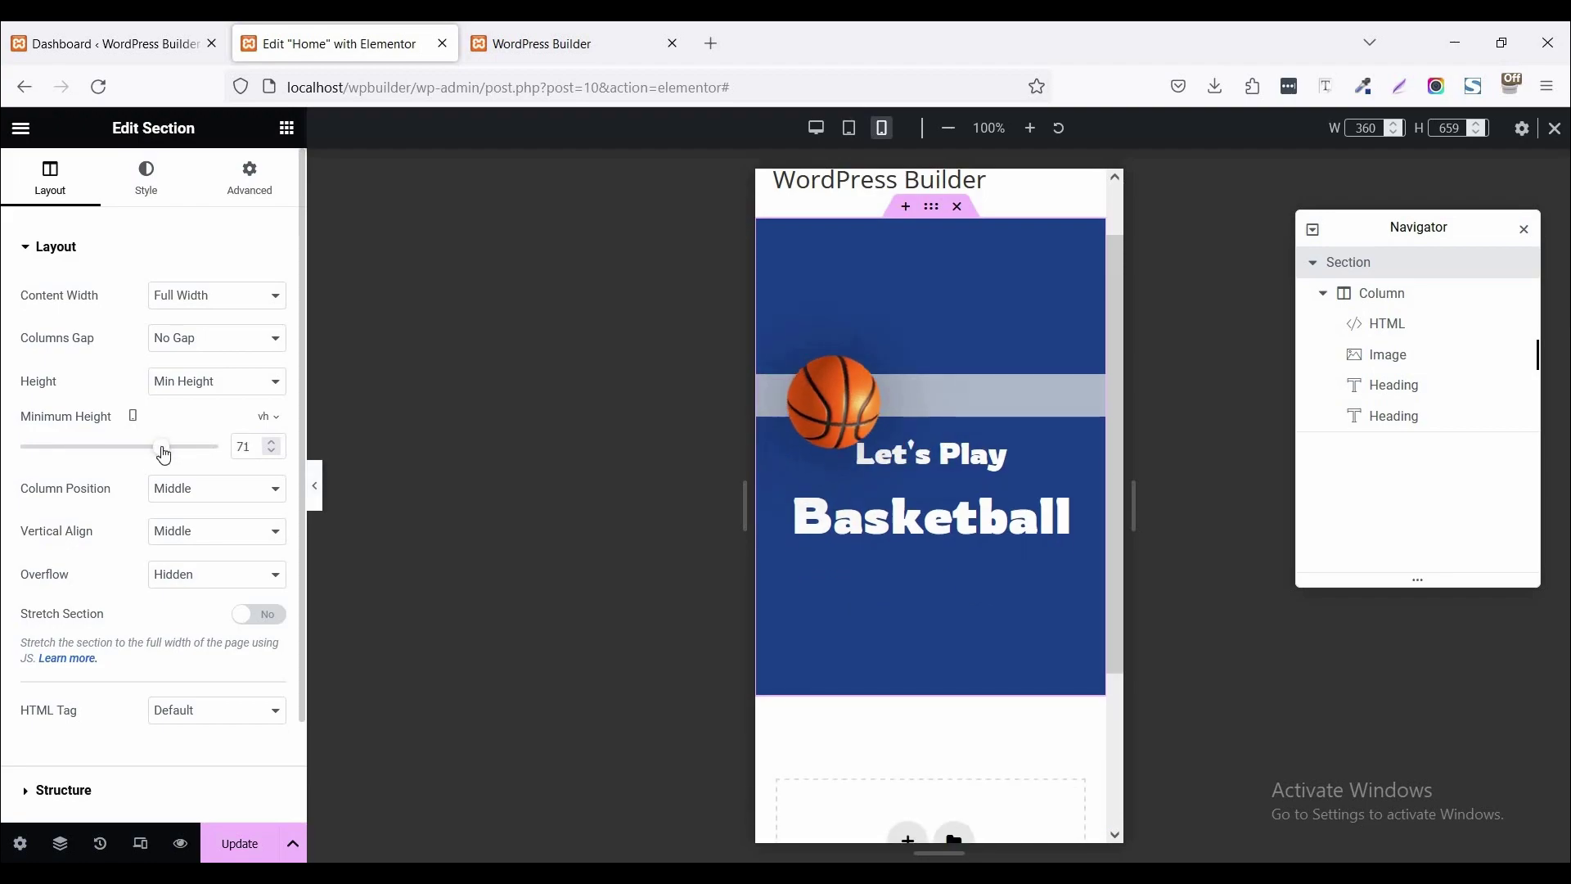
drag(128, 455, 127, 455)
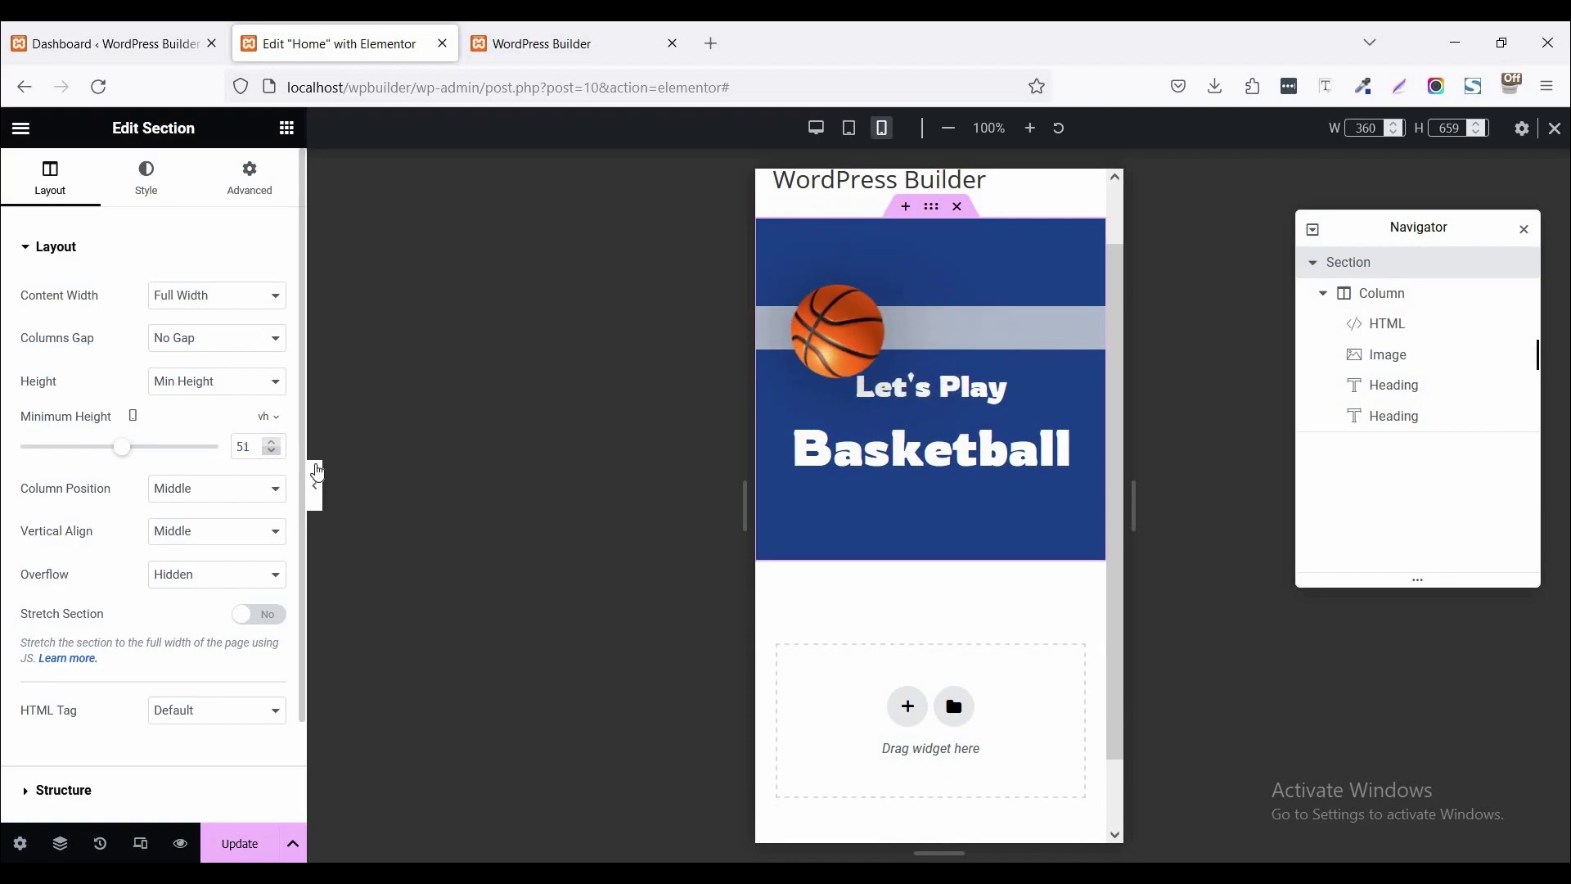
click(318, 486)
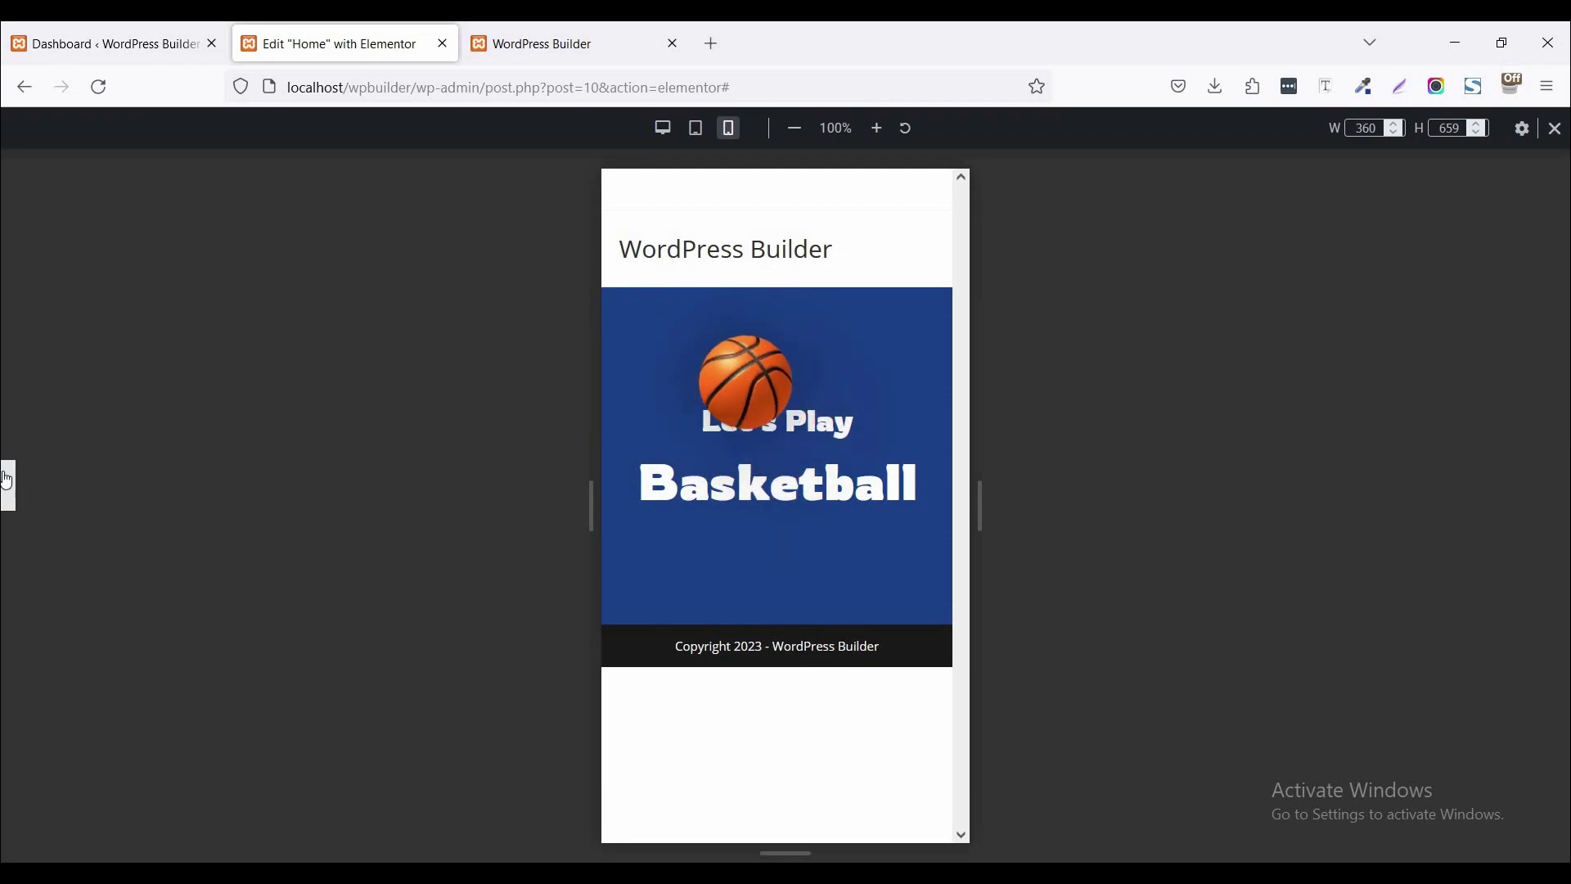
key(ctrl+p)
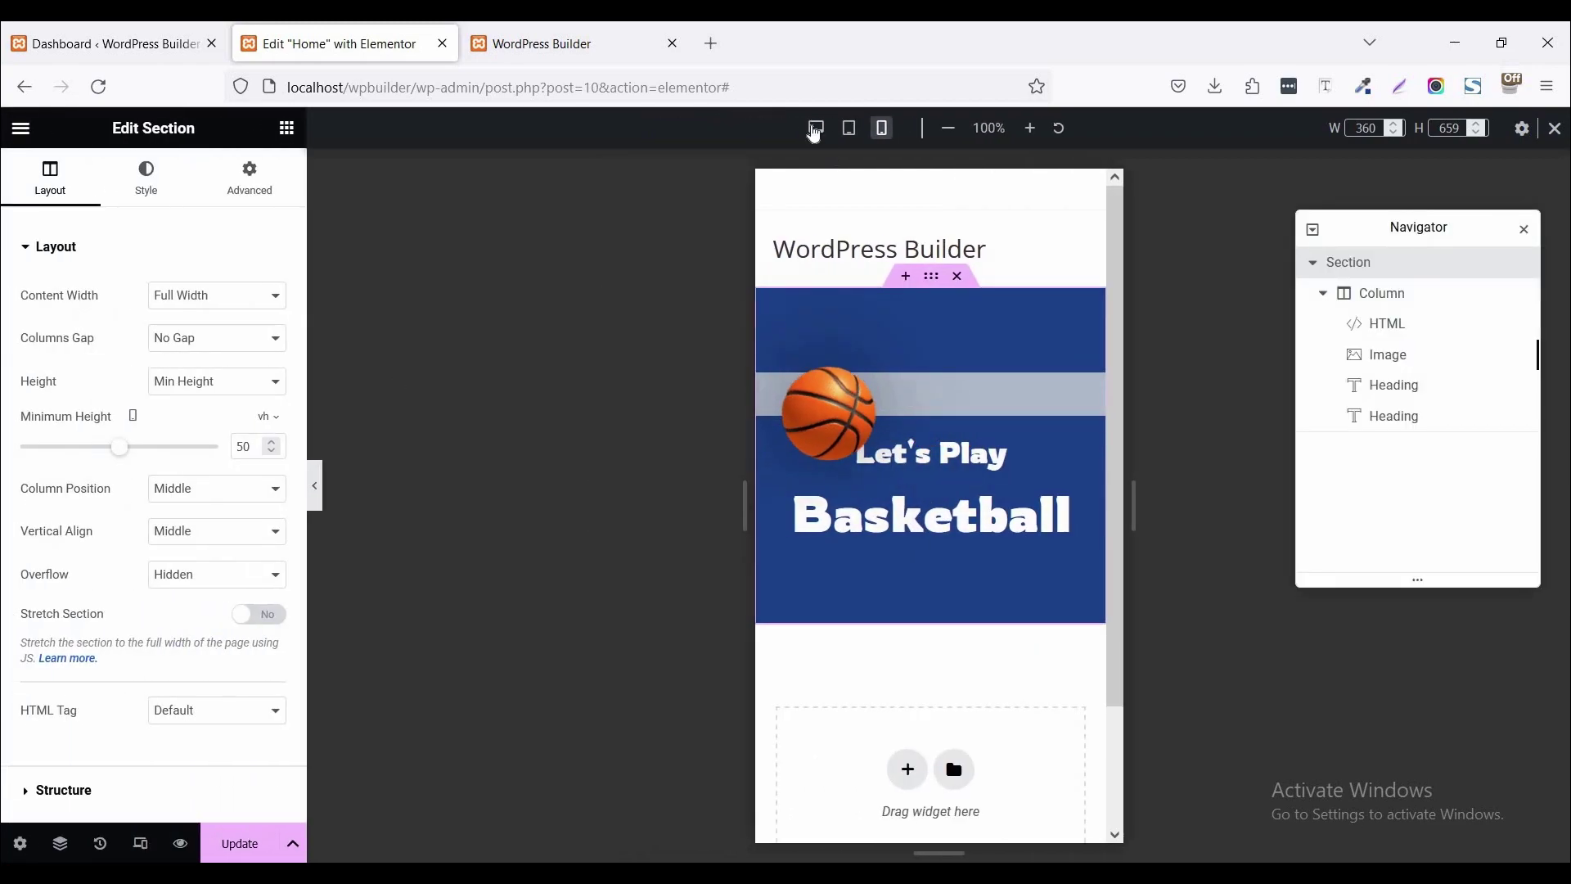
- Return to desktop width, close the Navigator, update the page and preview the 90 vh hero
click(817, 129)
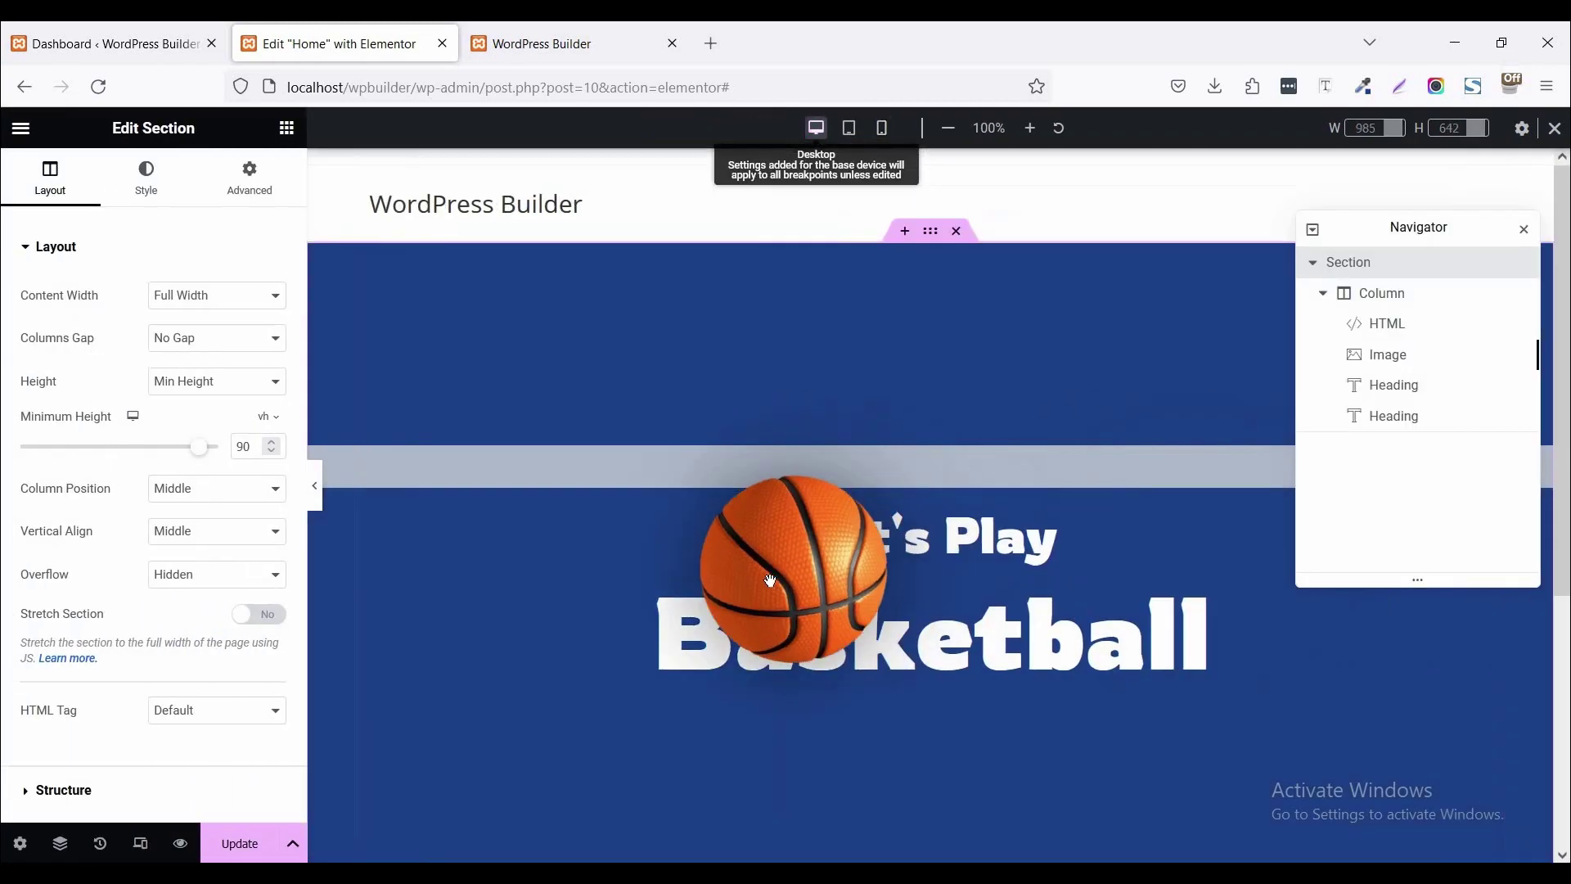
click(1525, 236)
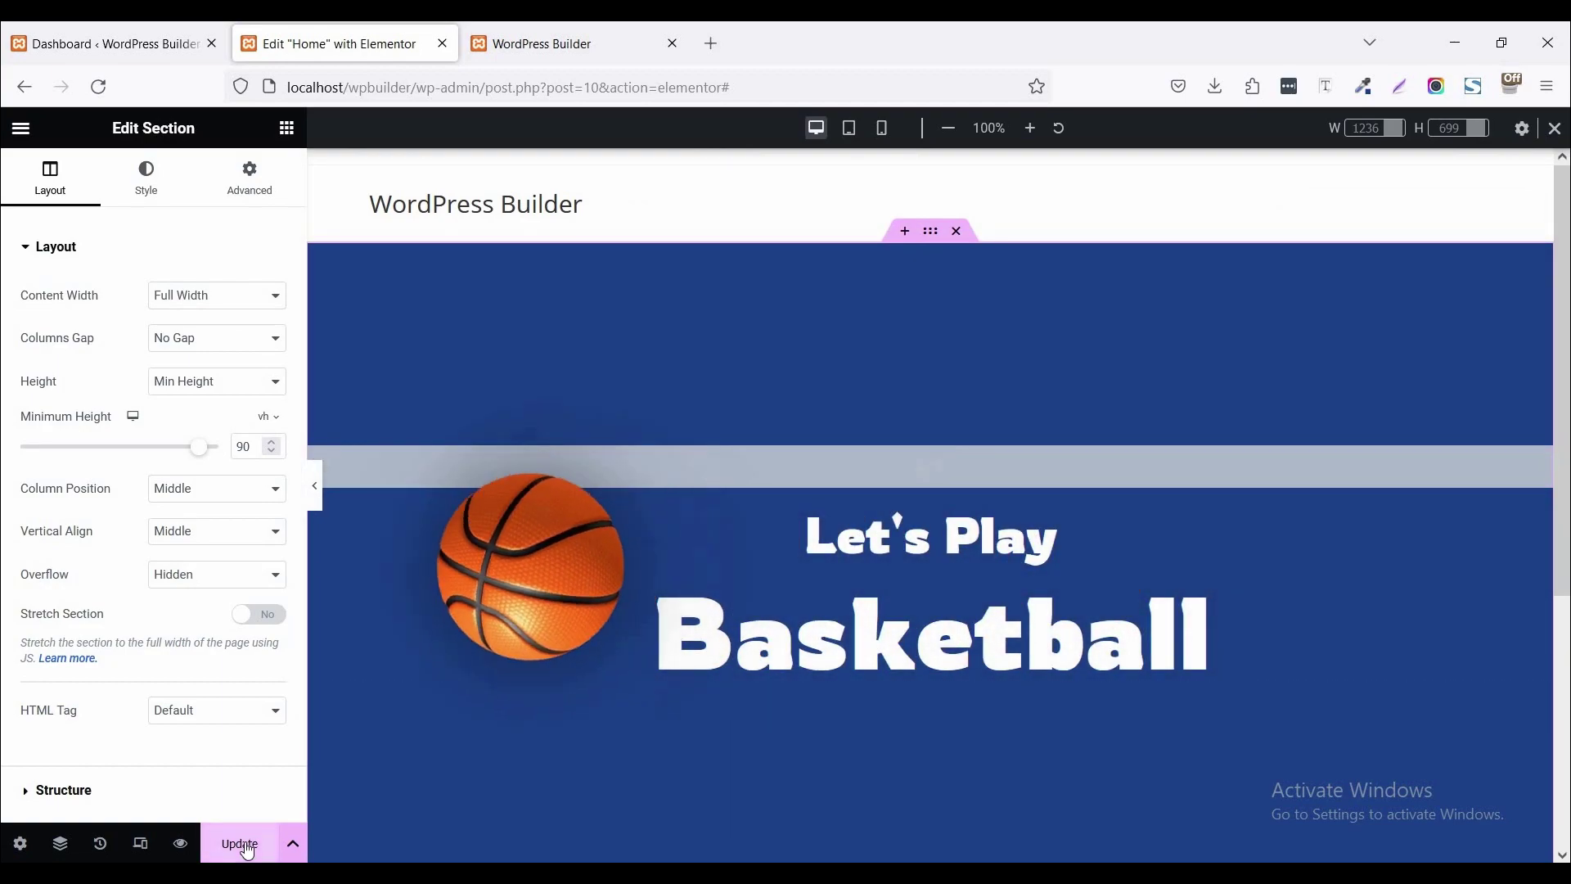
click(237, 851)
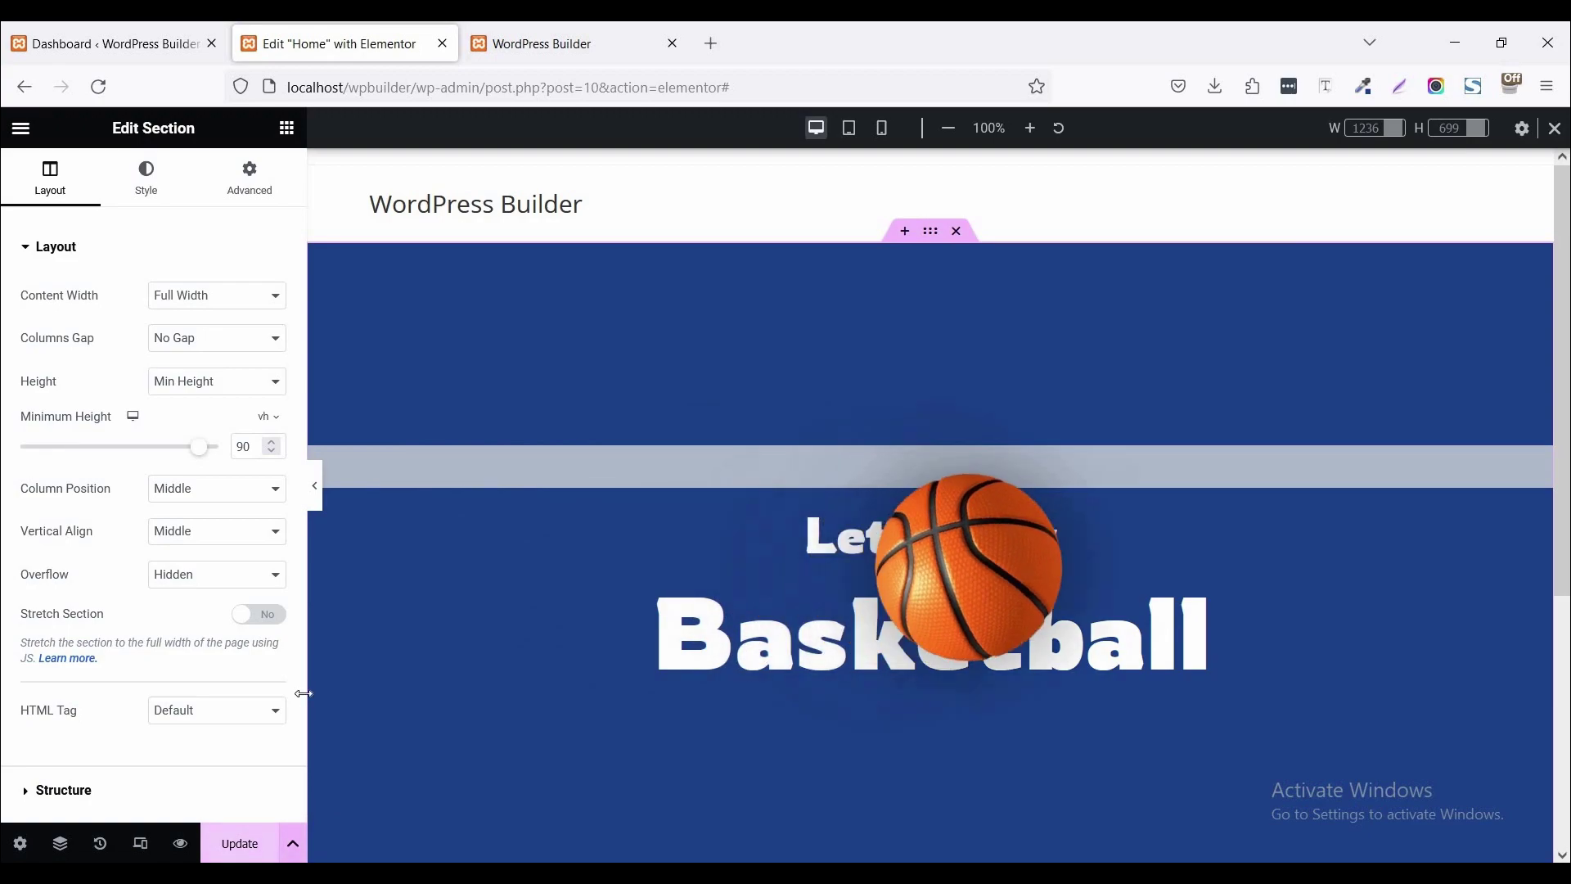
click(322, 499)
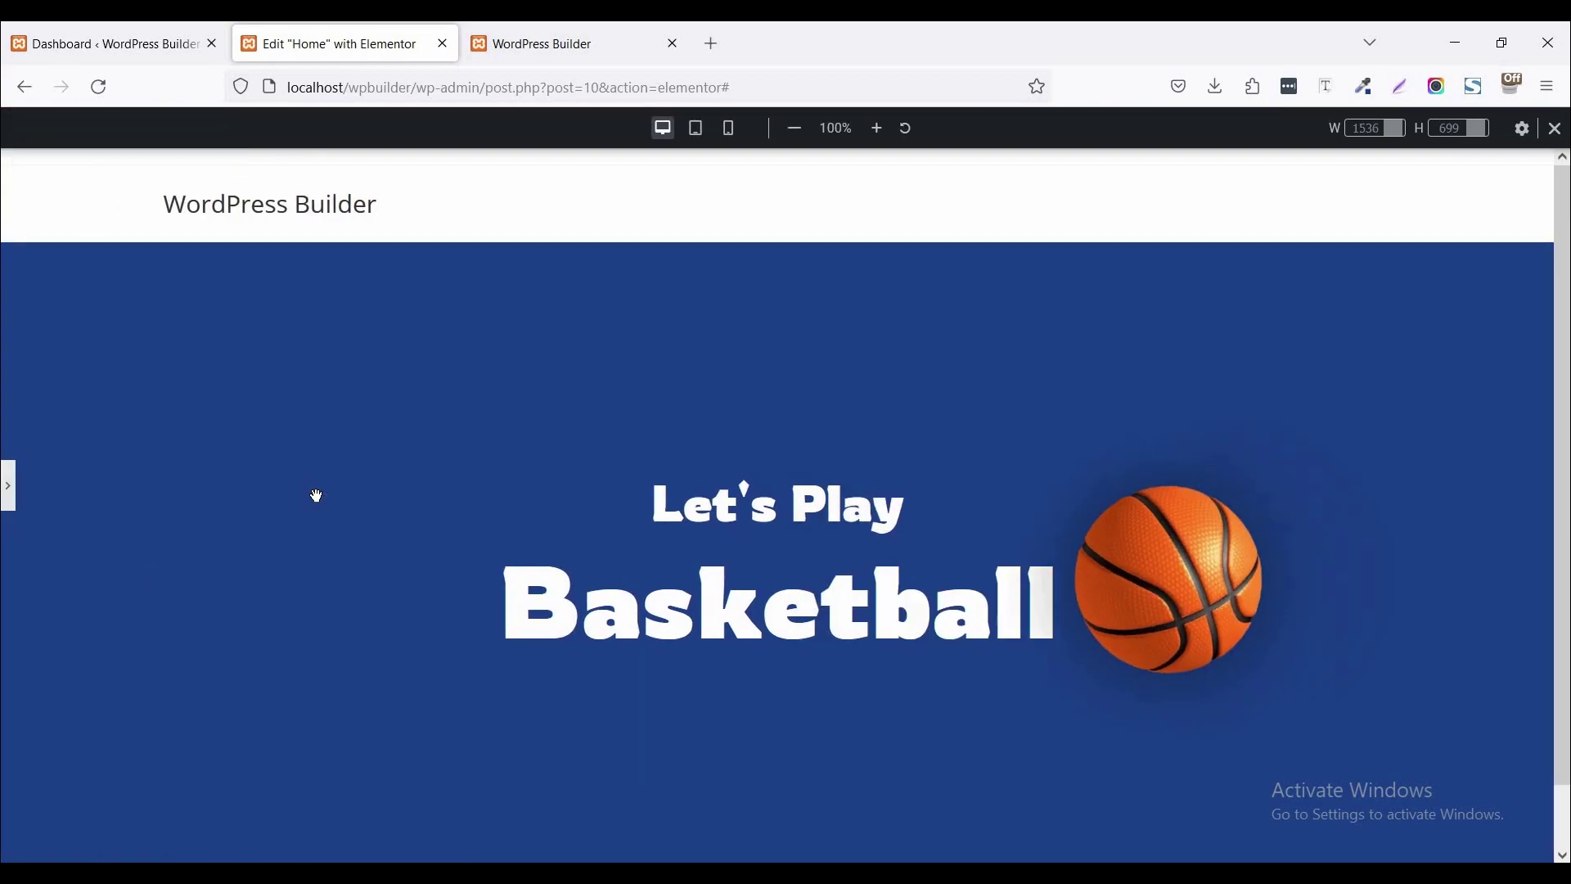
key(ctrl+p)
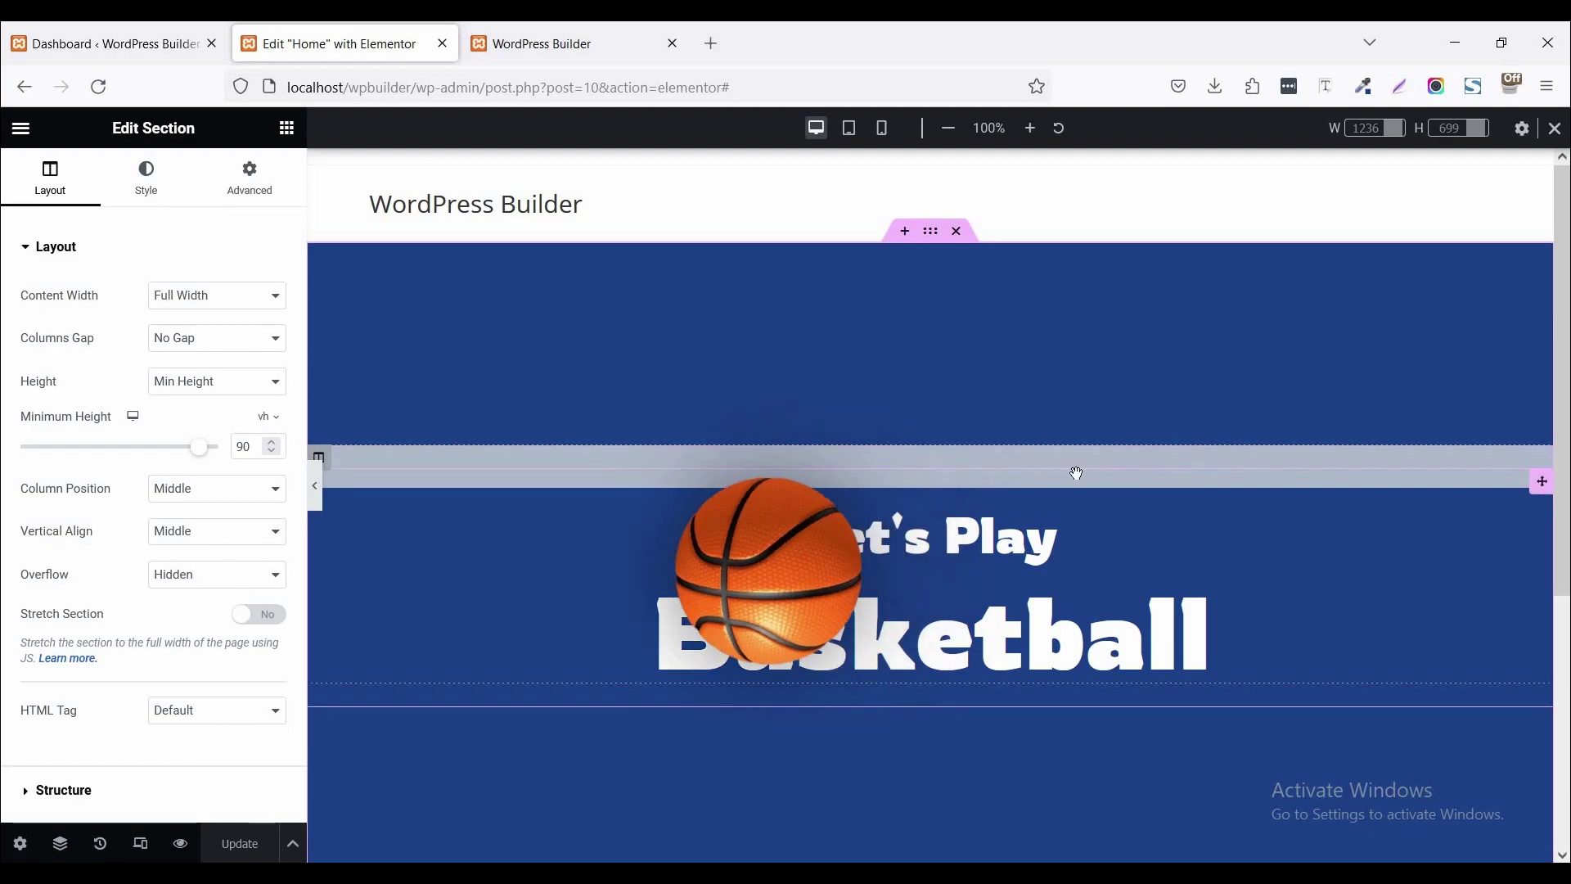
- In the HTML widget, raise --moving-speed from 40 to 80 and preview the faster ball
right_click(1074, 473)
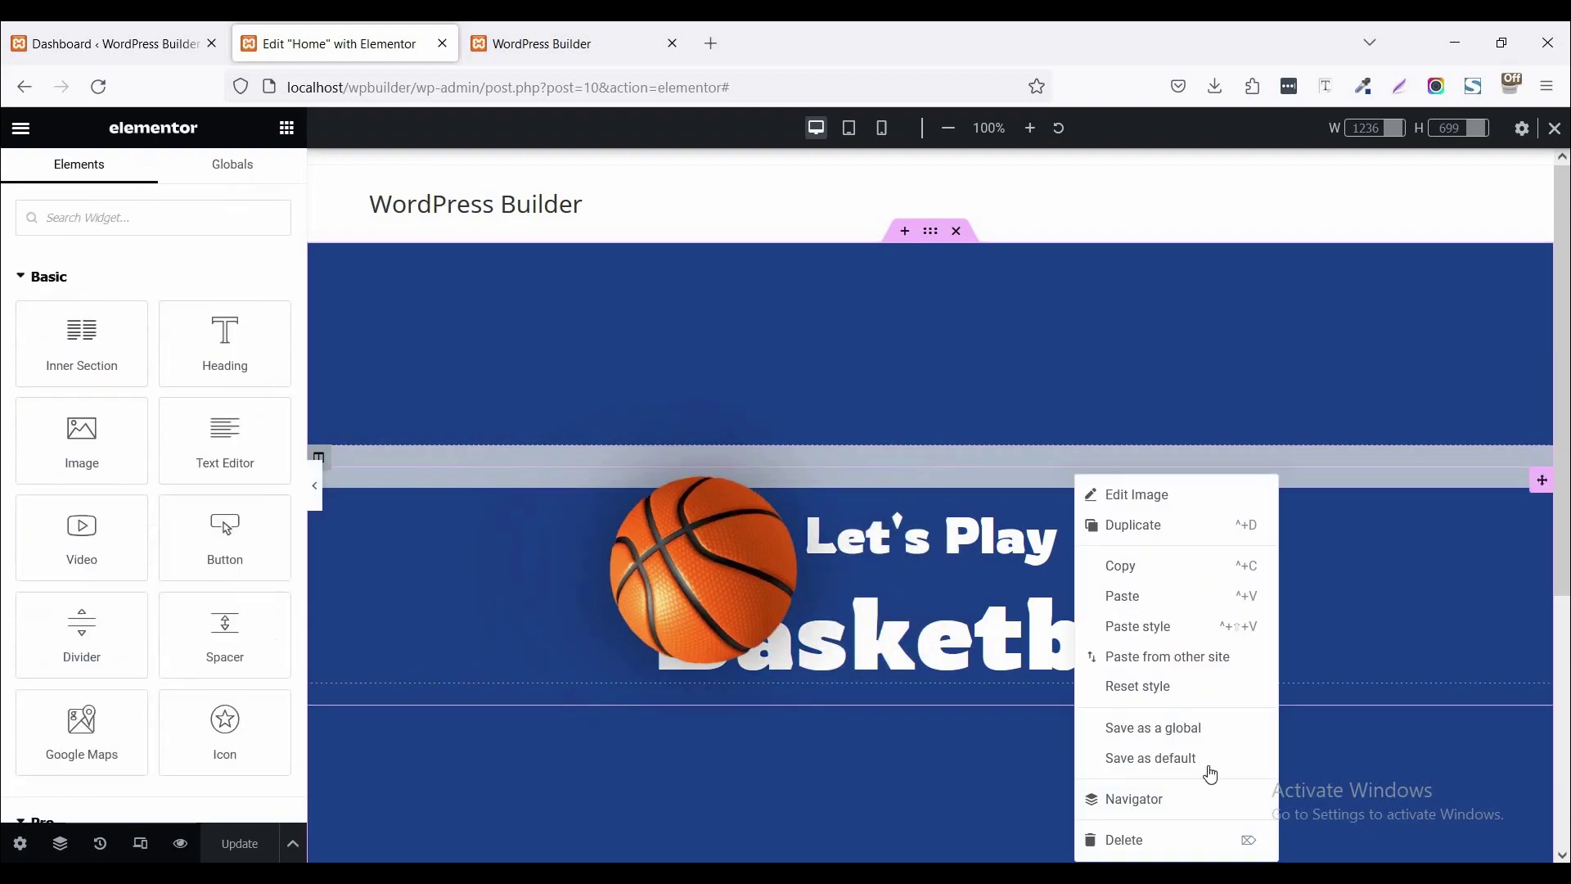
click(1129, 799)
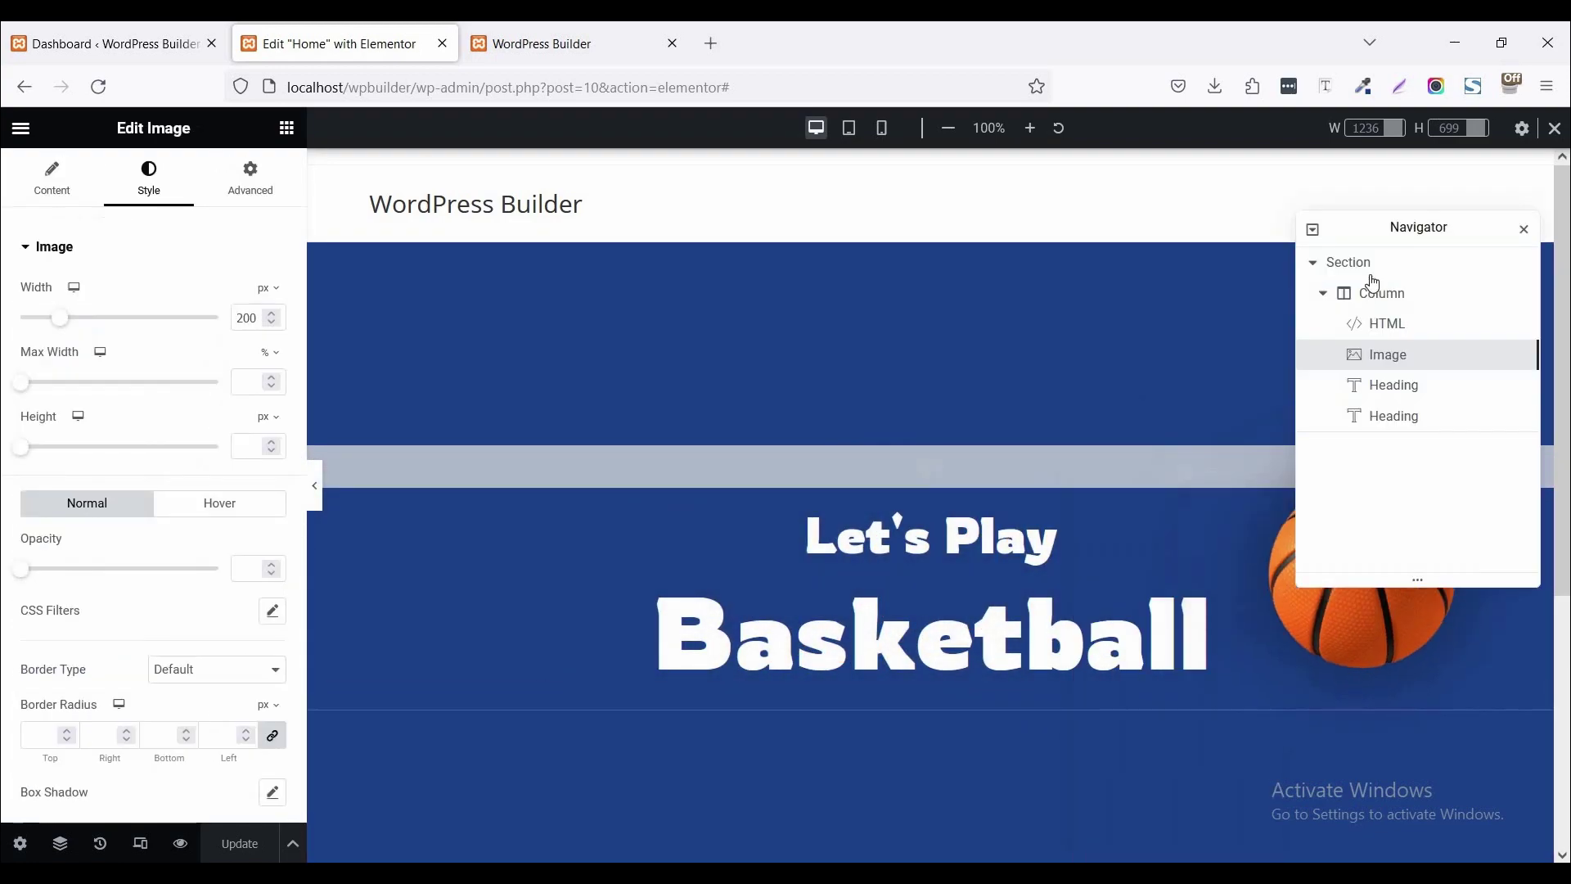
click(1389, 326)
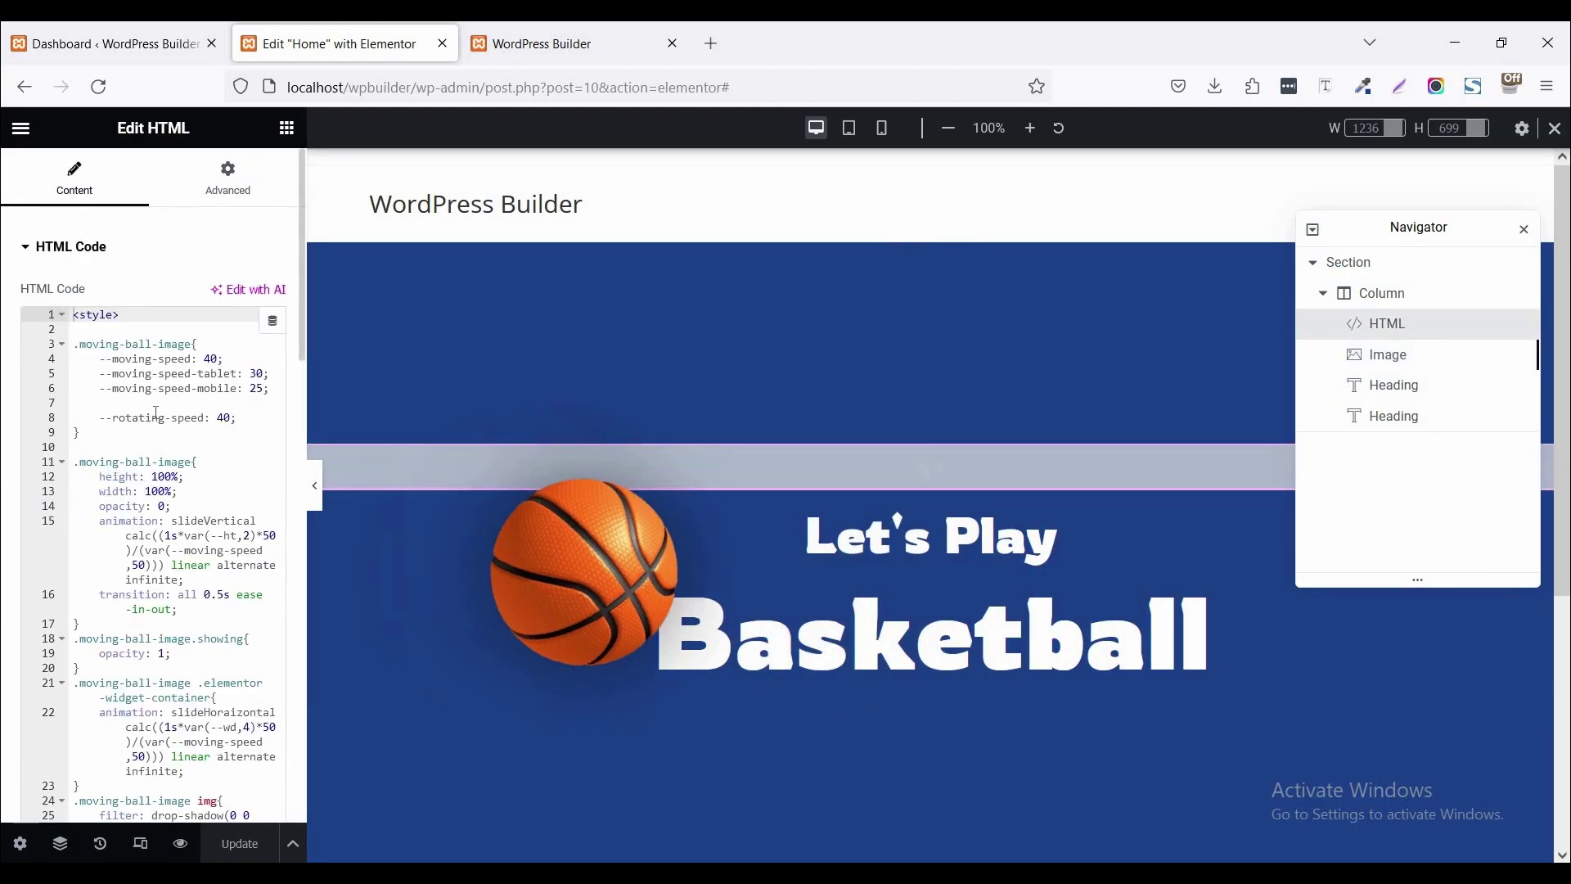
click(213, 360)
key(BackSpace)
text(8)
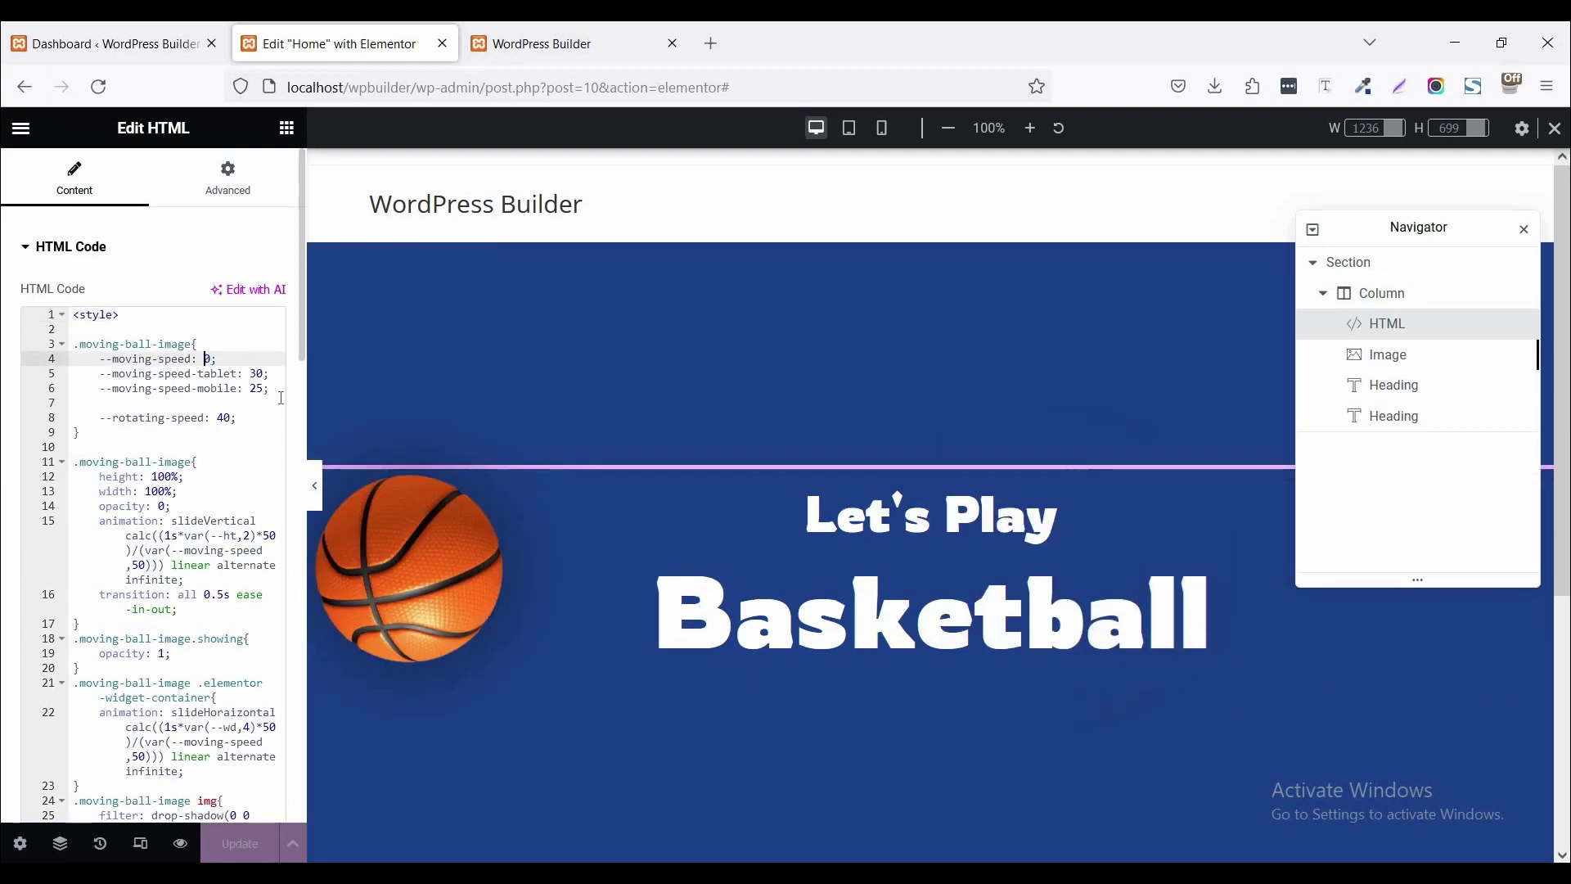
click(315, 486)
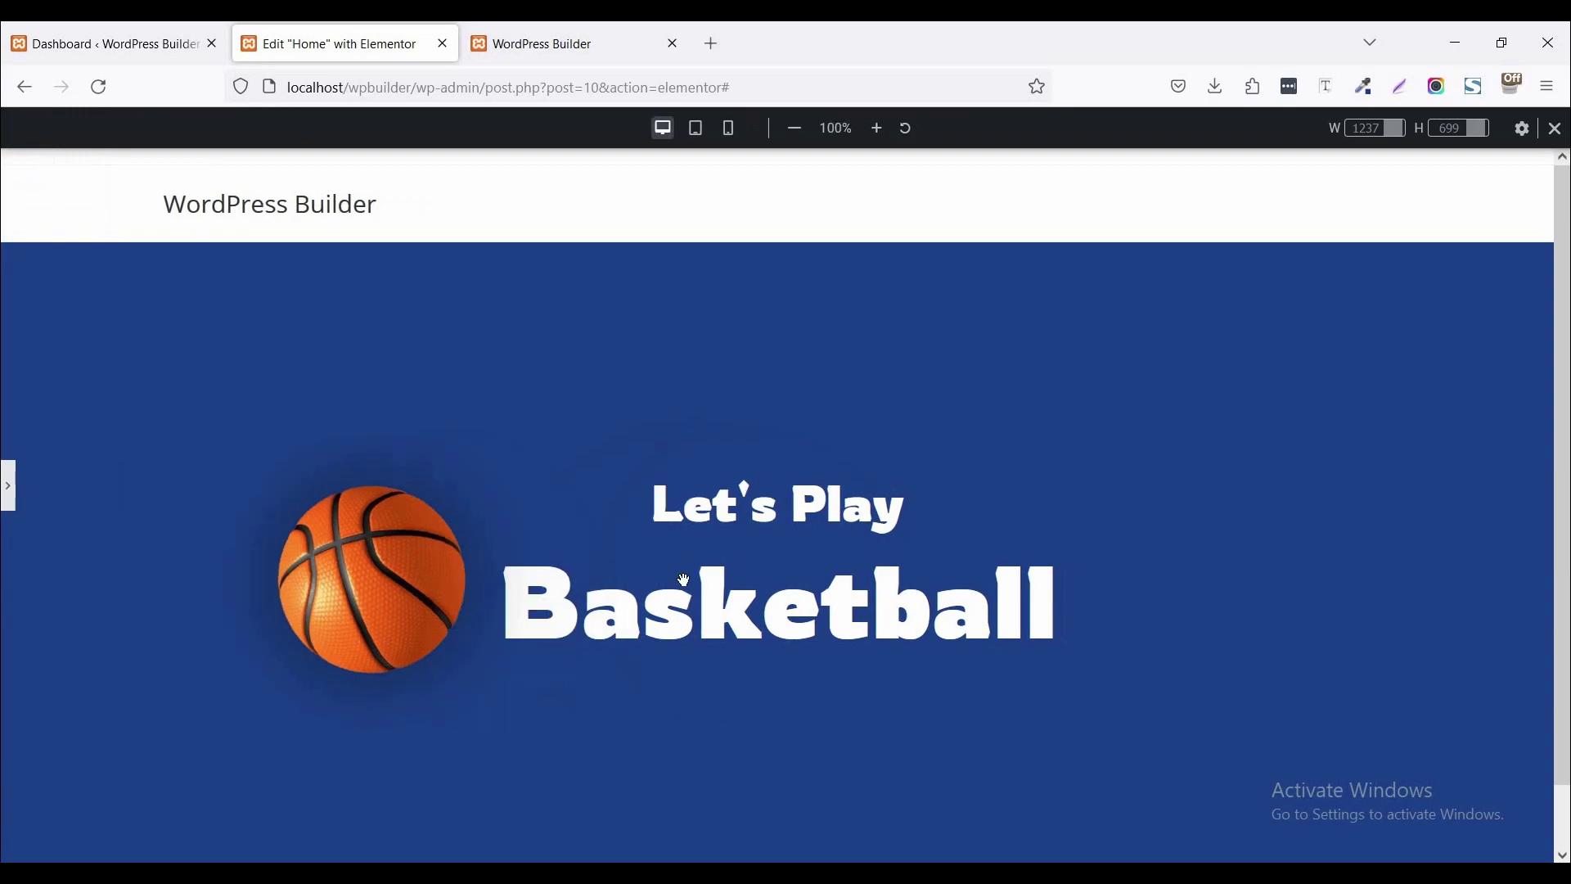
click(10, 491)
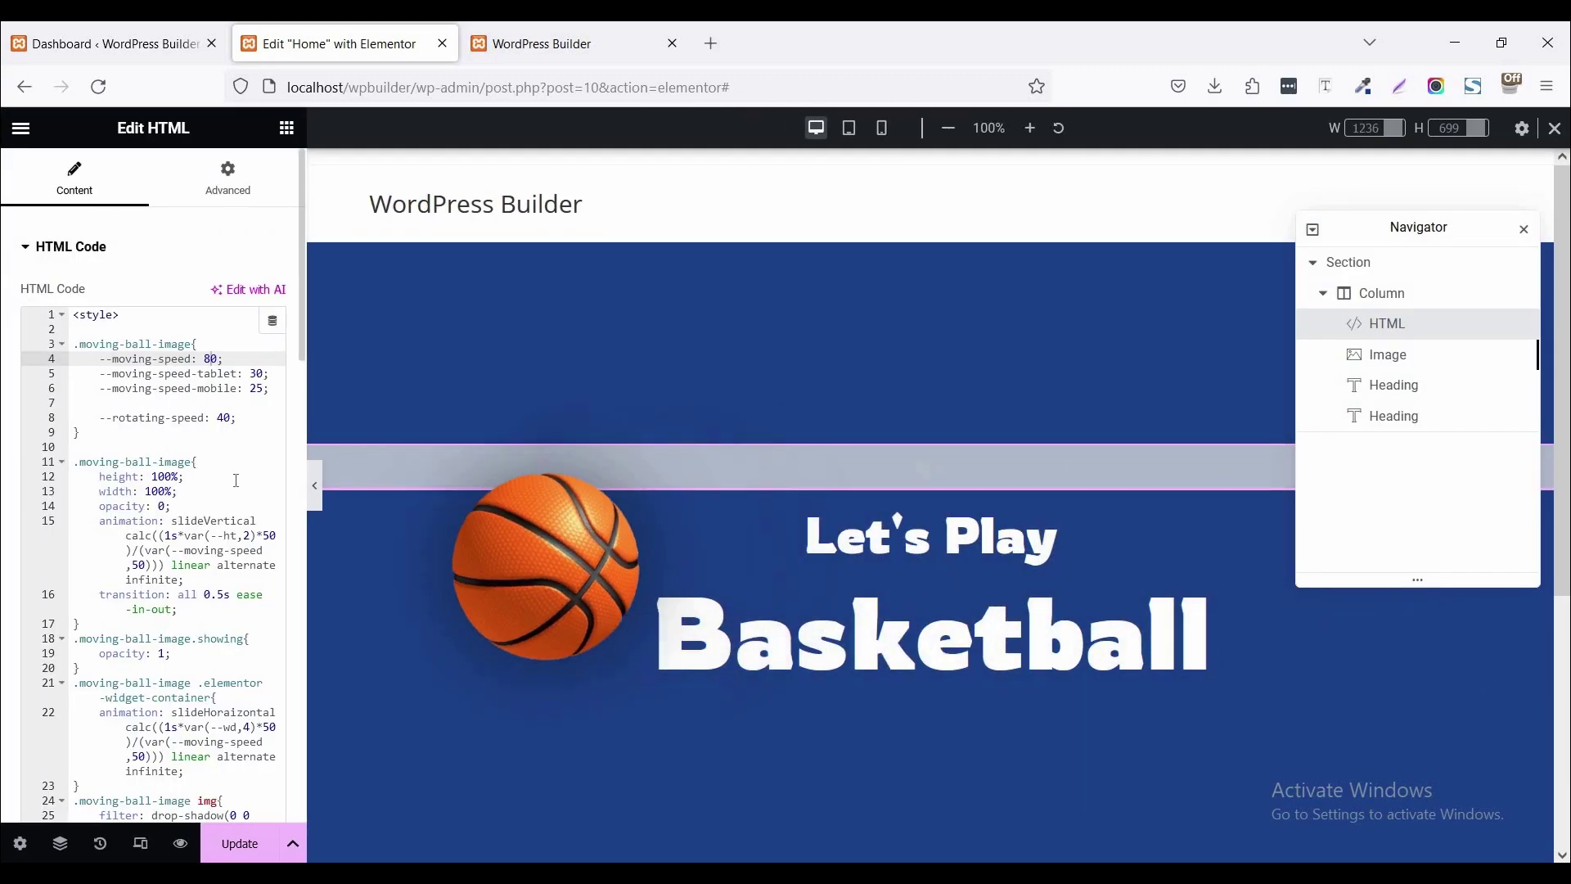
- Restore --moving-speed to 40
click(214, 361)
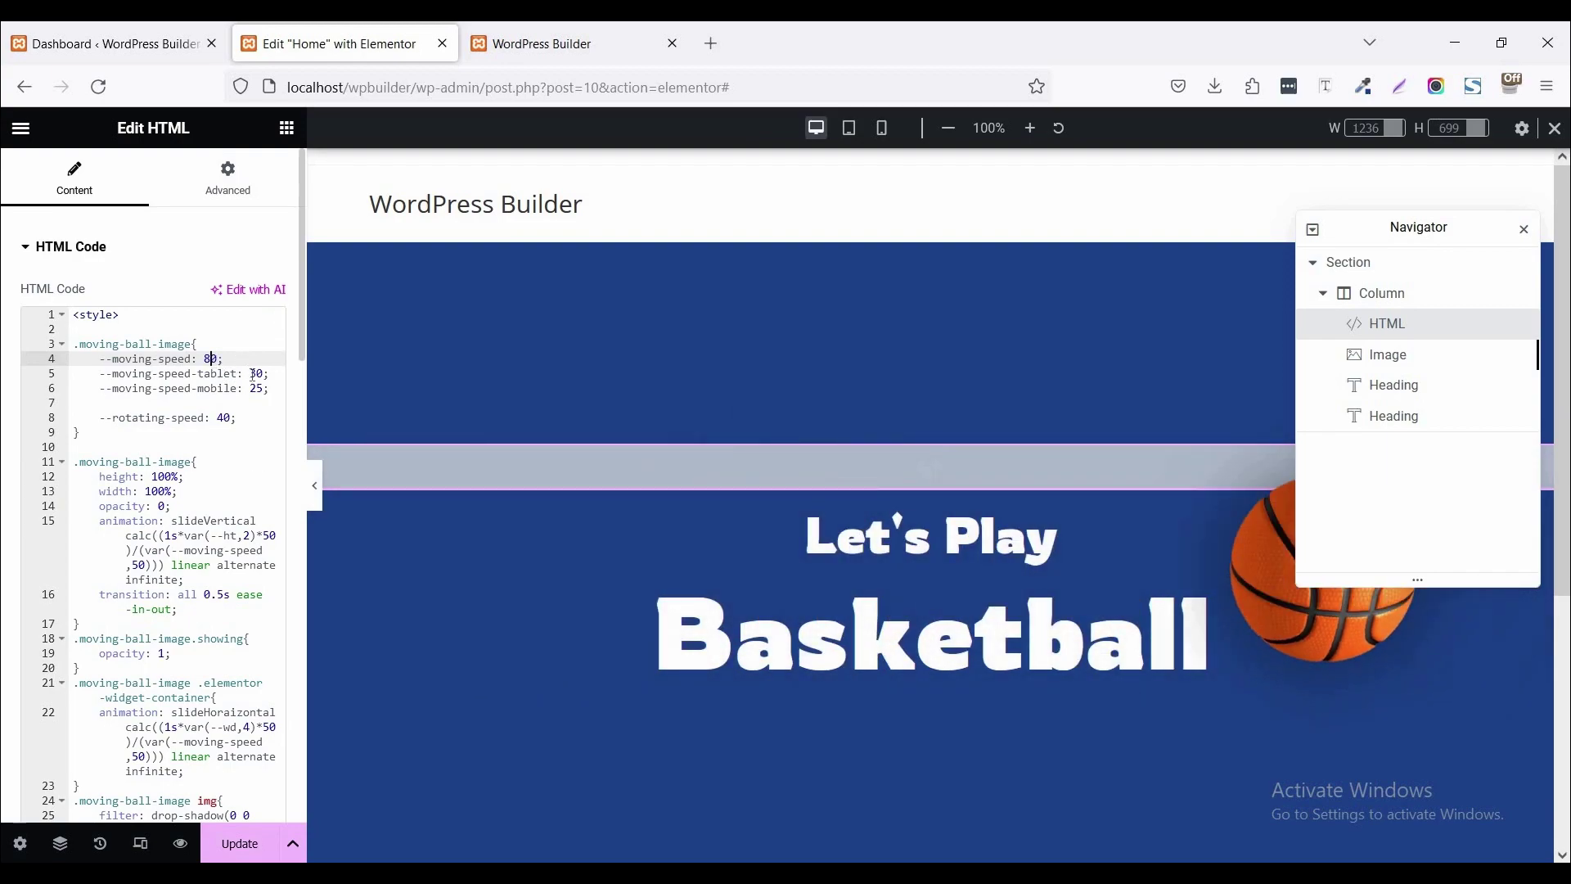
key(BackSpace)
text(4)
click(172, 404)
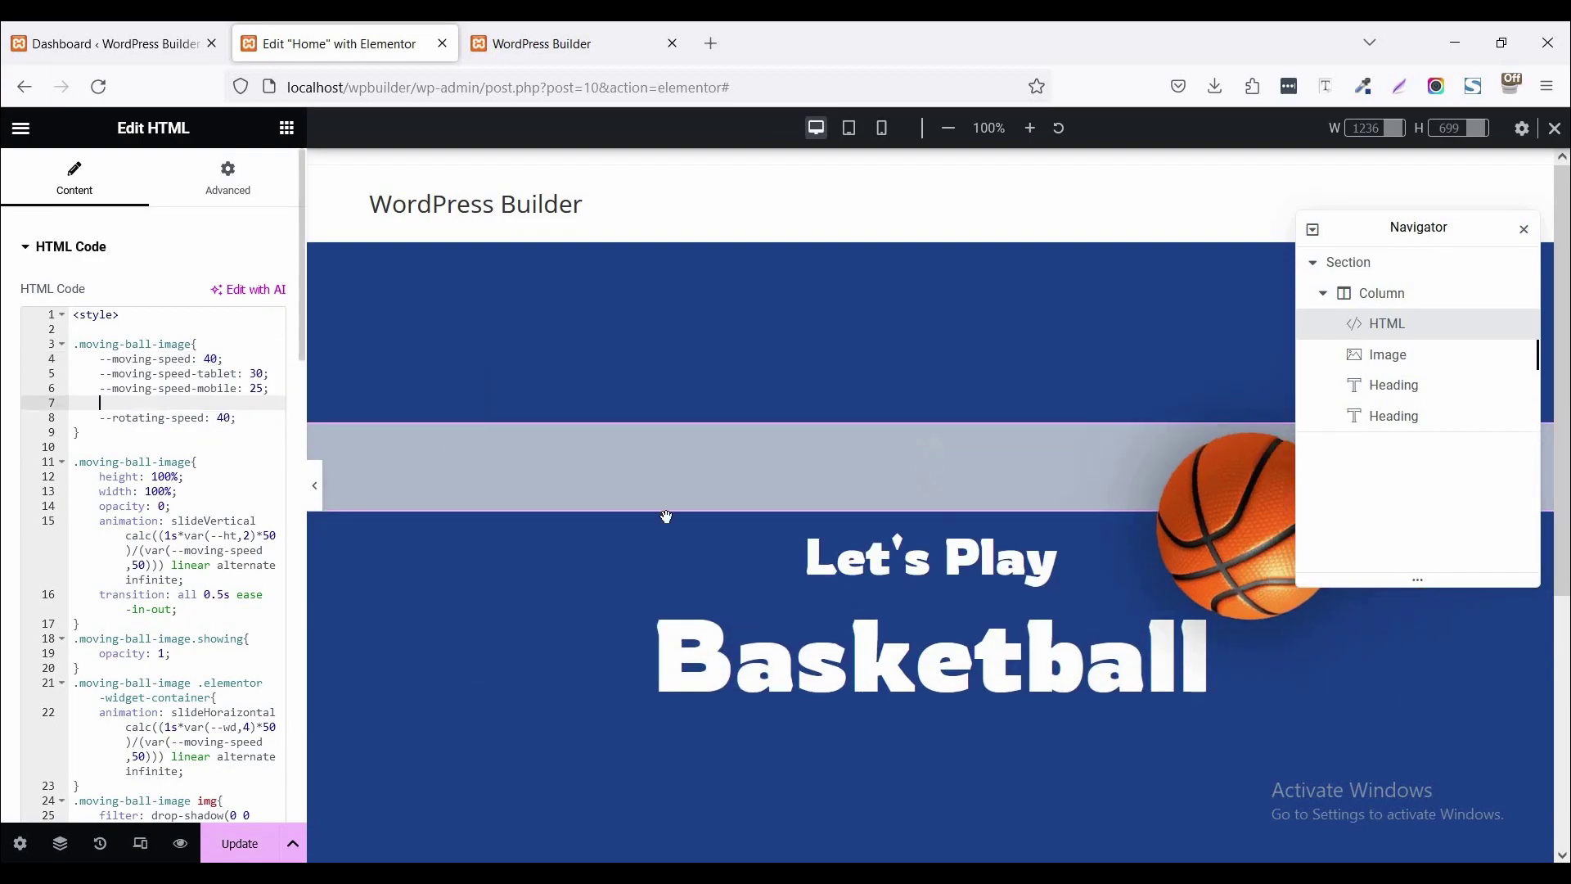
- Raise --rotating-speed from 40 to 80 and preview the faster spin
click(224, 418)
key(BackSpace)
text(8)
click(316, 486)
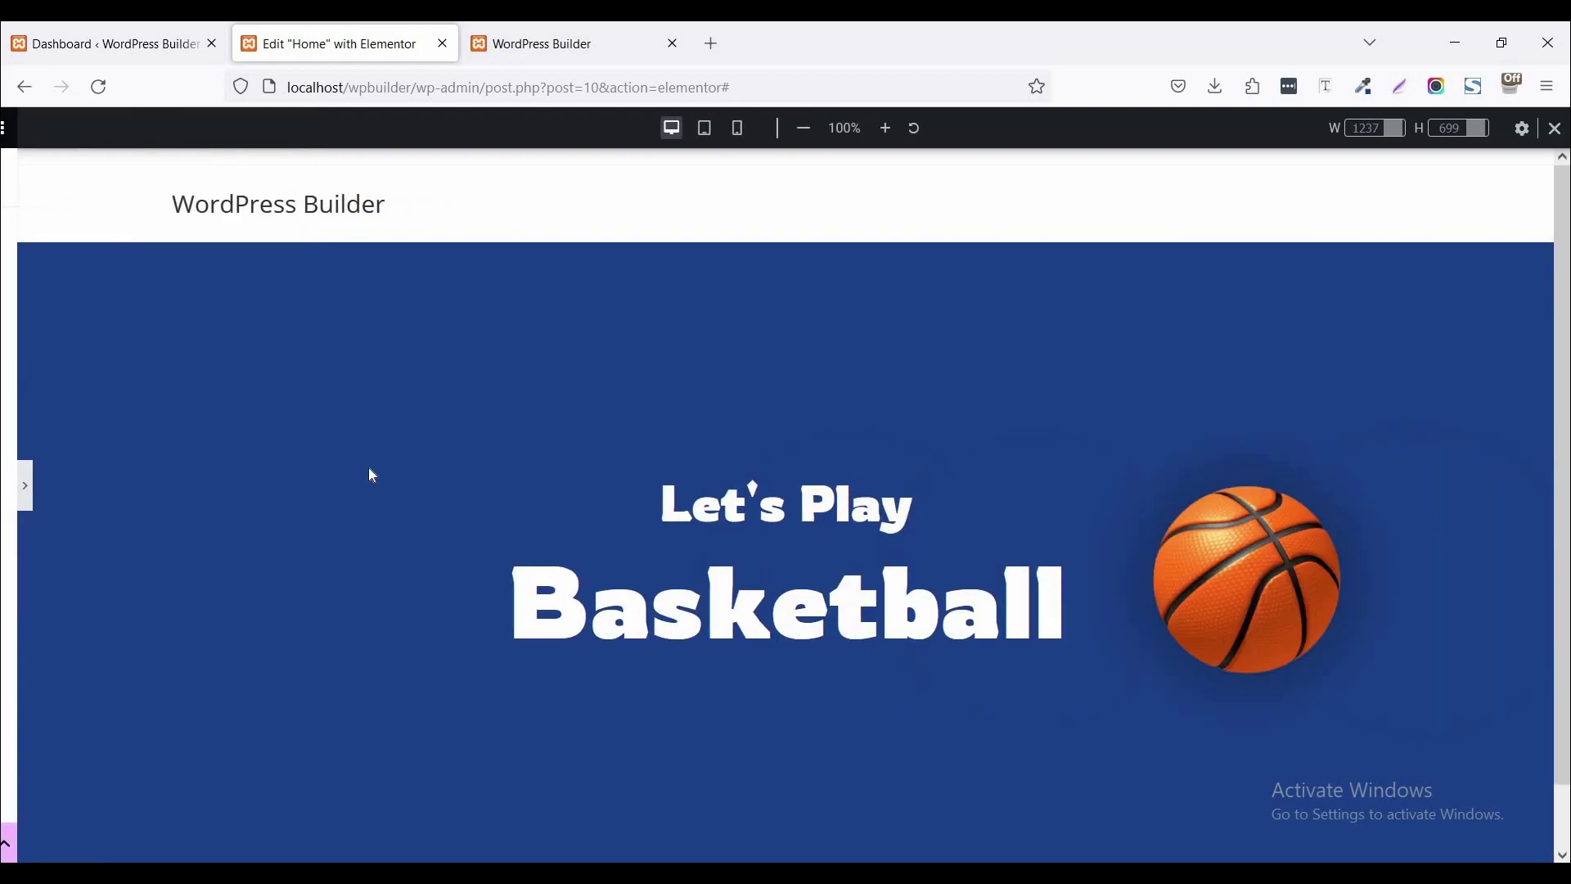
click(8, 486)
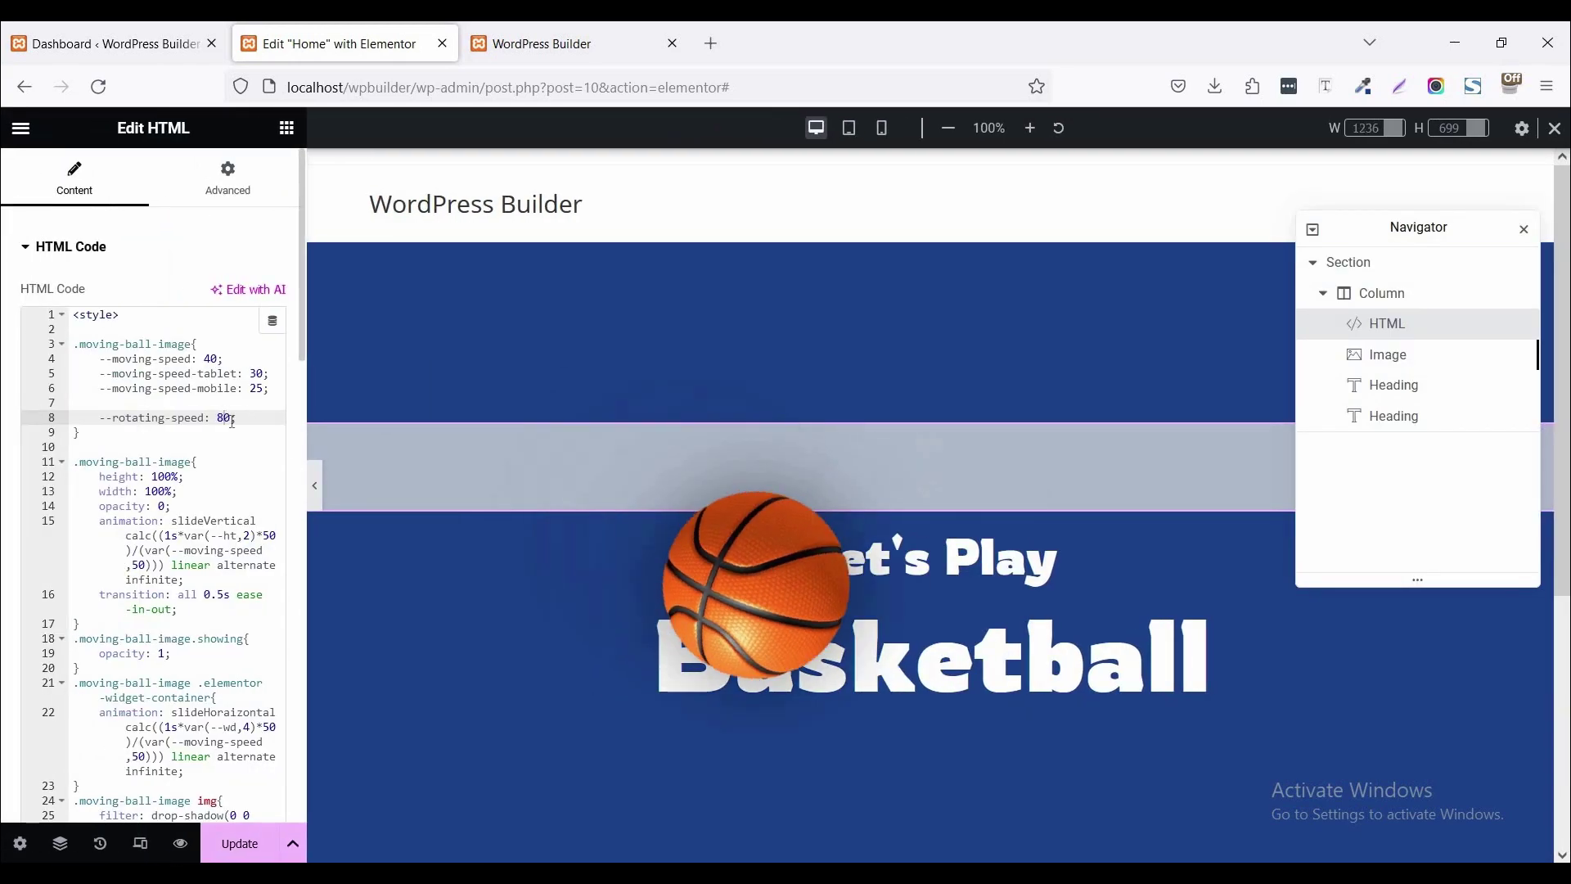
- Set --rotating-speed back to 40, update the page and preview it
double_click(225, 418)
text(40)
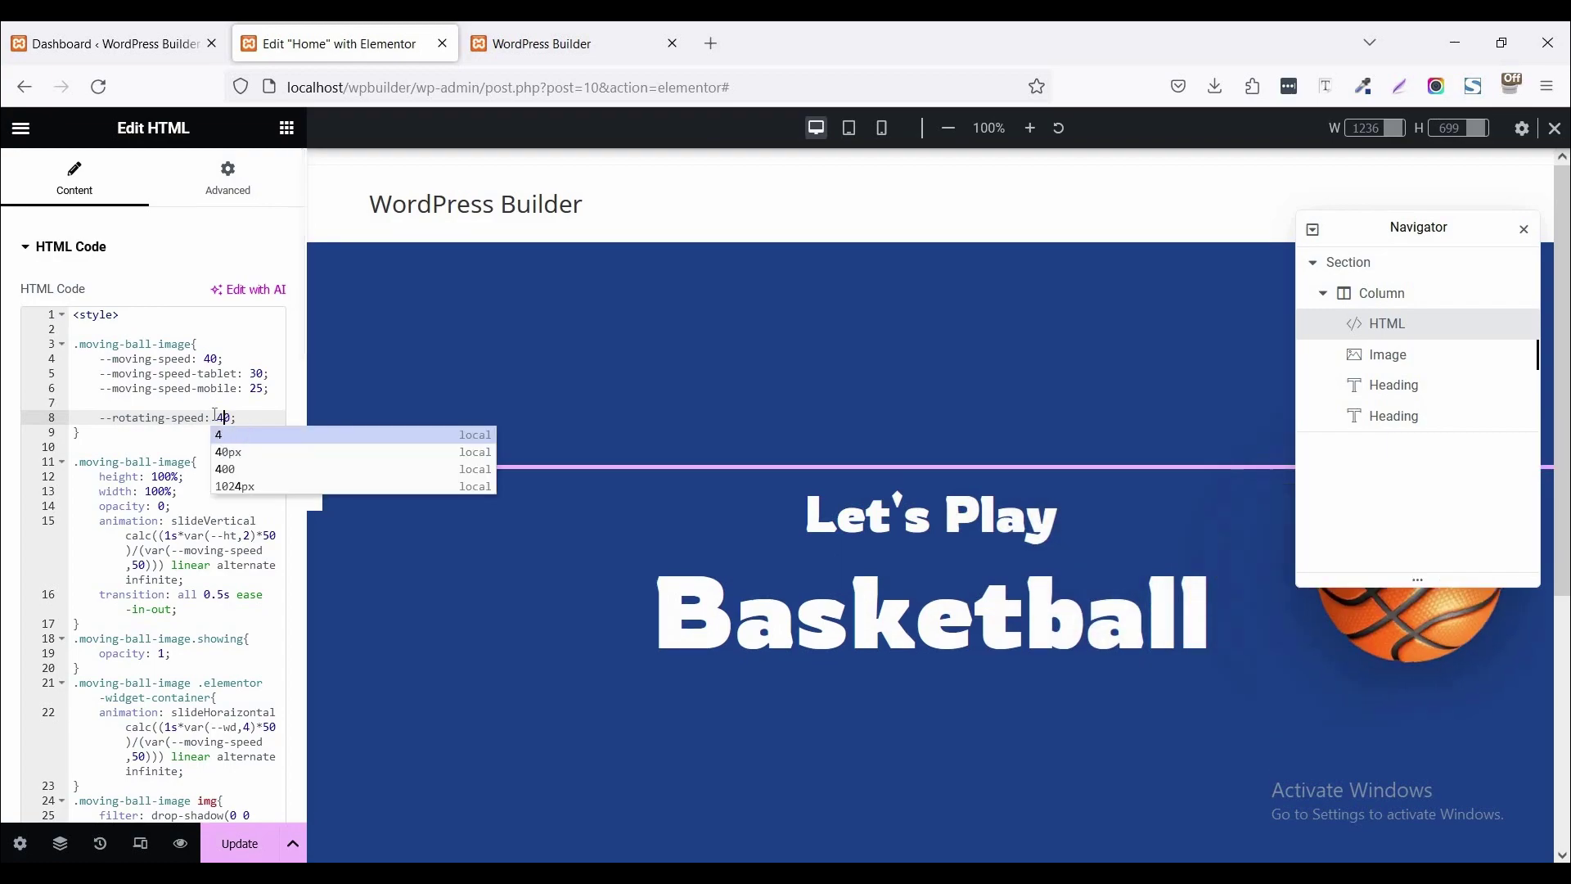
key(Escape)
key(Up)
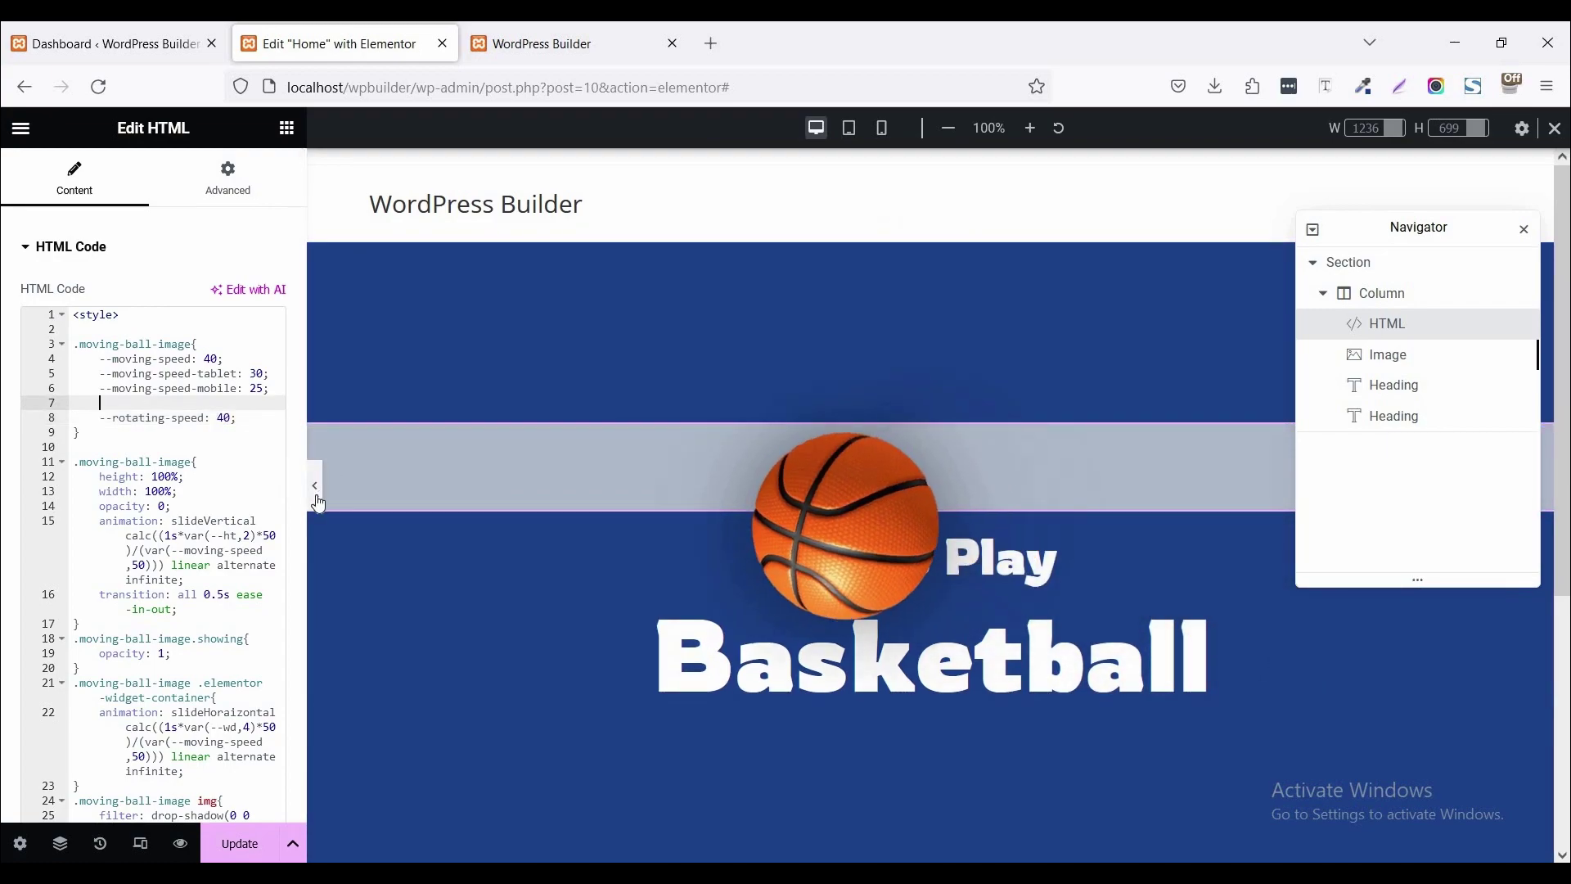
click(245, 851)
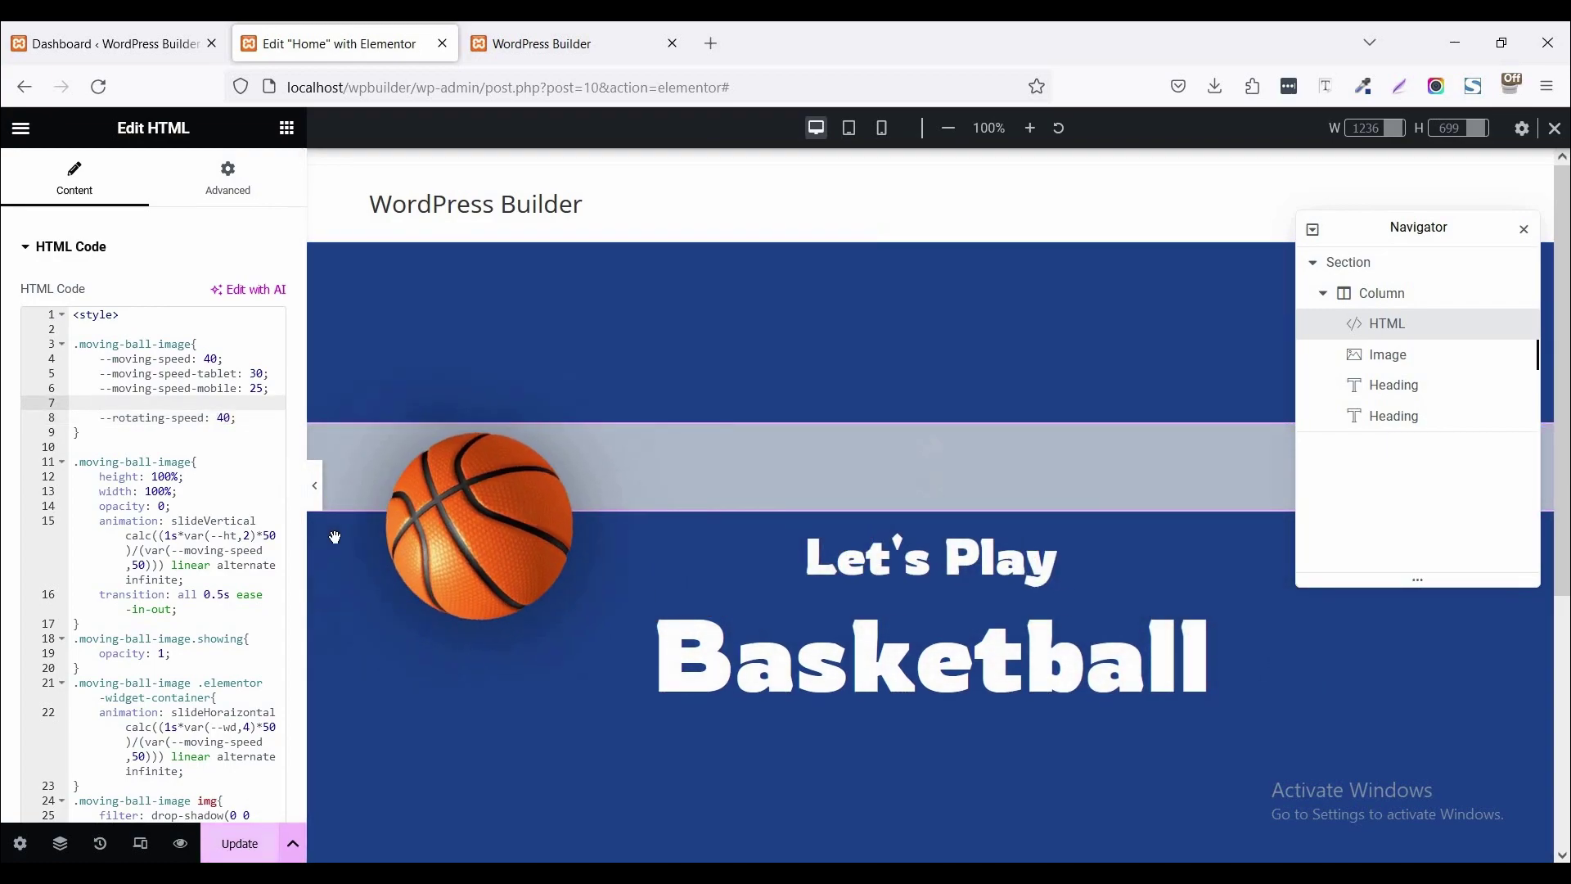
click(317, 489)
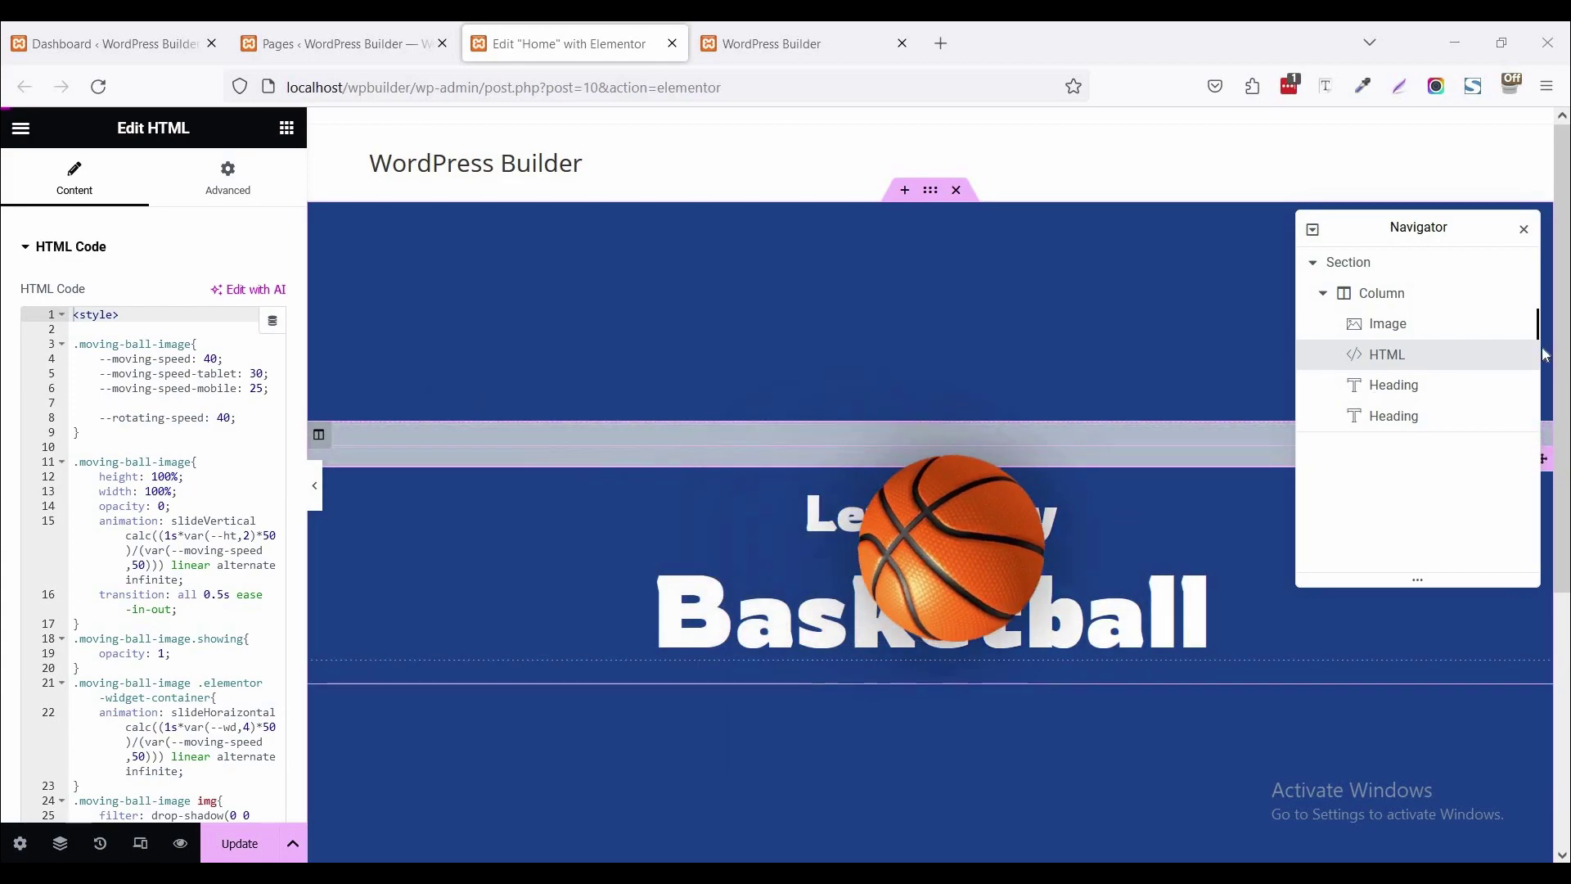
- Give the basketball Image widget a Z-Index of 0 and preview the ball passing behind the heading
click(1421, 335)
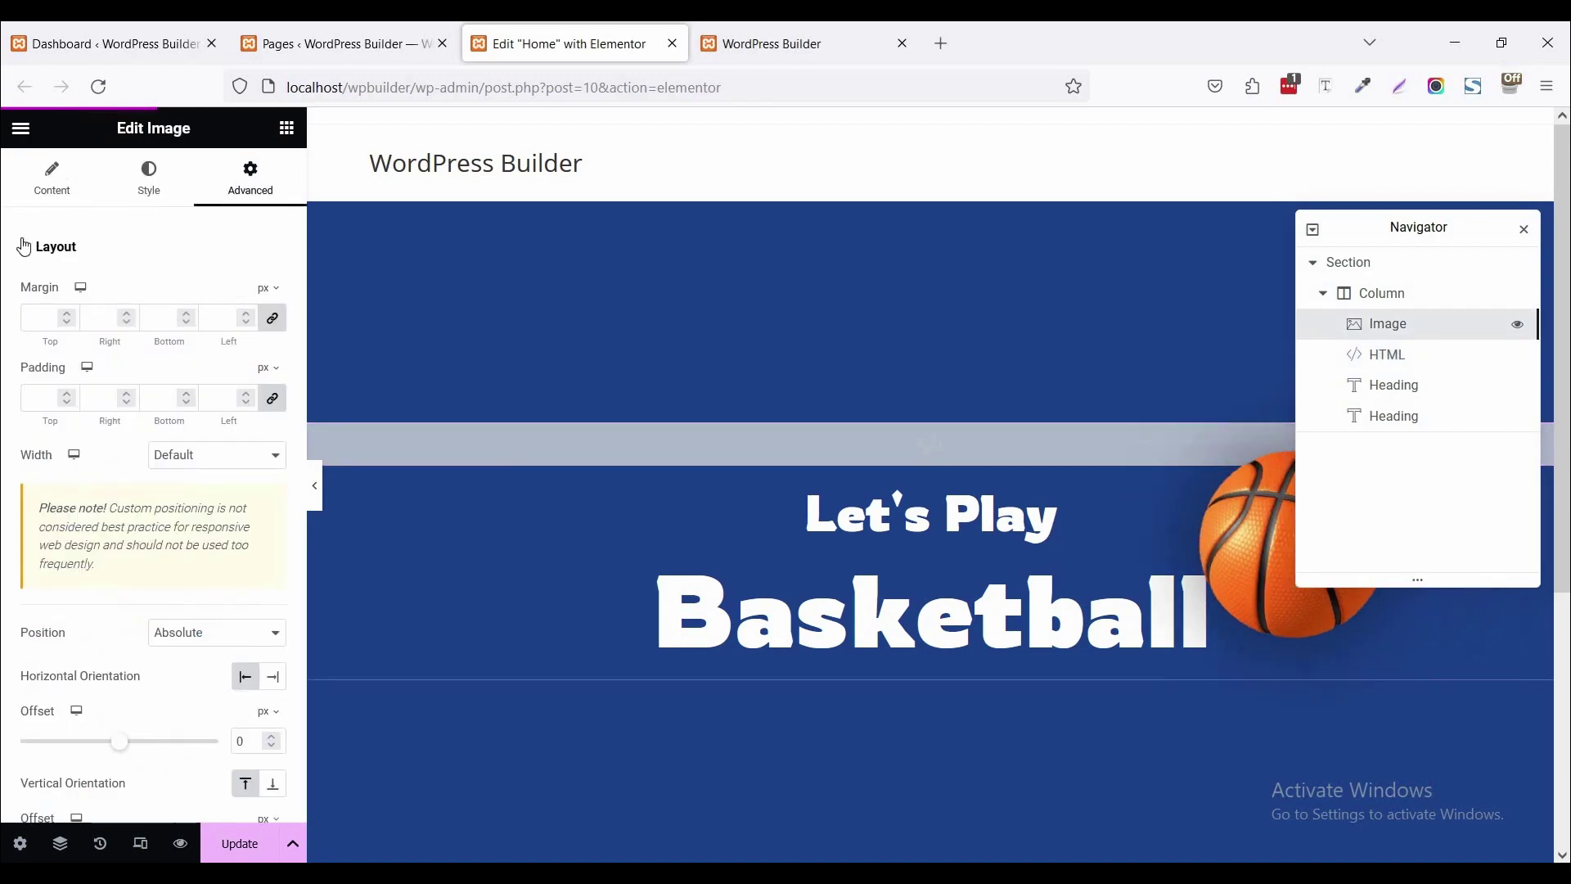
scroll(122, 532, down, 4)
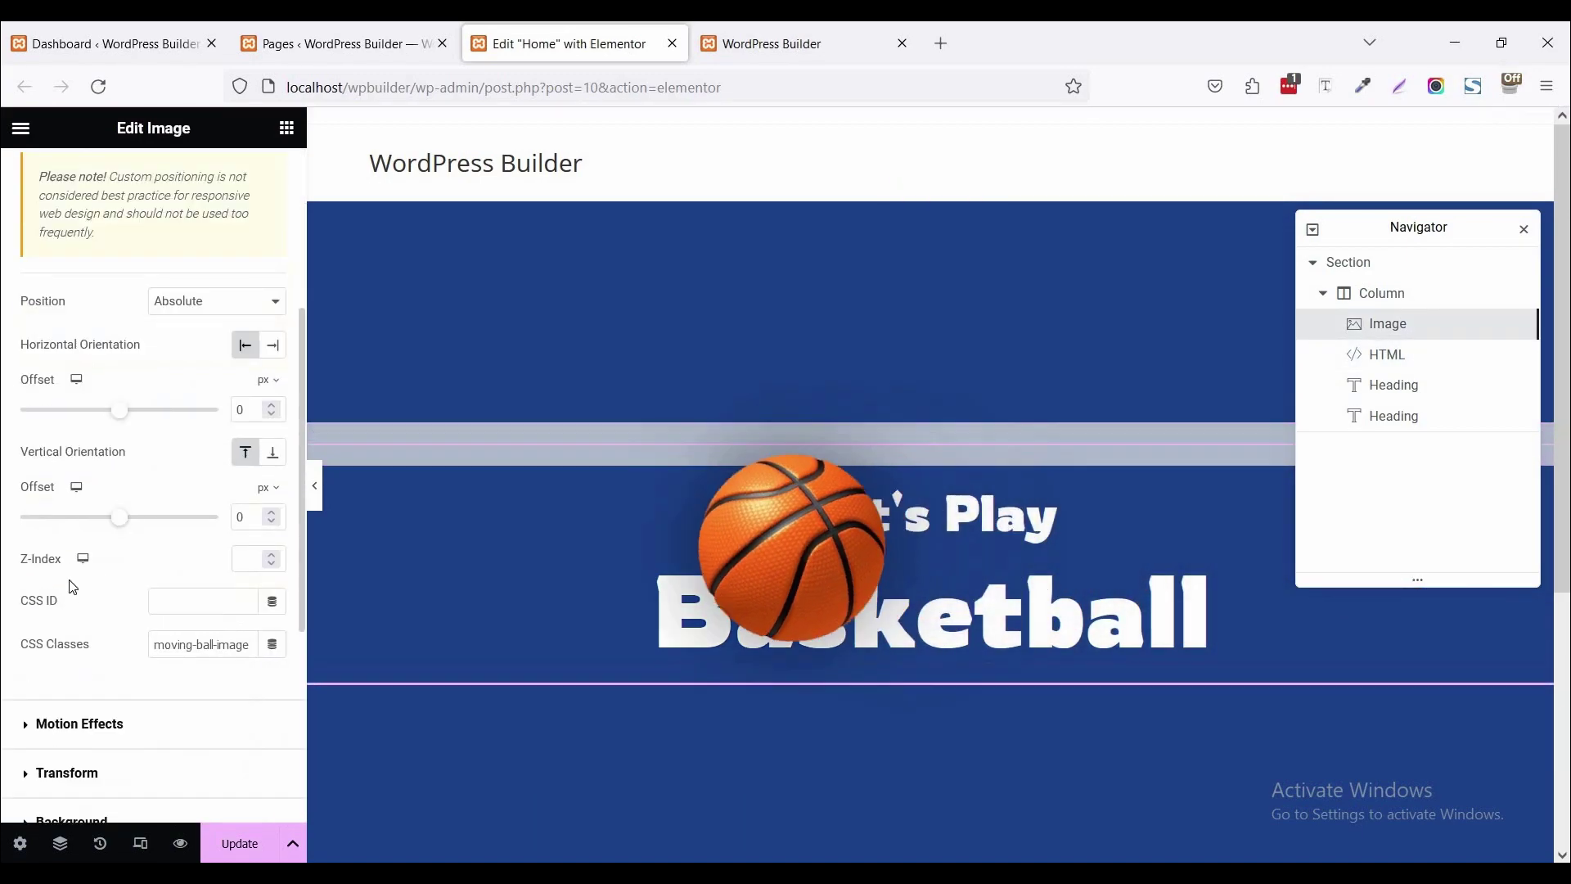
click(246, 556)
text(0)
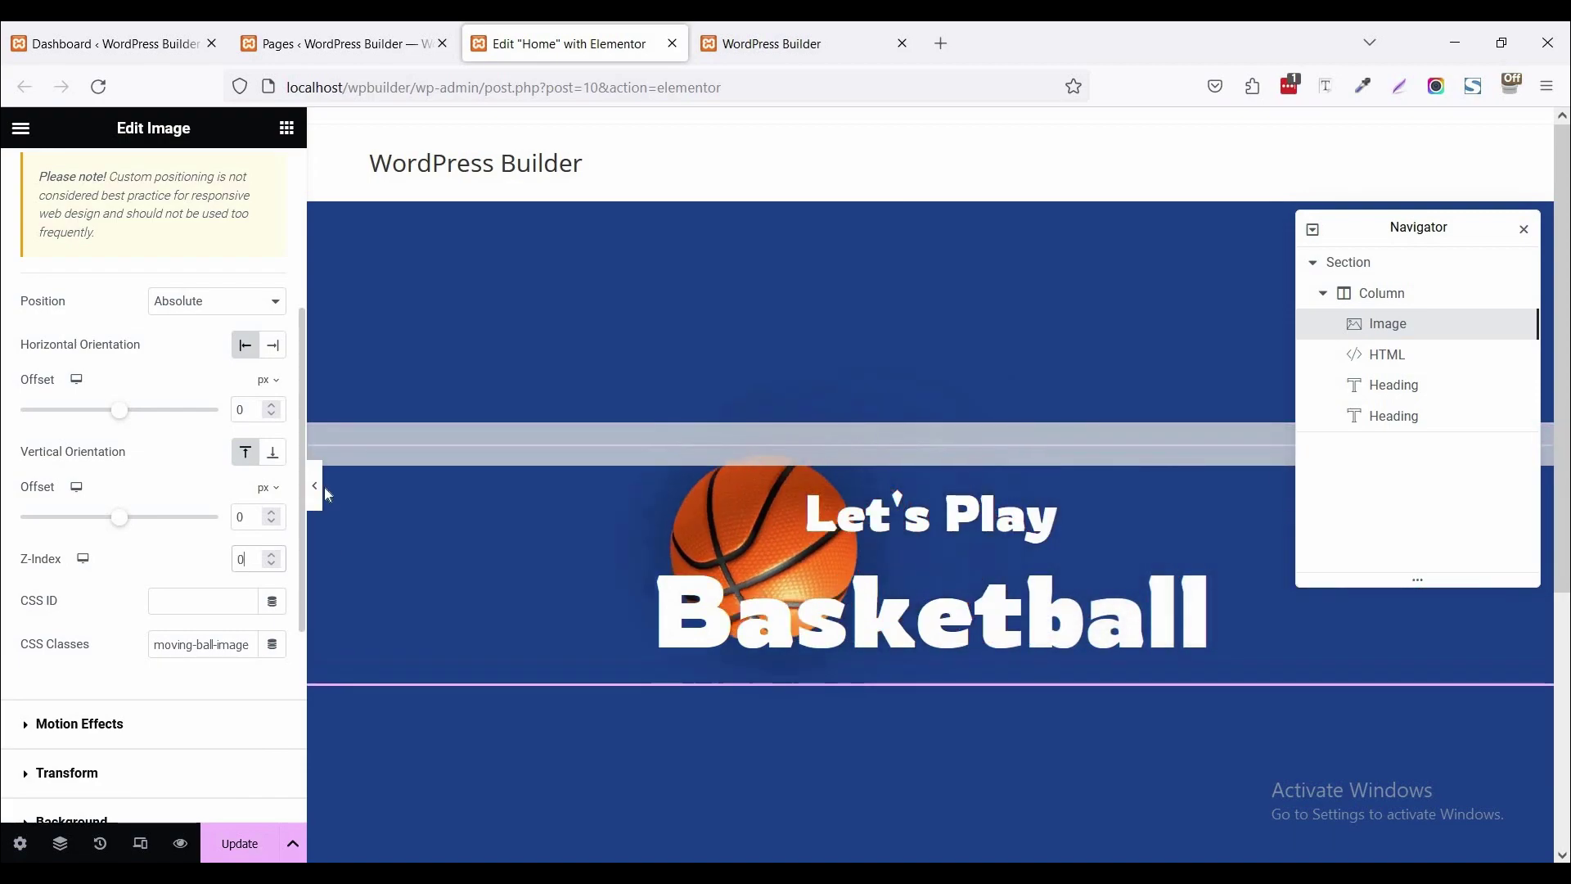
click(318, 491)
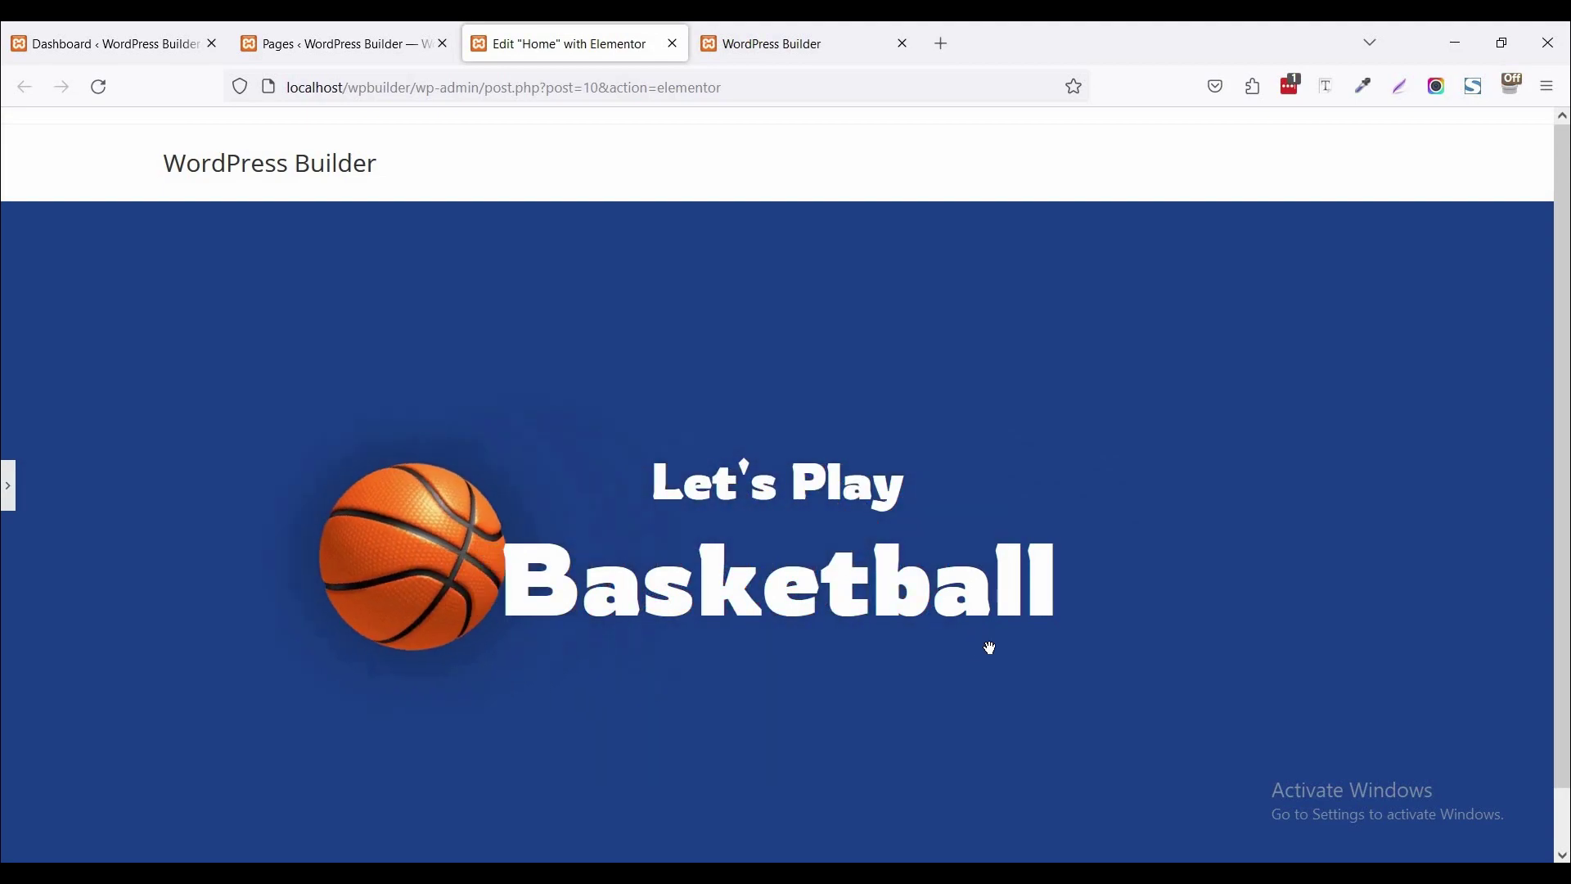
click(10, 490)
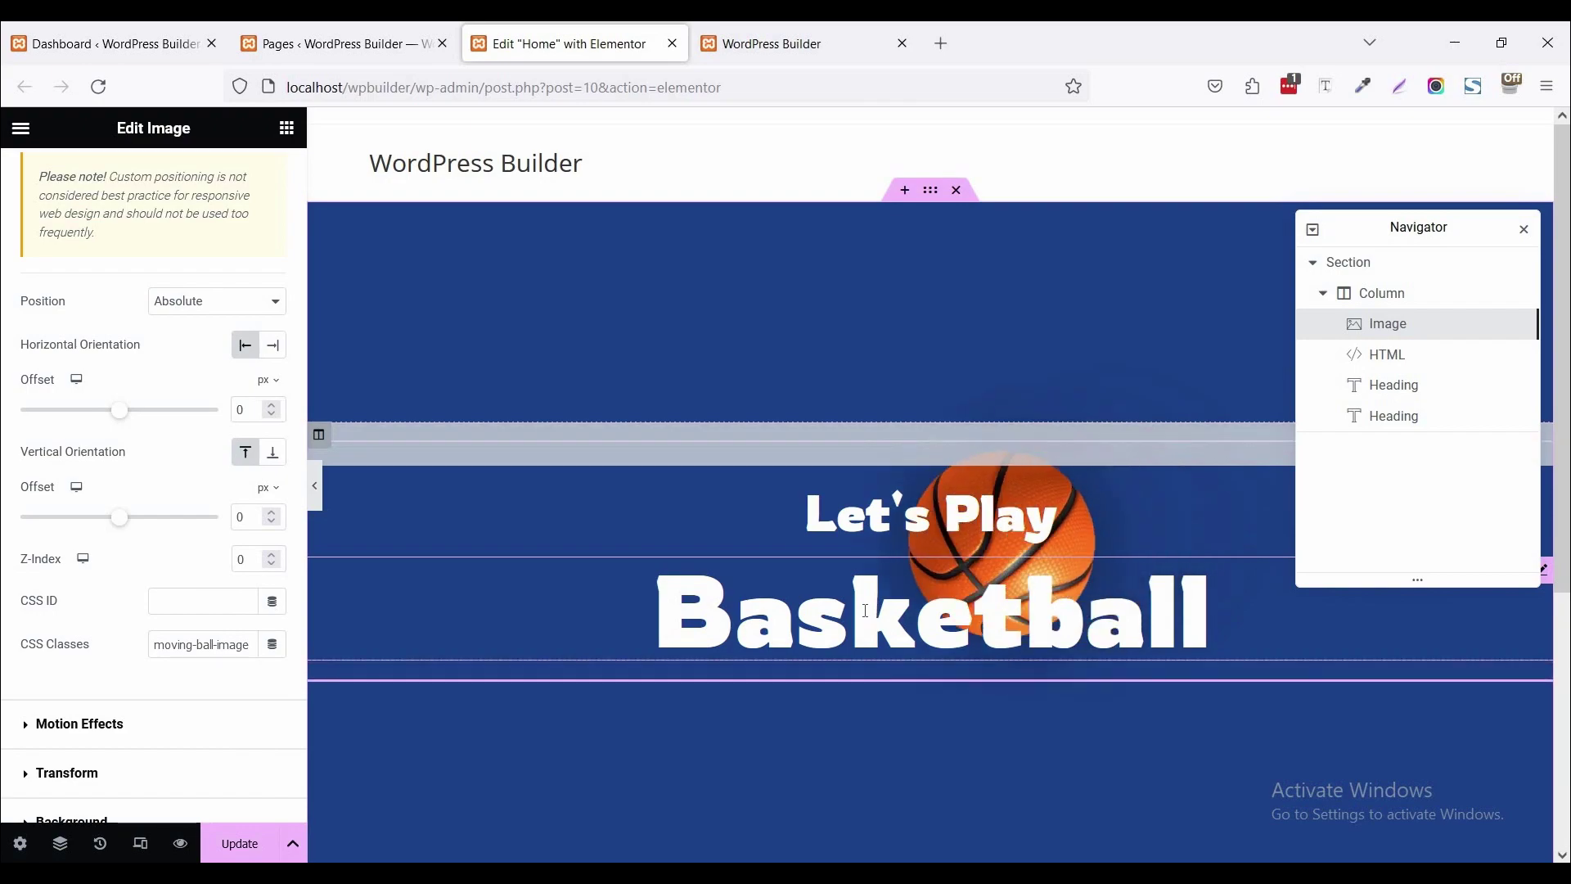